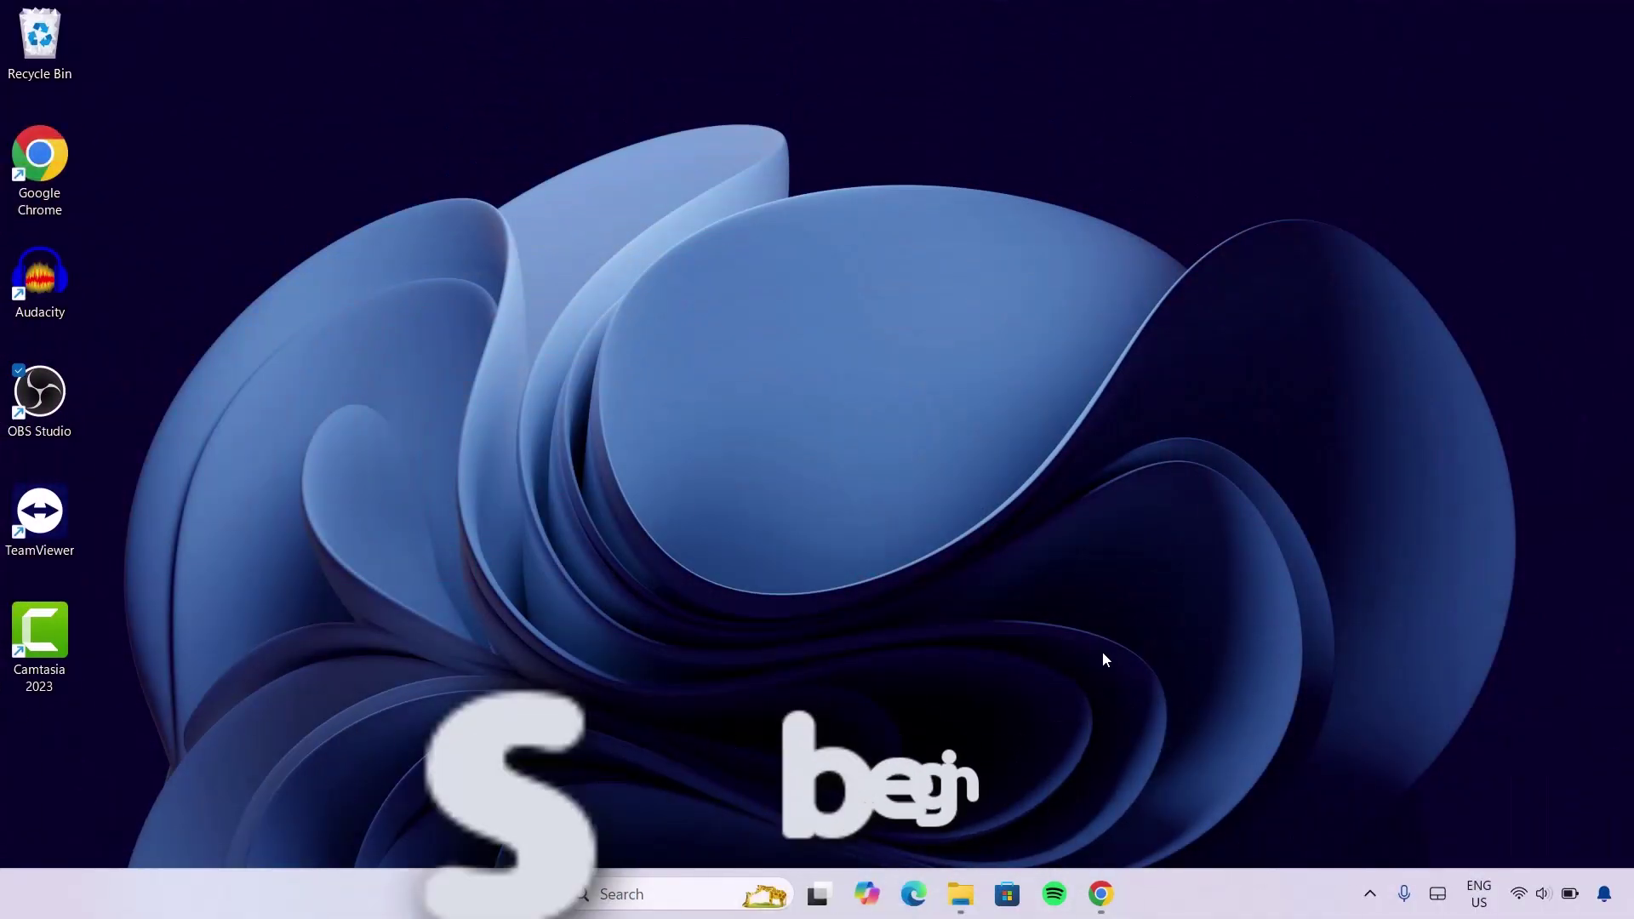
Step: Search Google in Chrome for windhawk, open windhawk.net and download the Windhawk installer
left_click(1100, 894)
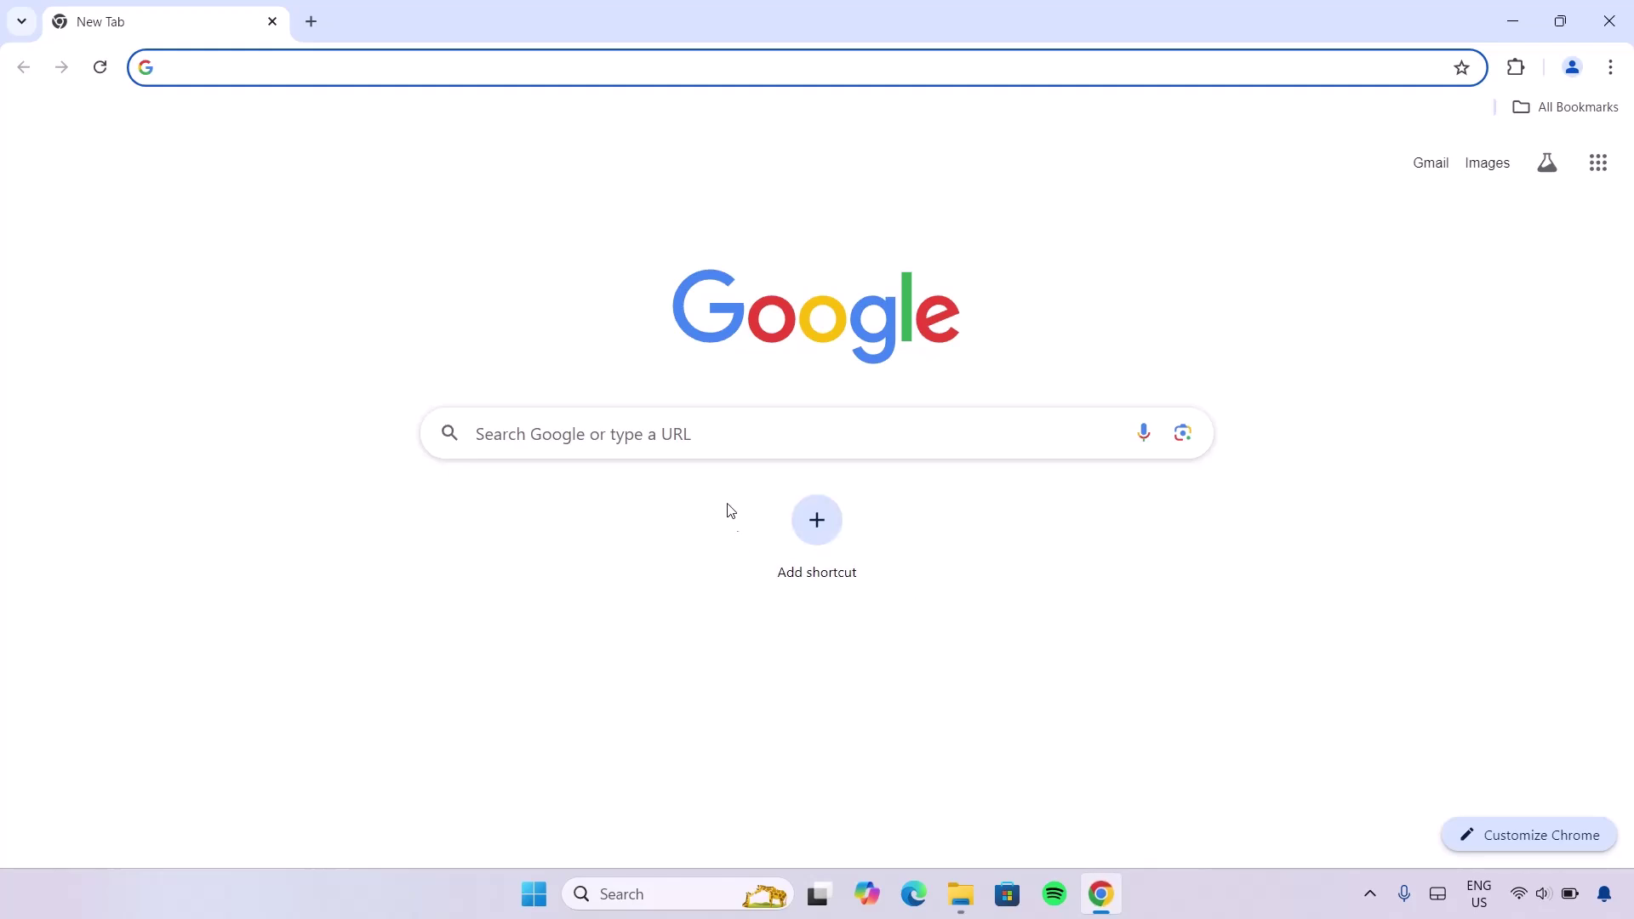
left_click(728, 445)
type("windhawk")
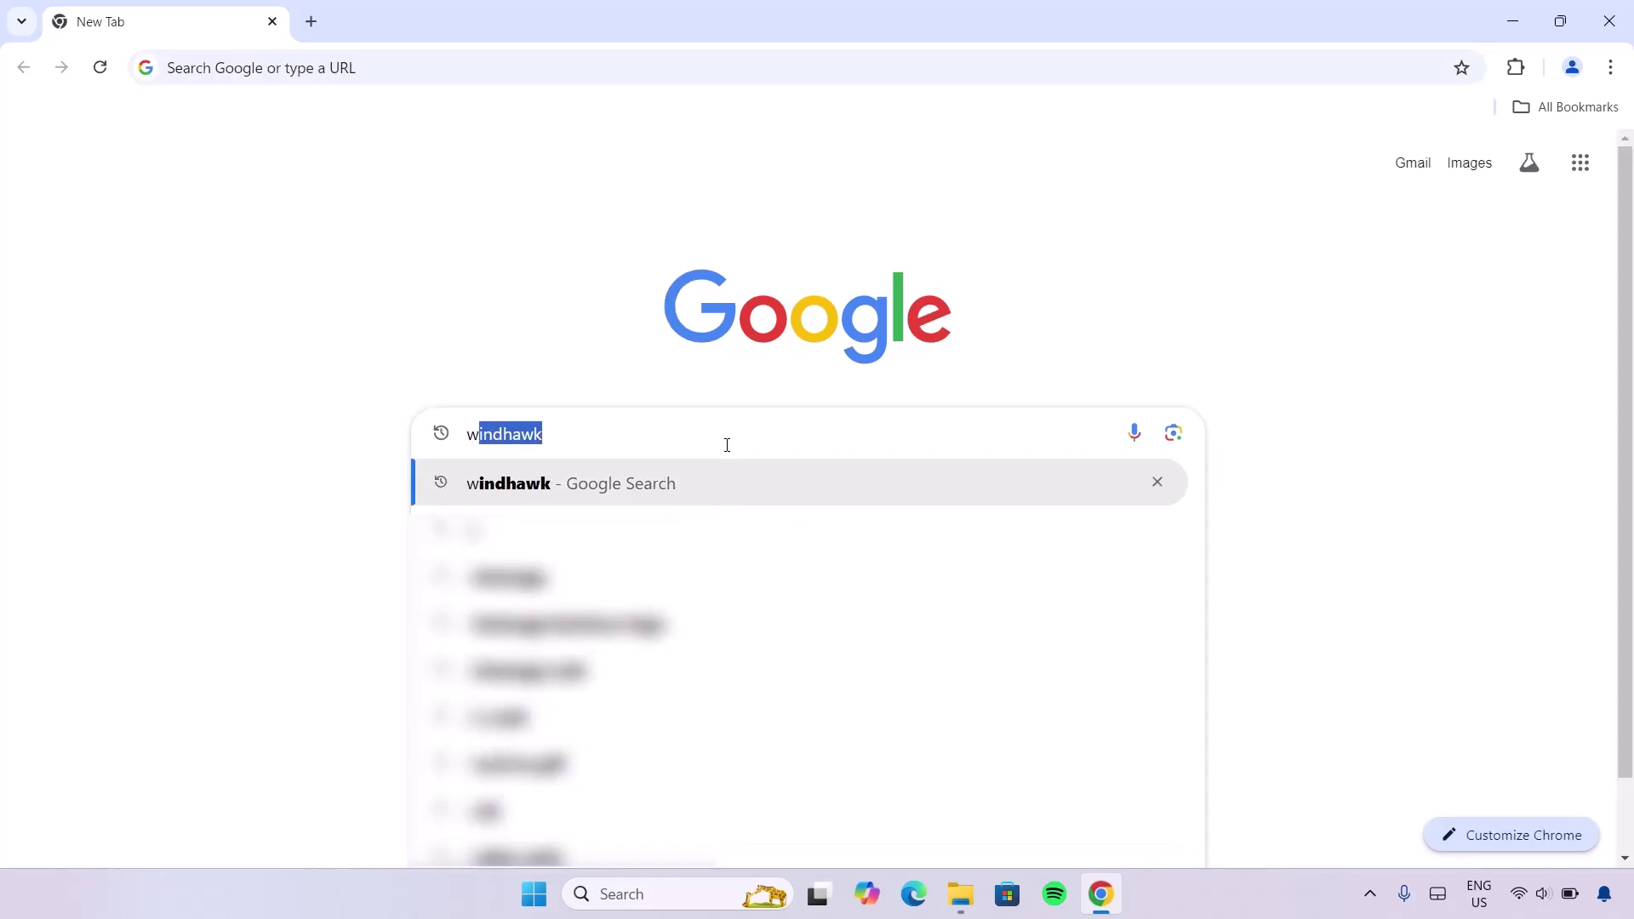
key("Return")
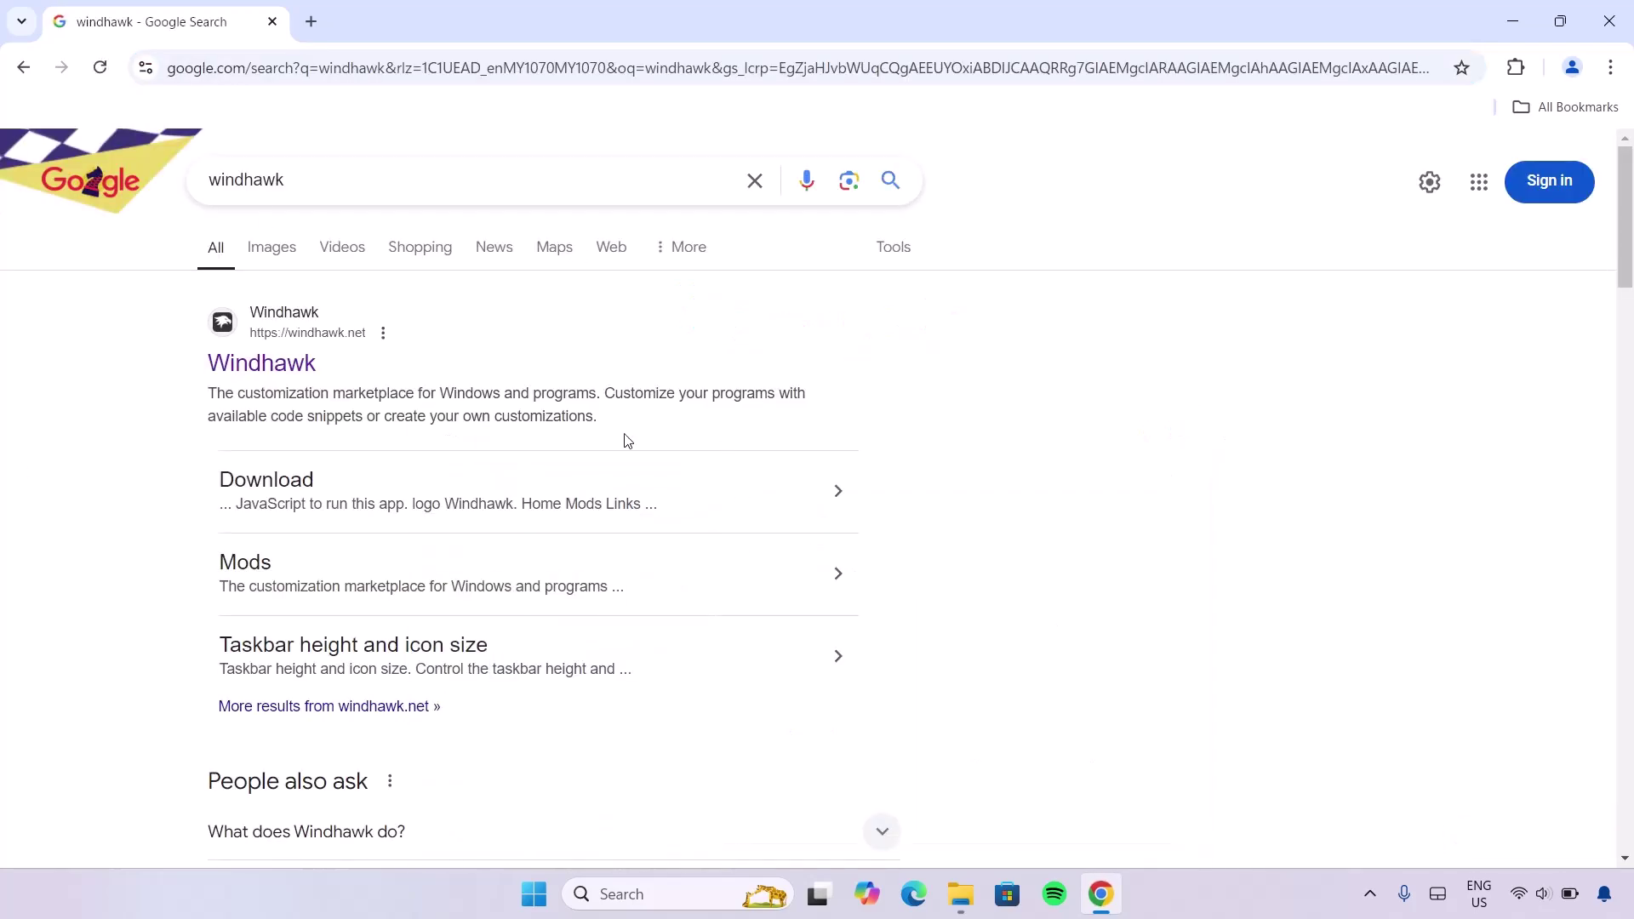
left_click(276, 320)
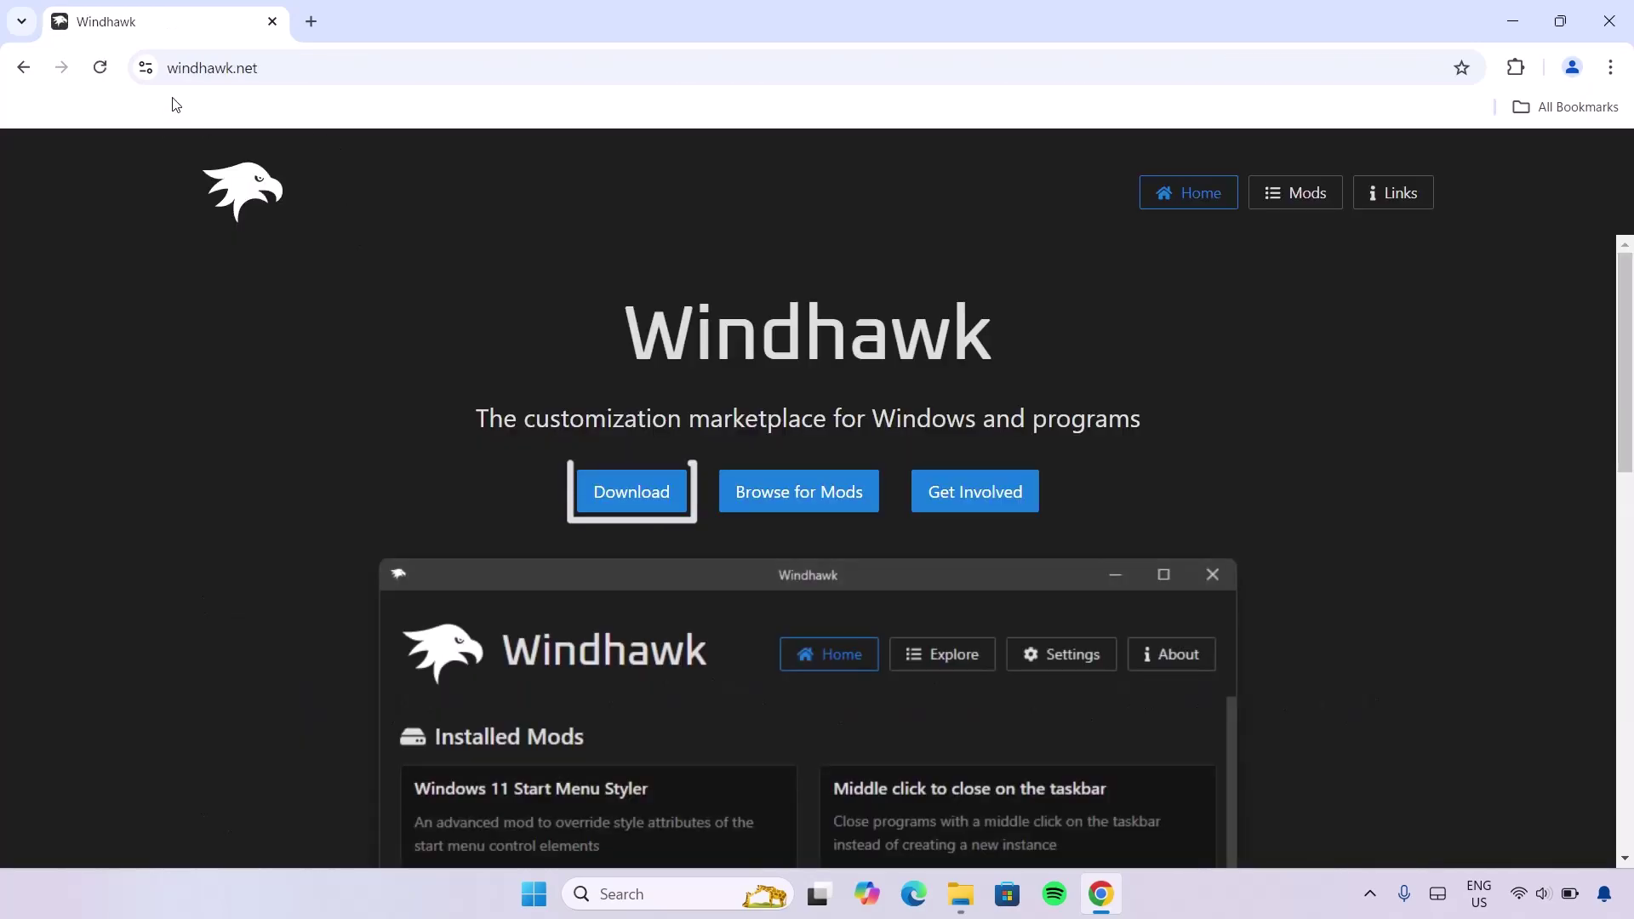
left_click(628, 495)
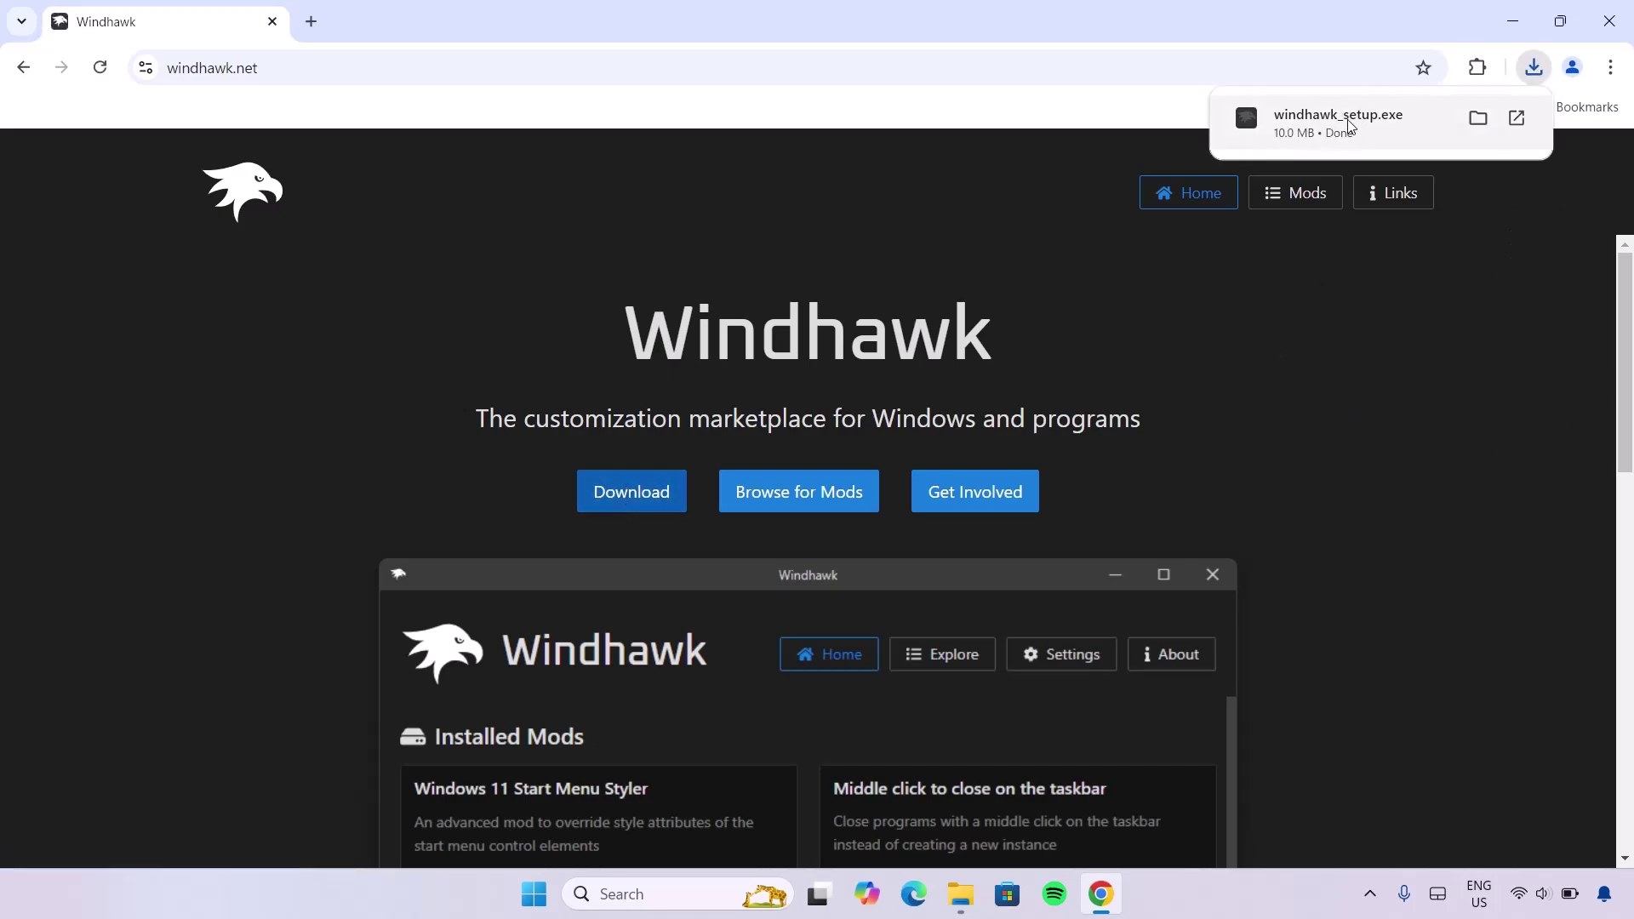
Step: Run windhawk_setup.exe and install Windhawk in English with the default options, launching it on completion
left_click(1347, 122)
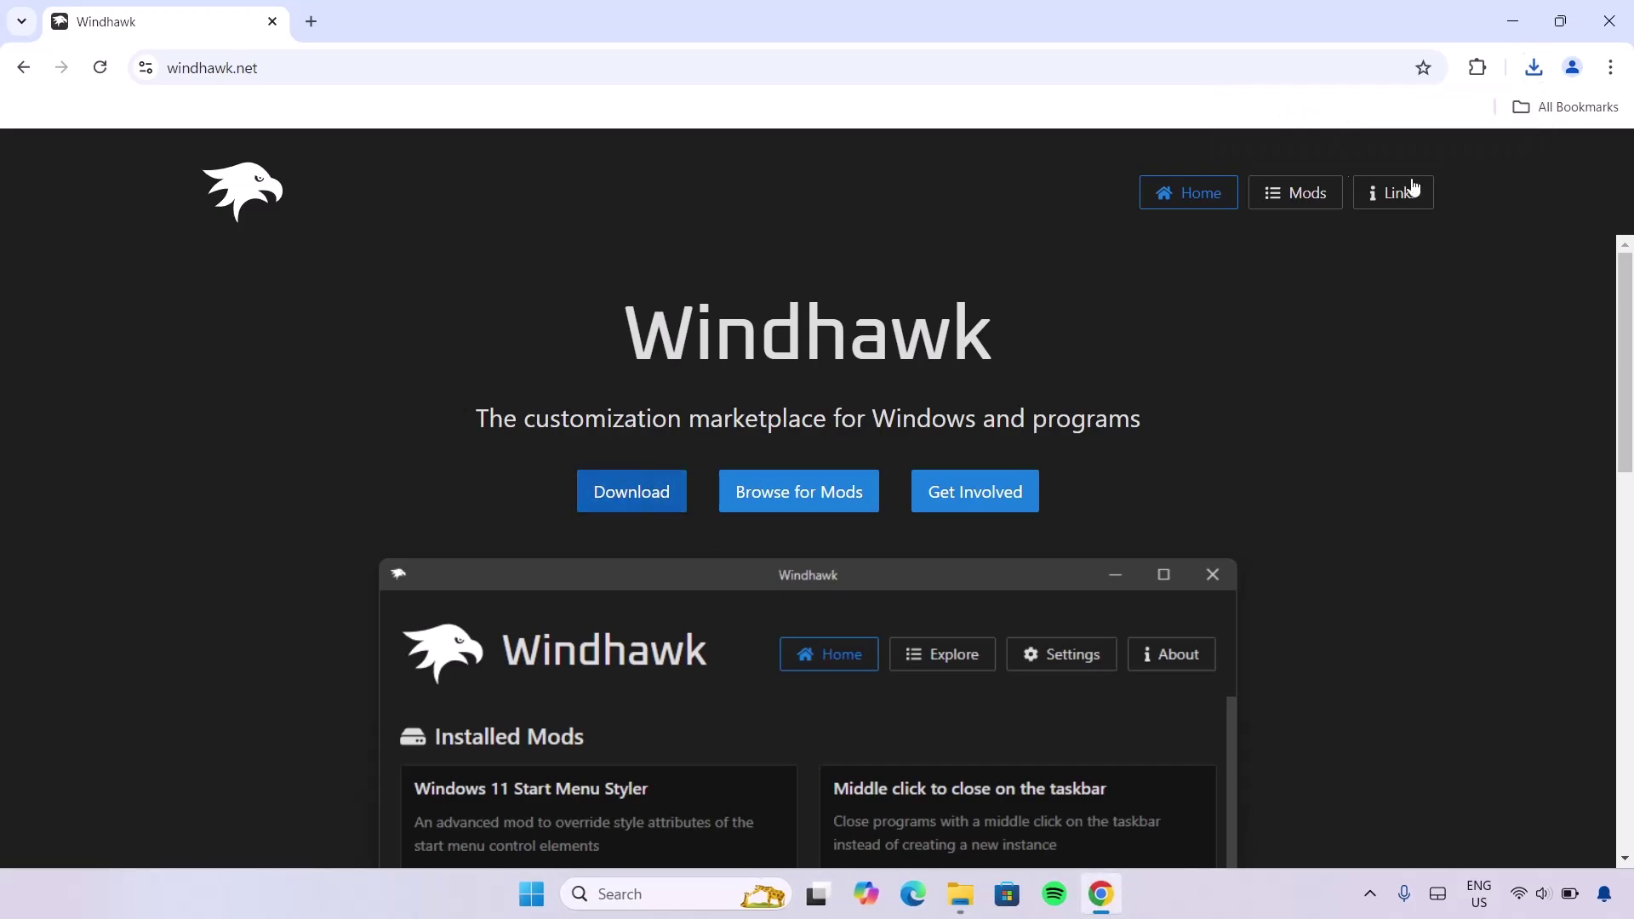
left_click(1512, 20)
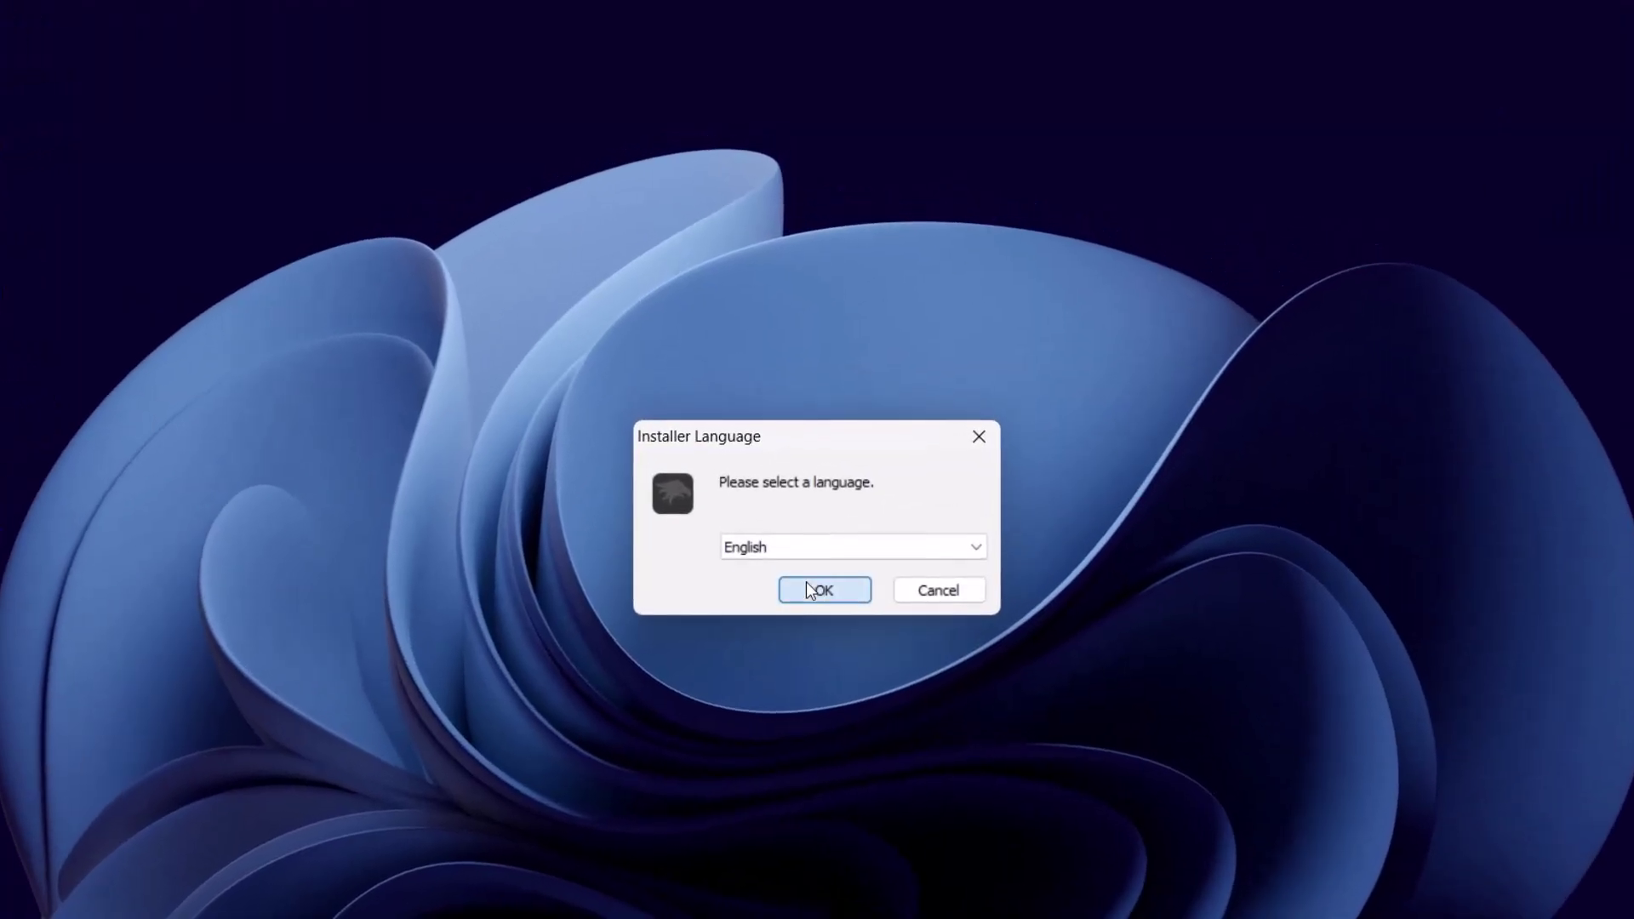
left_click(823, 506)
left_click(936, 738)
left_click(922, 734)
left_click(947, 735)
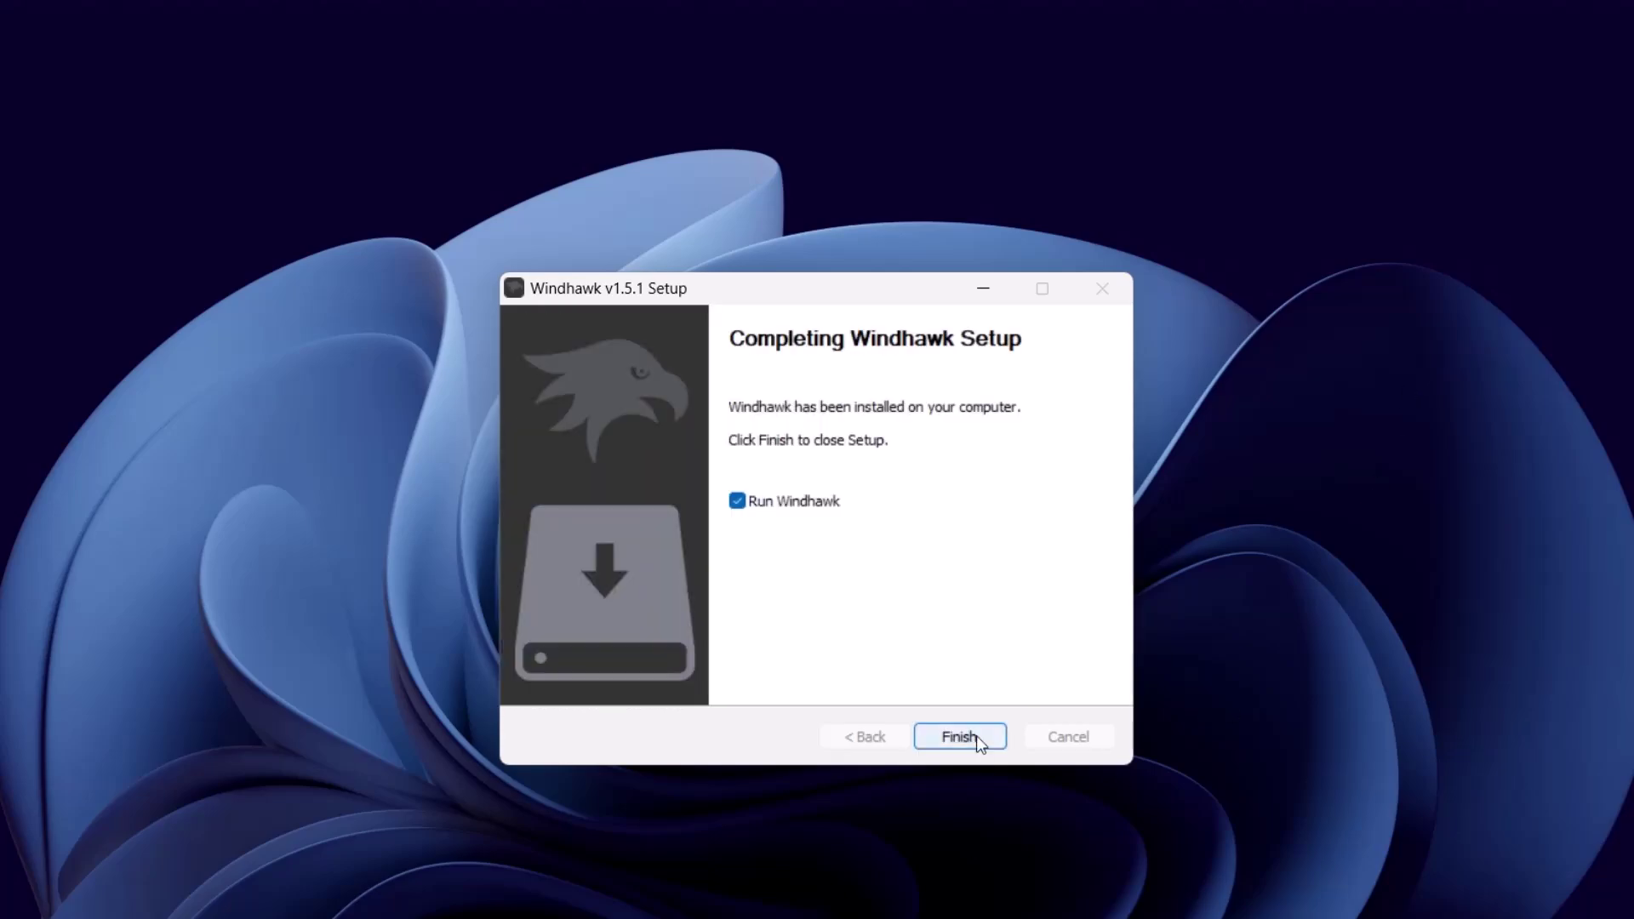
left_click(960, 736)
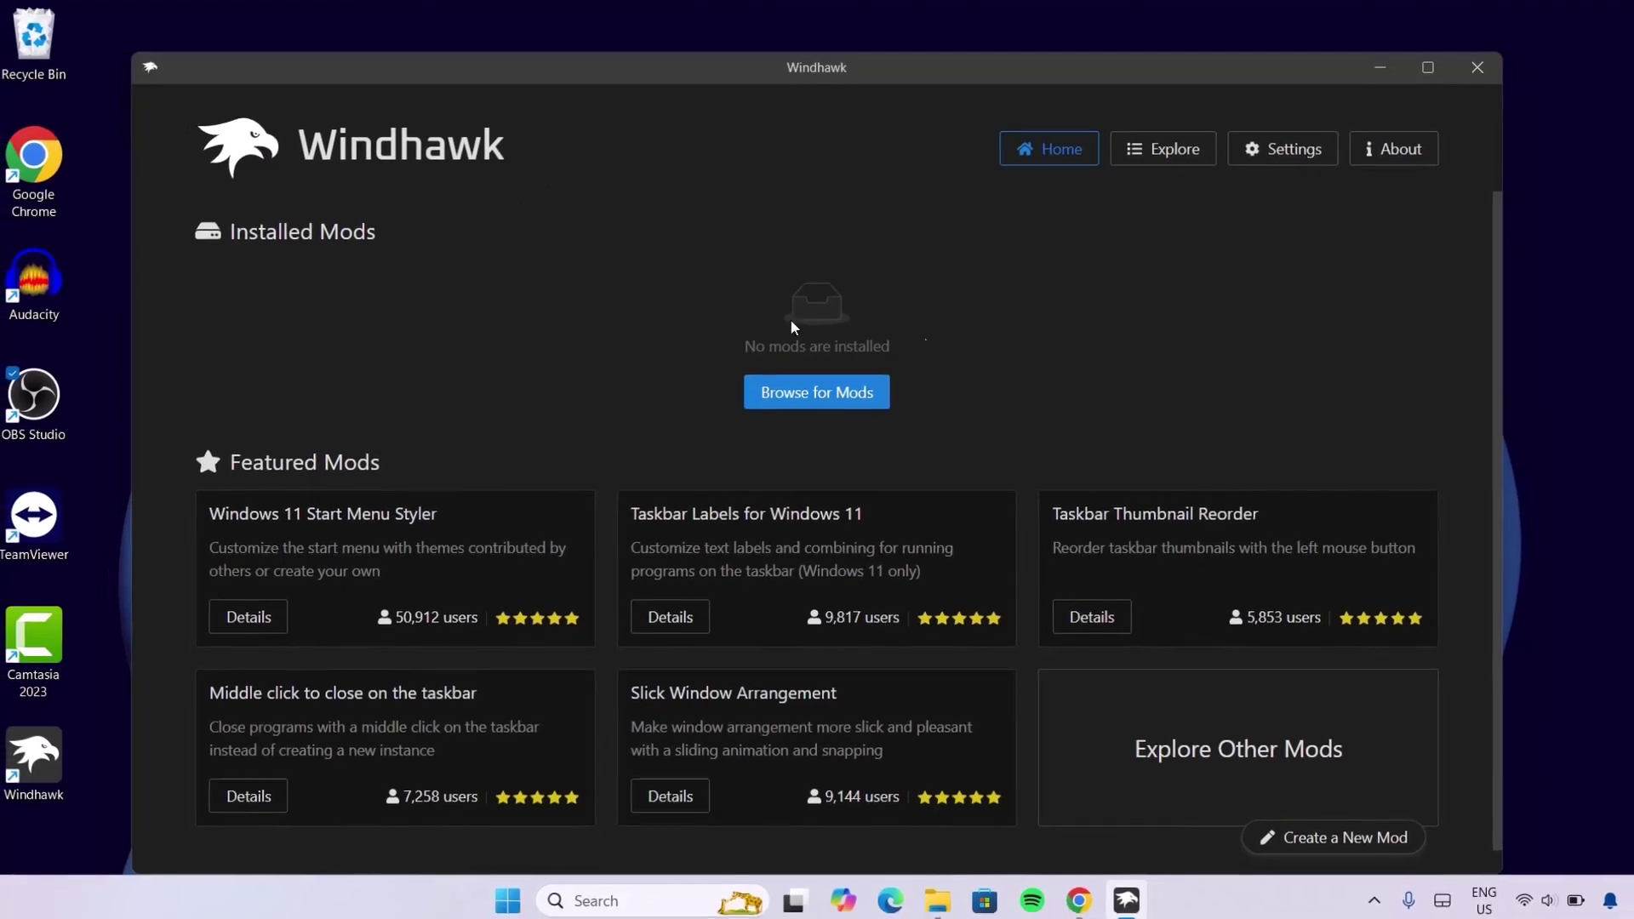
Step: Find the "Taskbar height and icon size" mod in Windhawk and install it, accepting the risk
left_click(1137, 152)
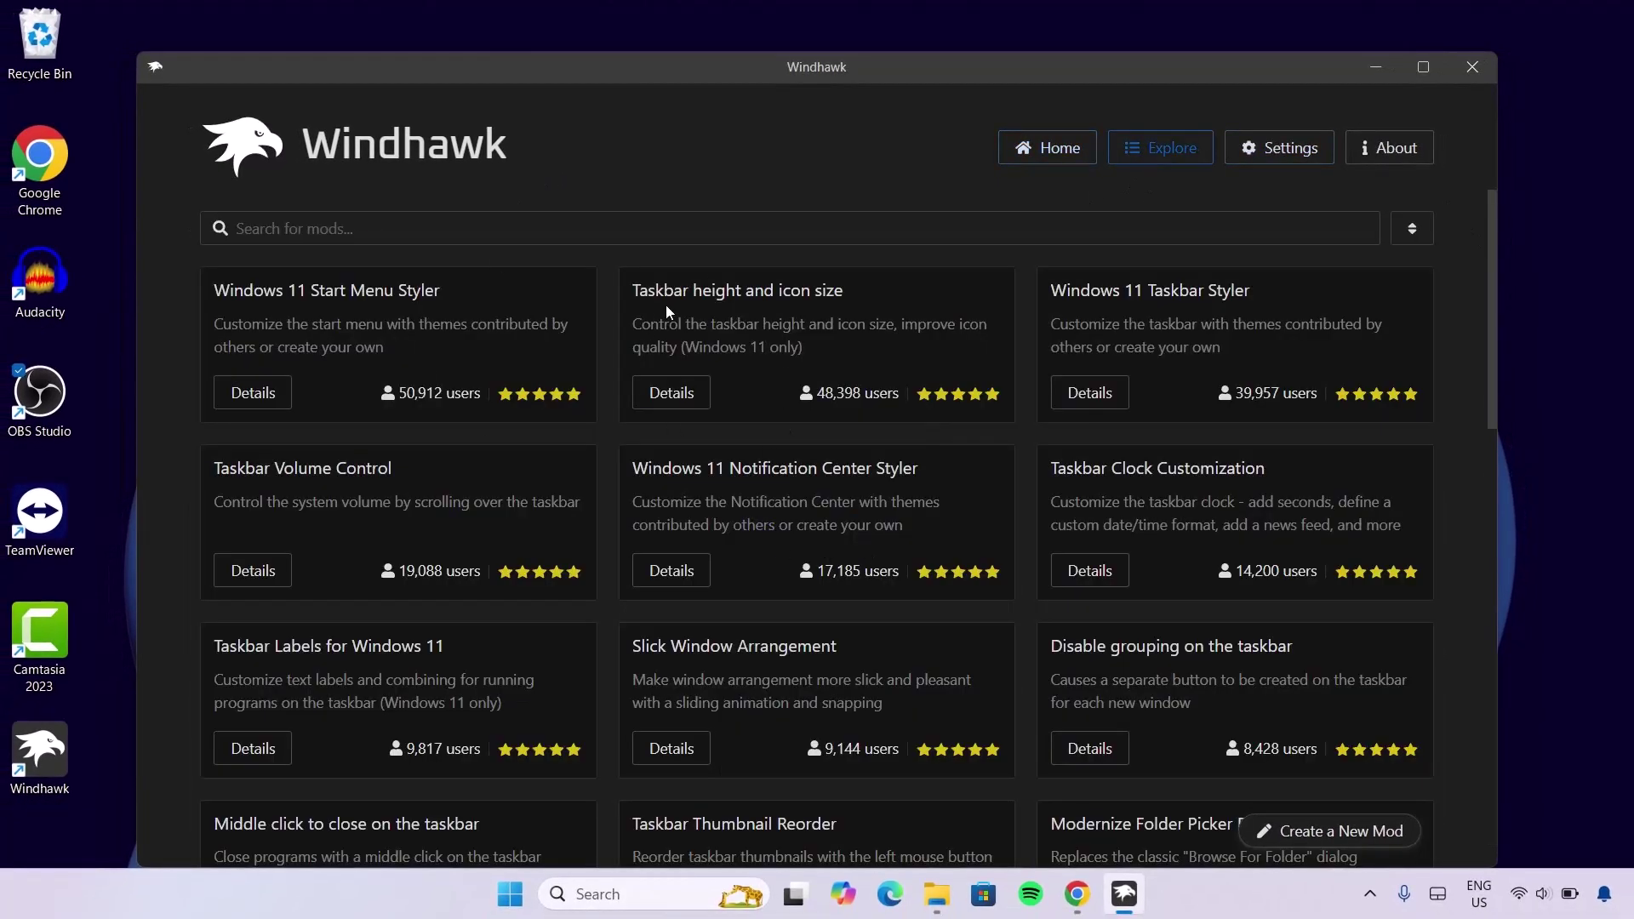
left_click(675, 393)
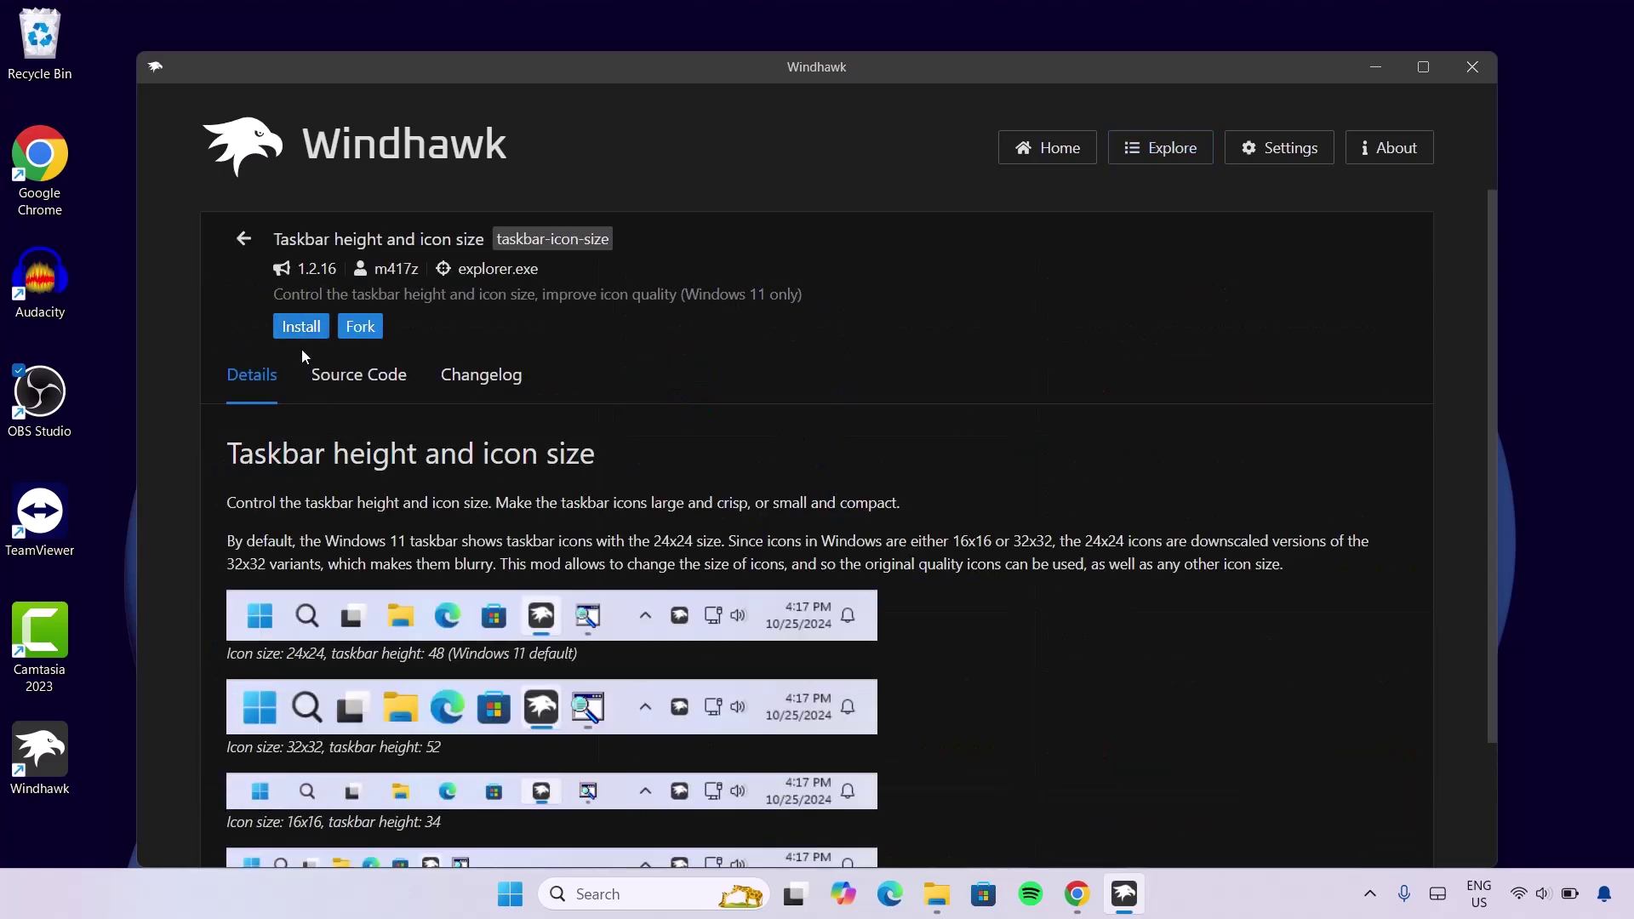
left_click(302, 335)
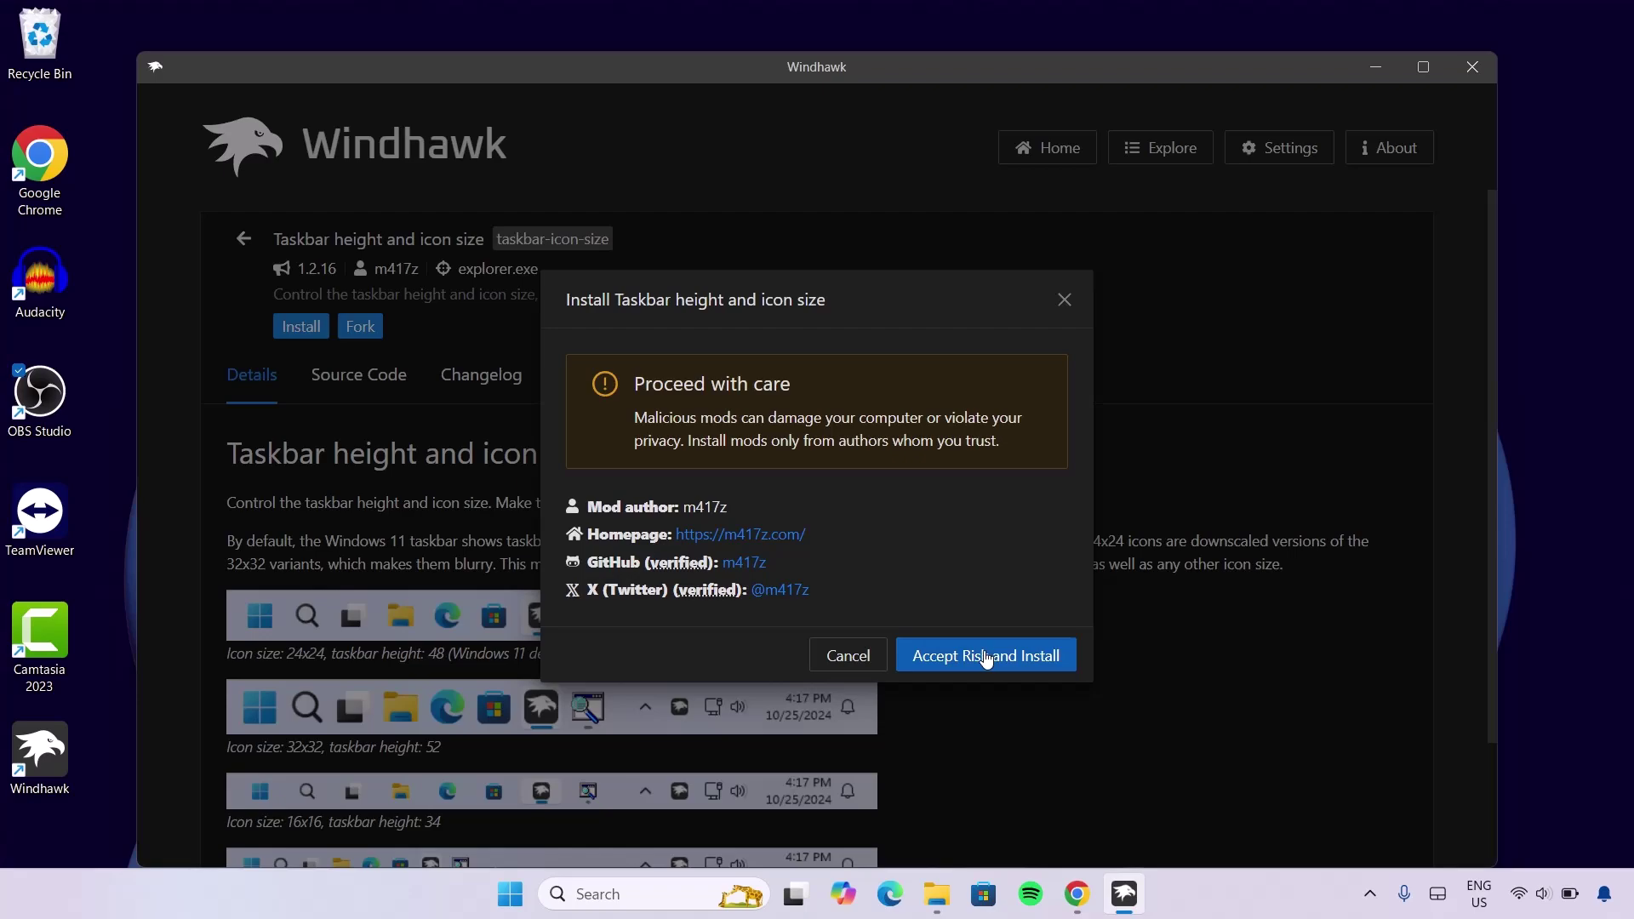
left_click(986, 655)
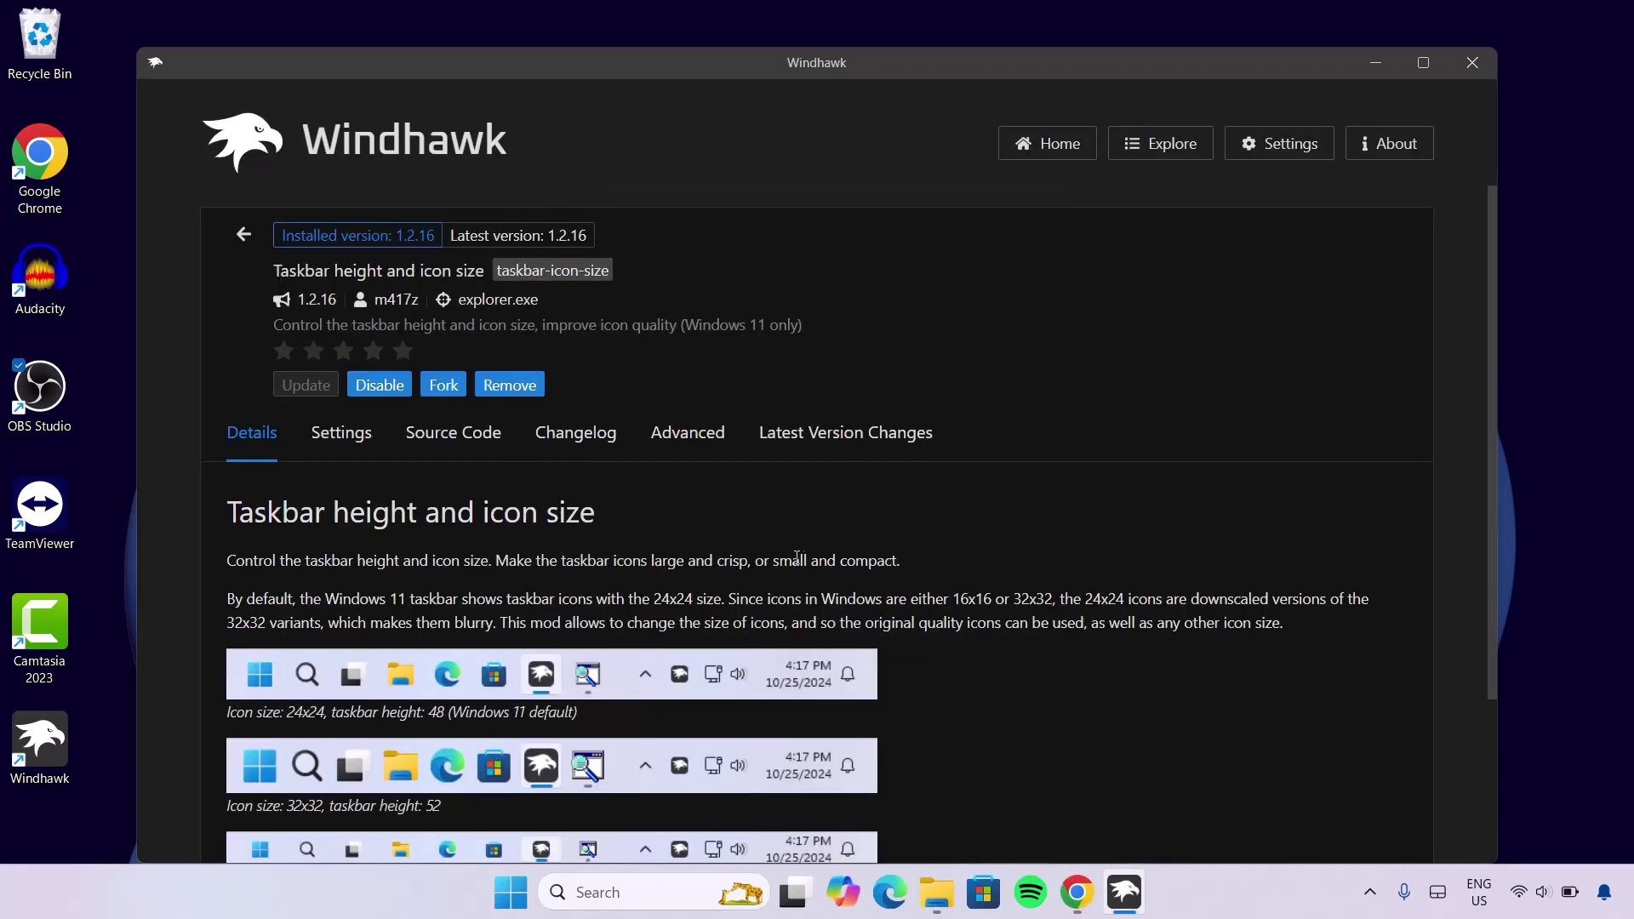
Step: Set the taskbar mod's icon size to 27, taskbar height to 56 and button width to 45, and save the settings
left_click(356, 447)
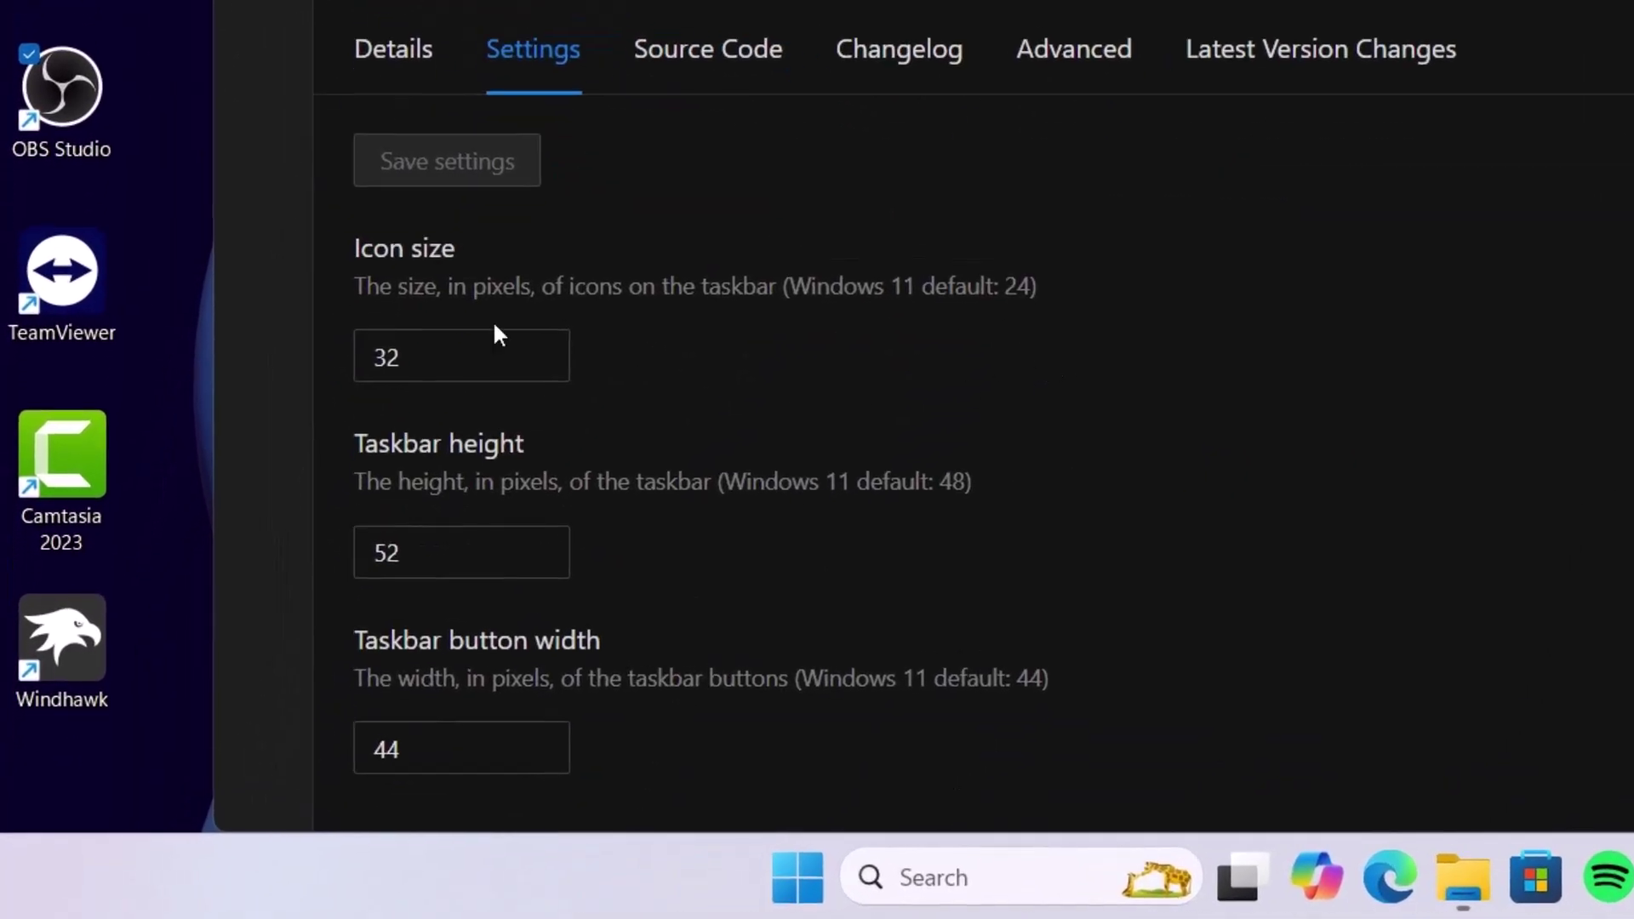
double_click(381, 358)
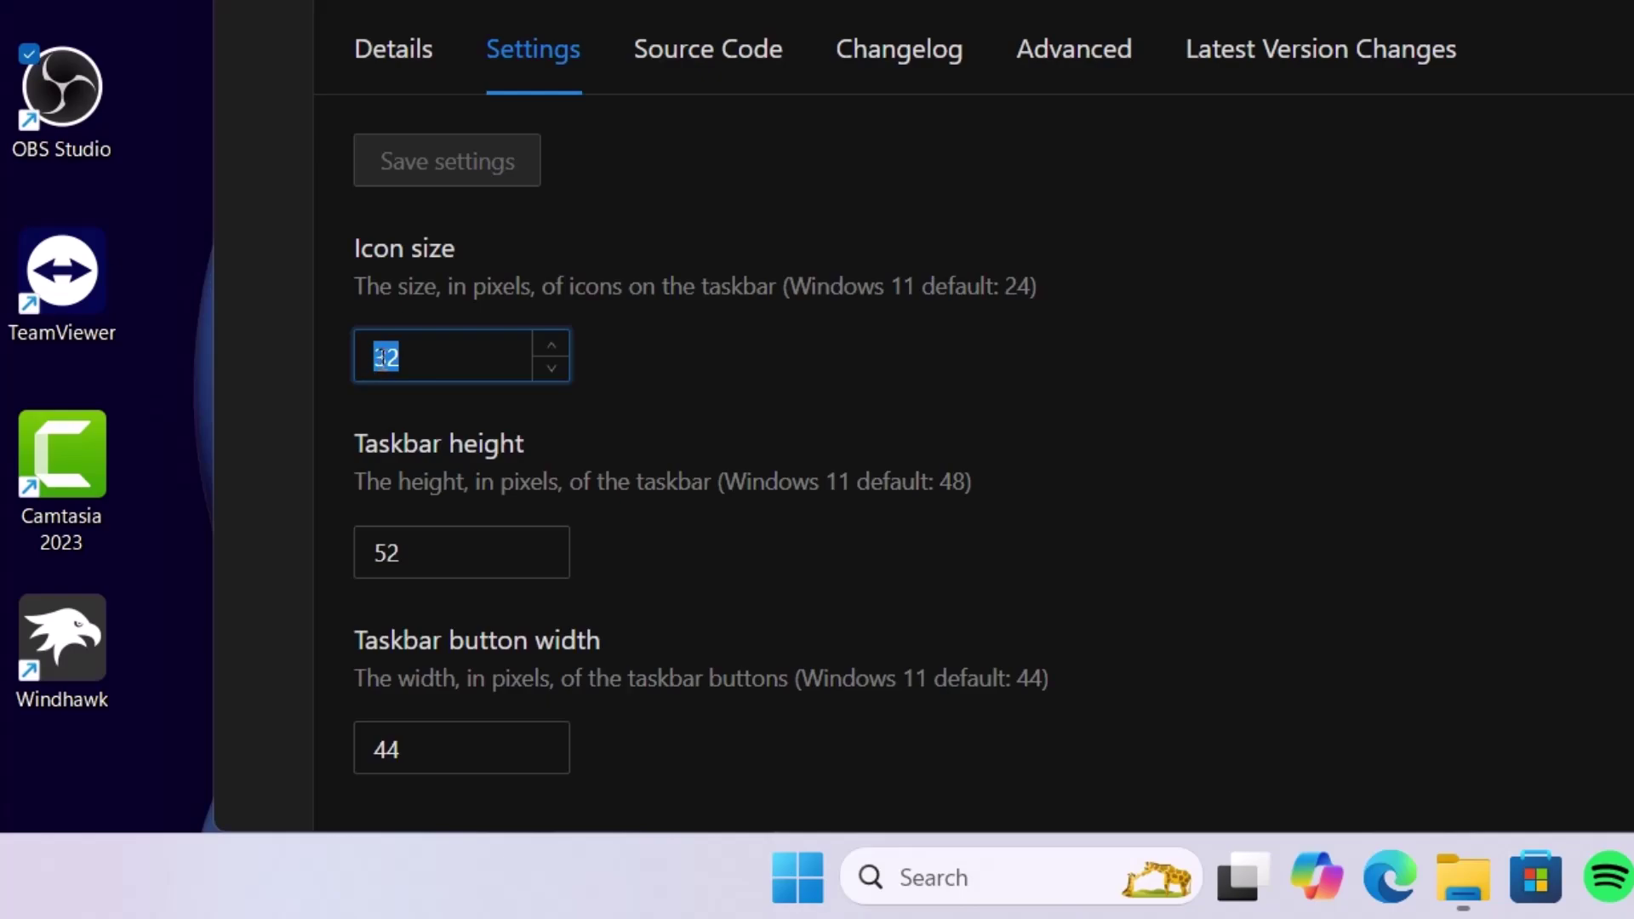
key("BackSpace")
type("27")
left_click(272, 483)
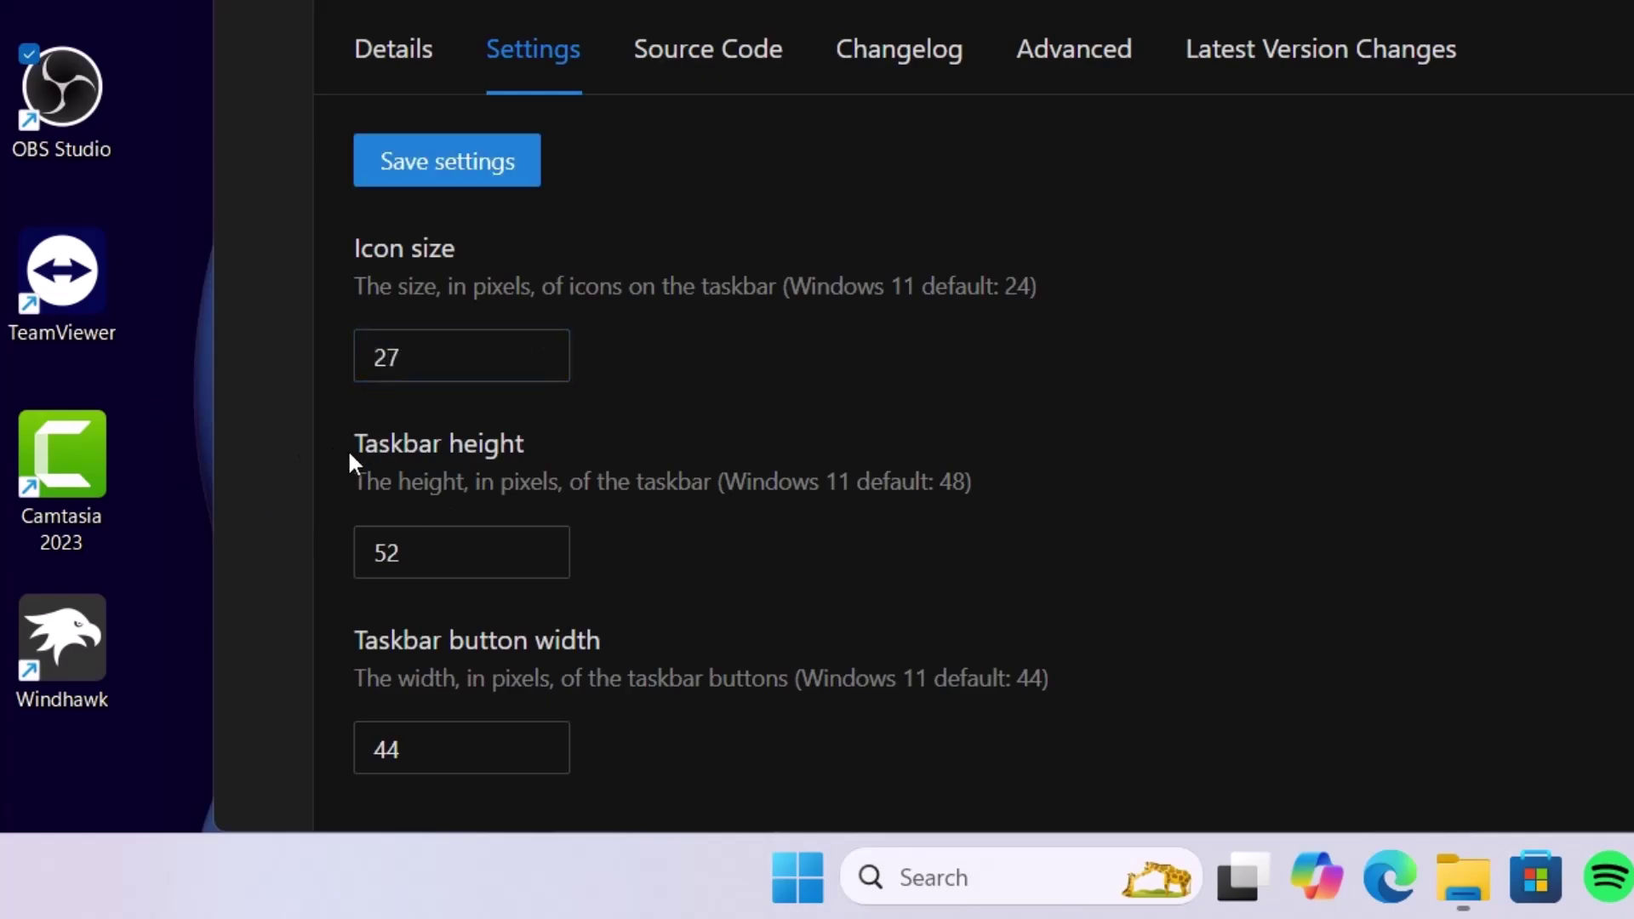
left_click_drag(431, 552, 340, 561)
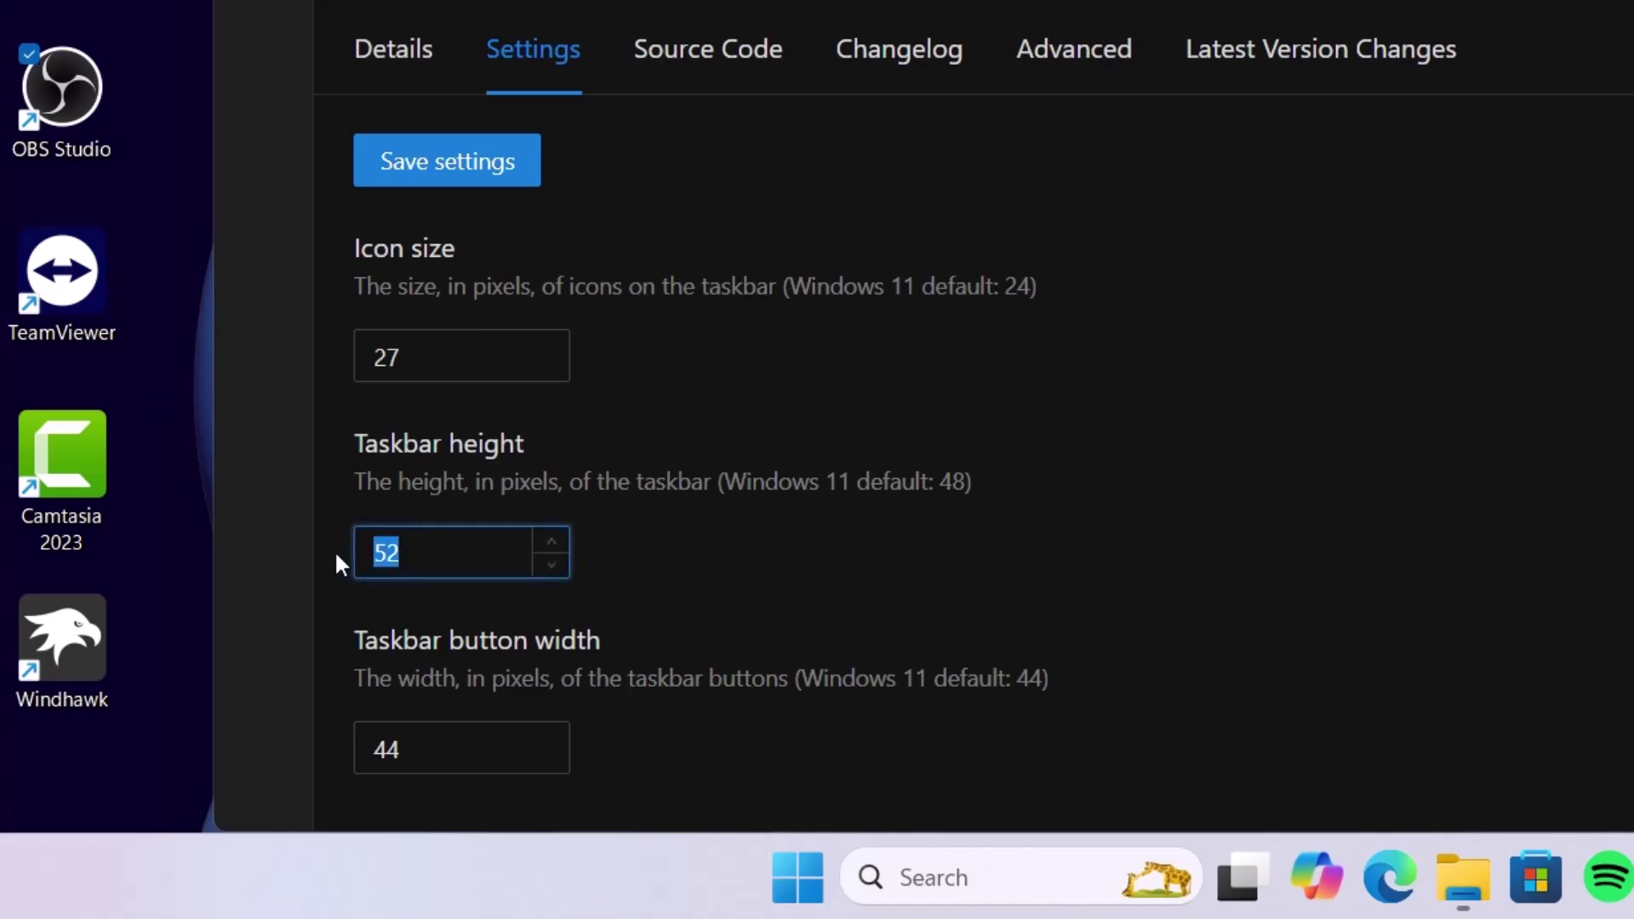
type("56")
left_click(473, 763)
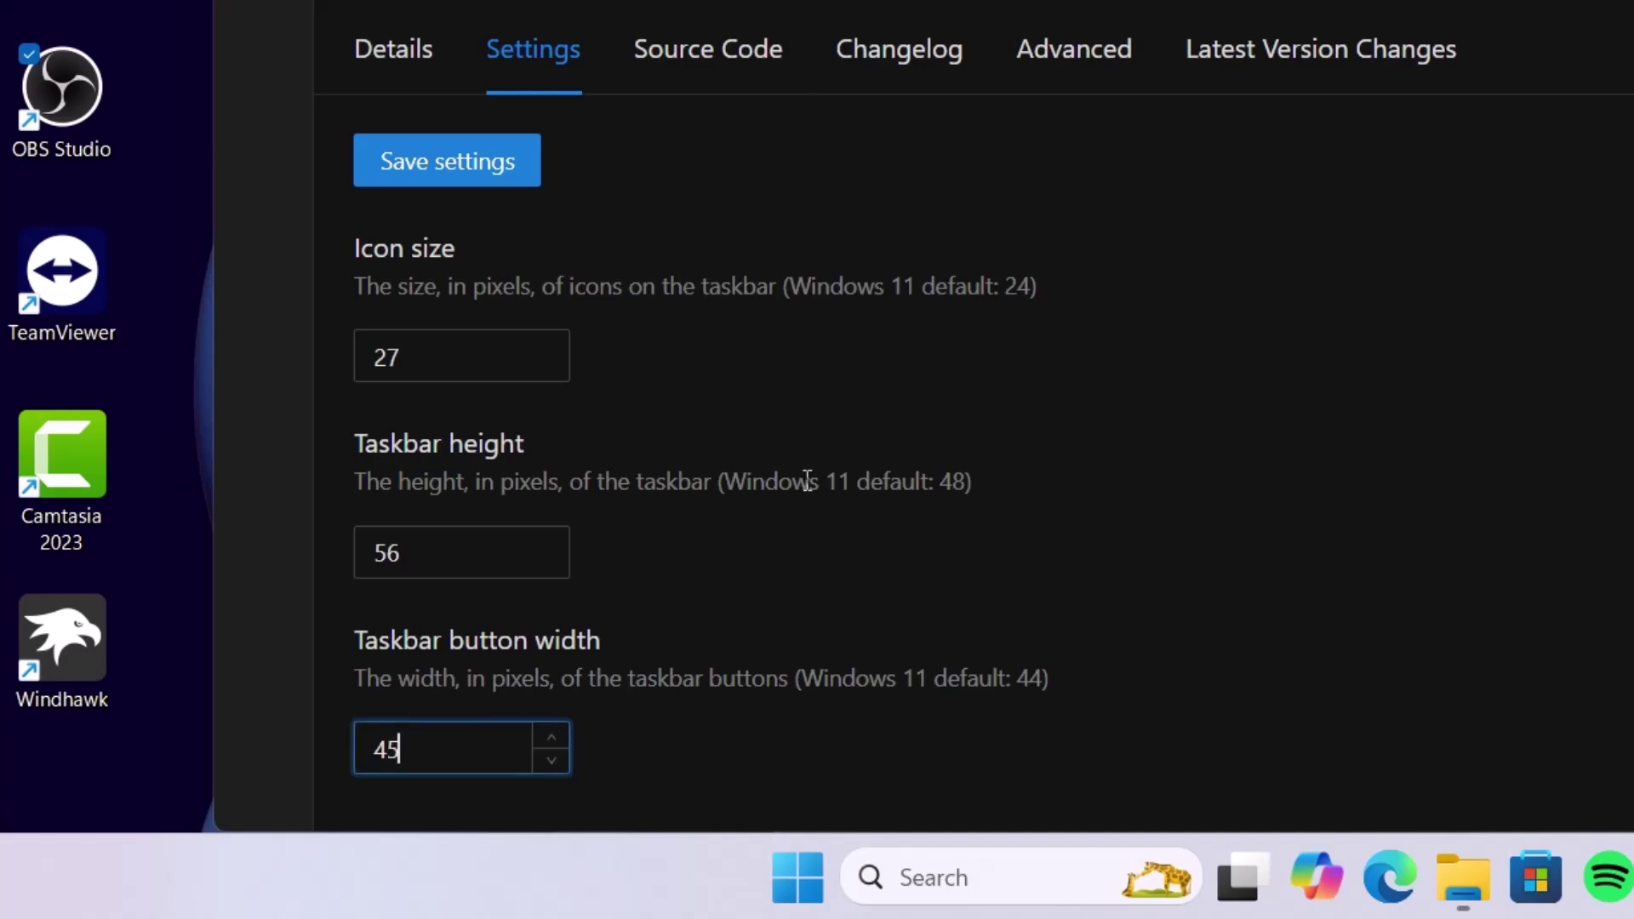
left_click(393, 175)
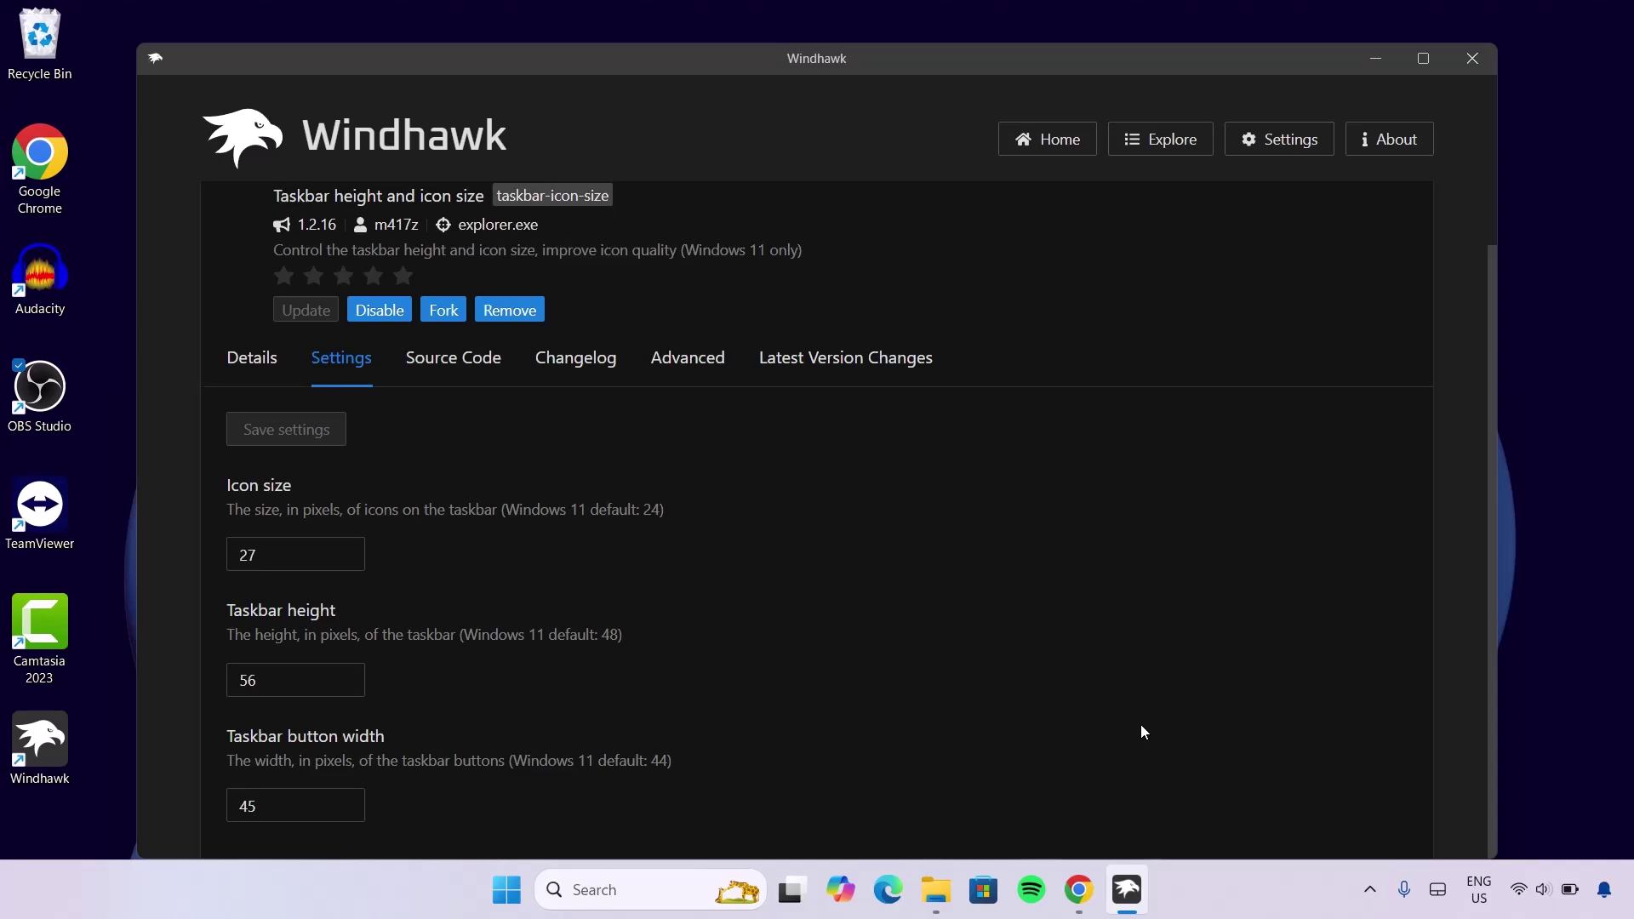
Step: Find the "Windows 11 Start Menu Styler" mod and install it, accepting the risk
left_click(1174, 145)
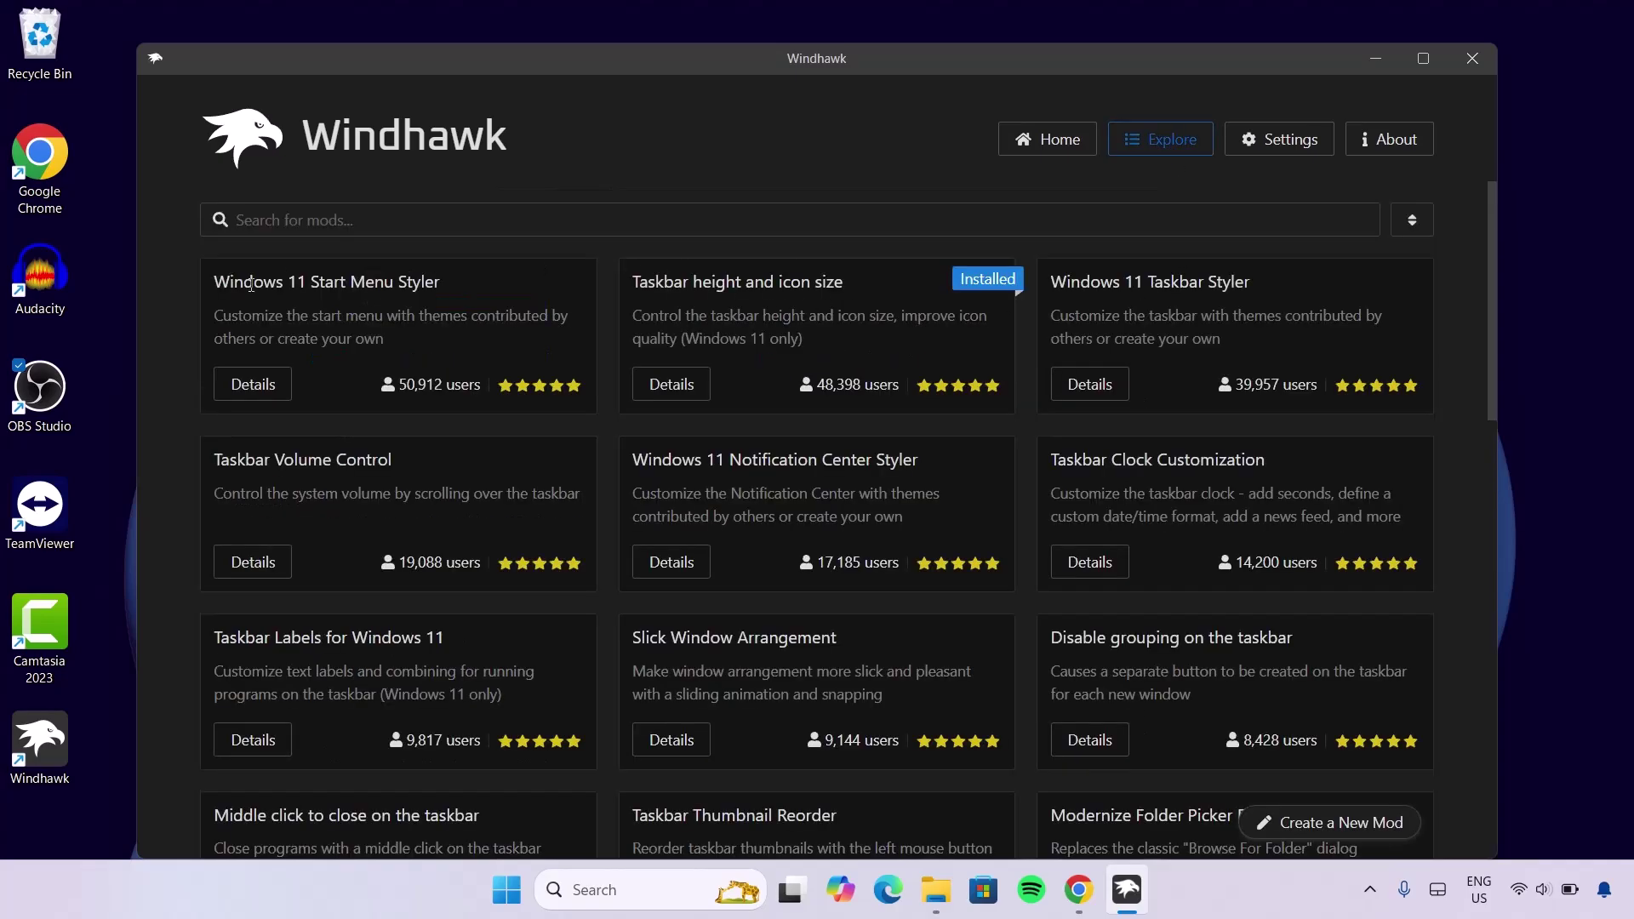
left_click(240, 388)
left_click(301, 320)
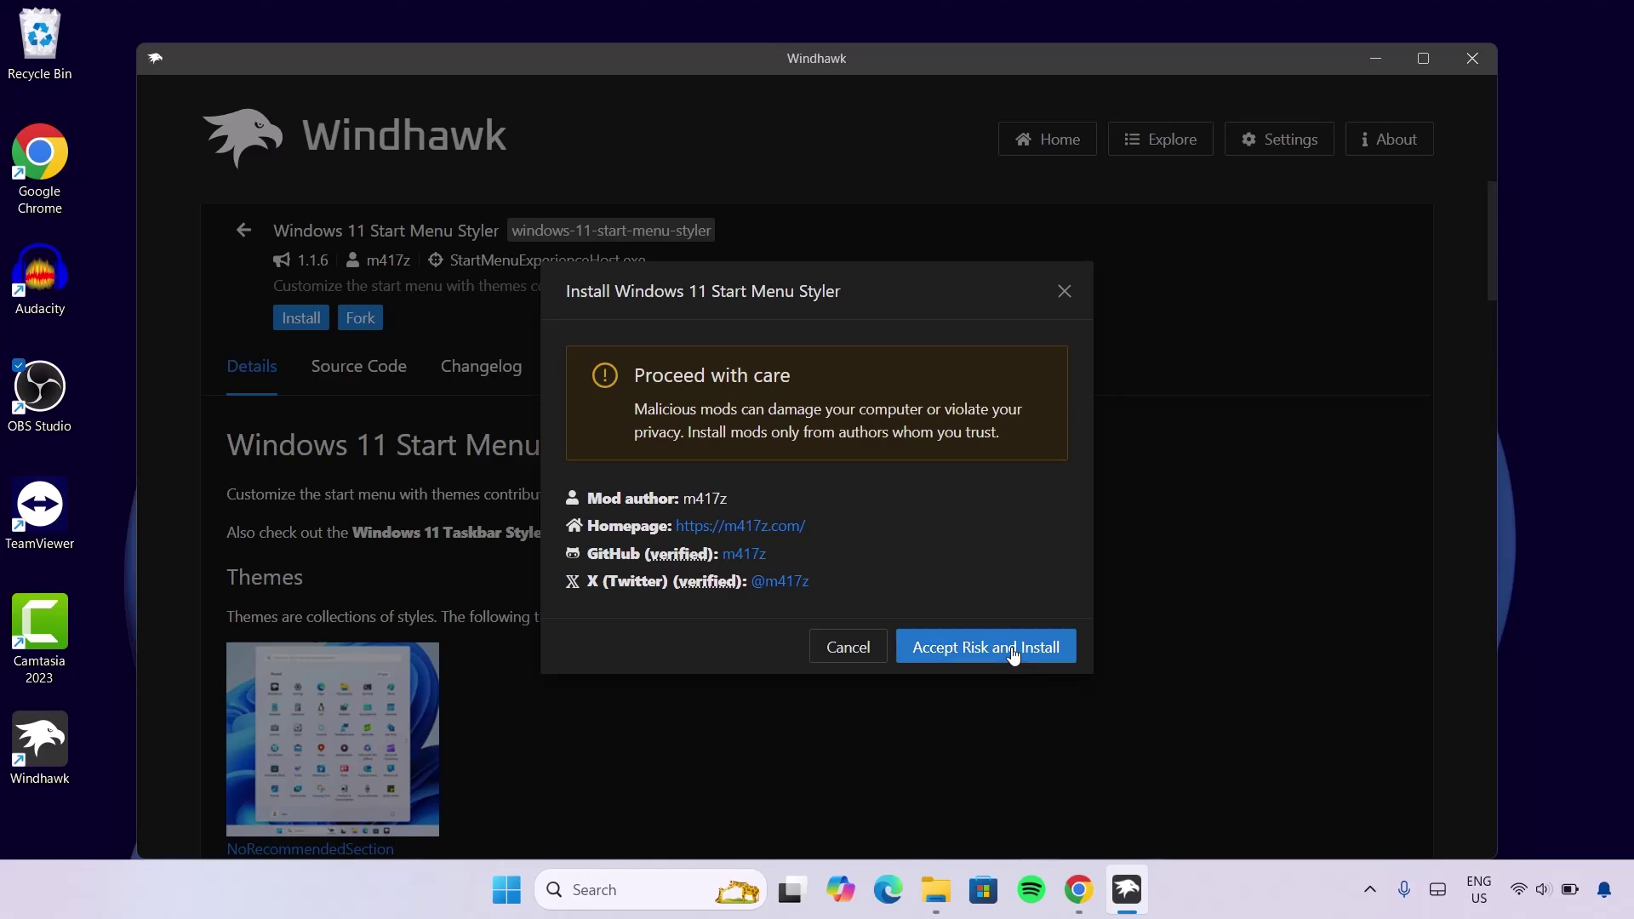
left_click(1013, 650)
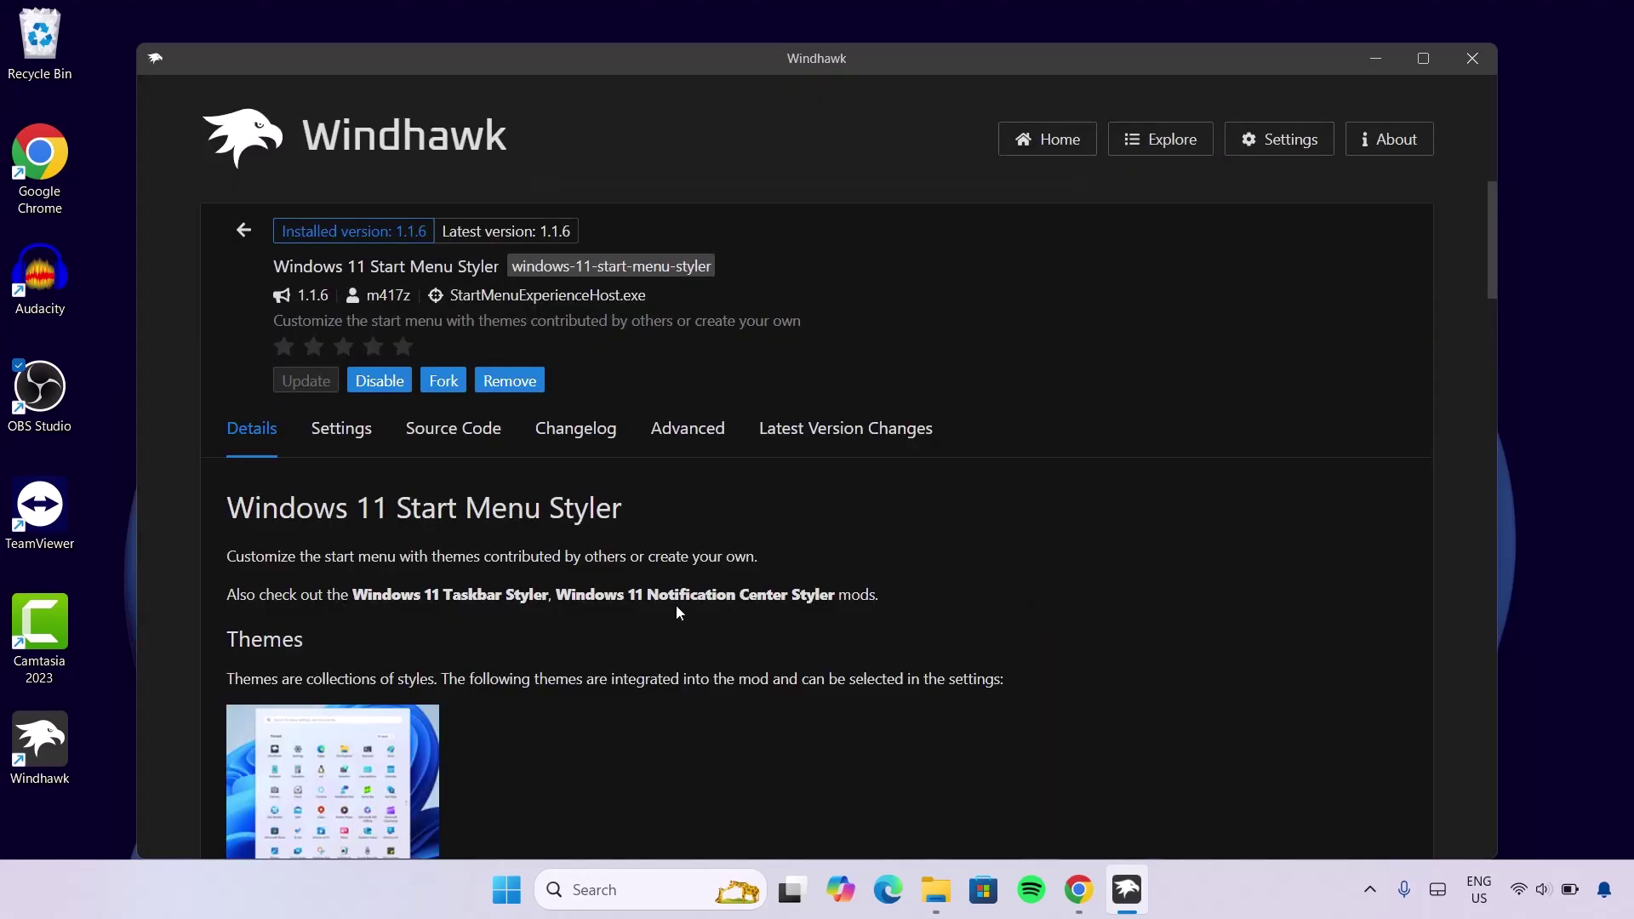
Step: Clear the default mod settings code of the Windows 11 Start Menu Styler
left_click(691, 432)
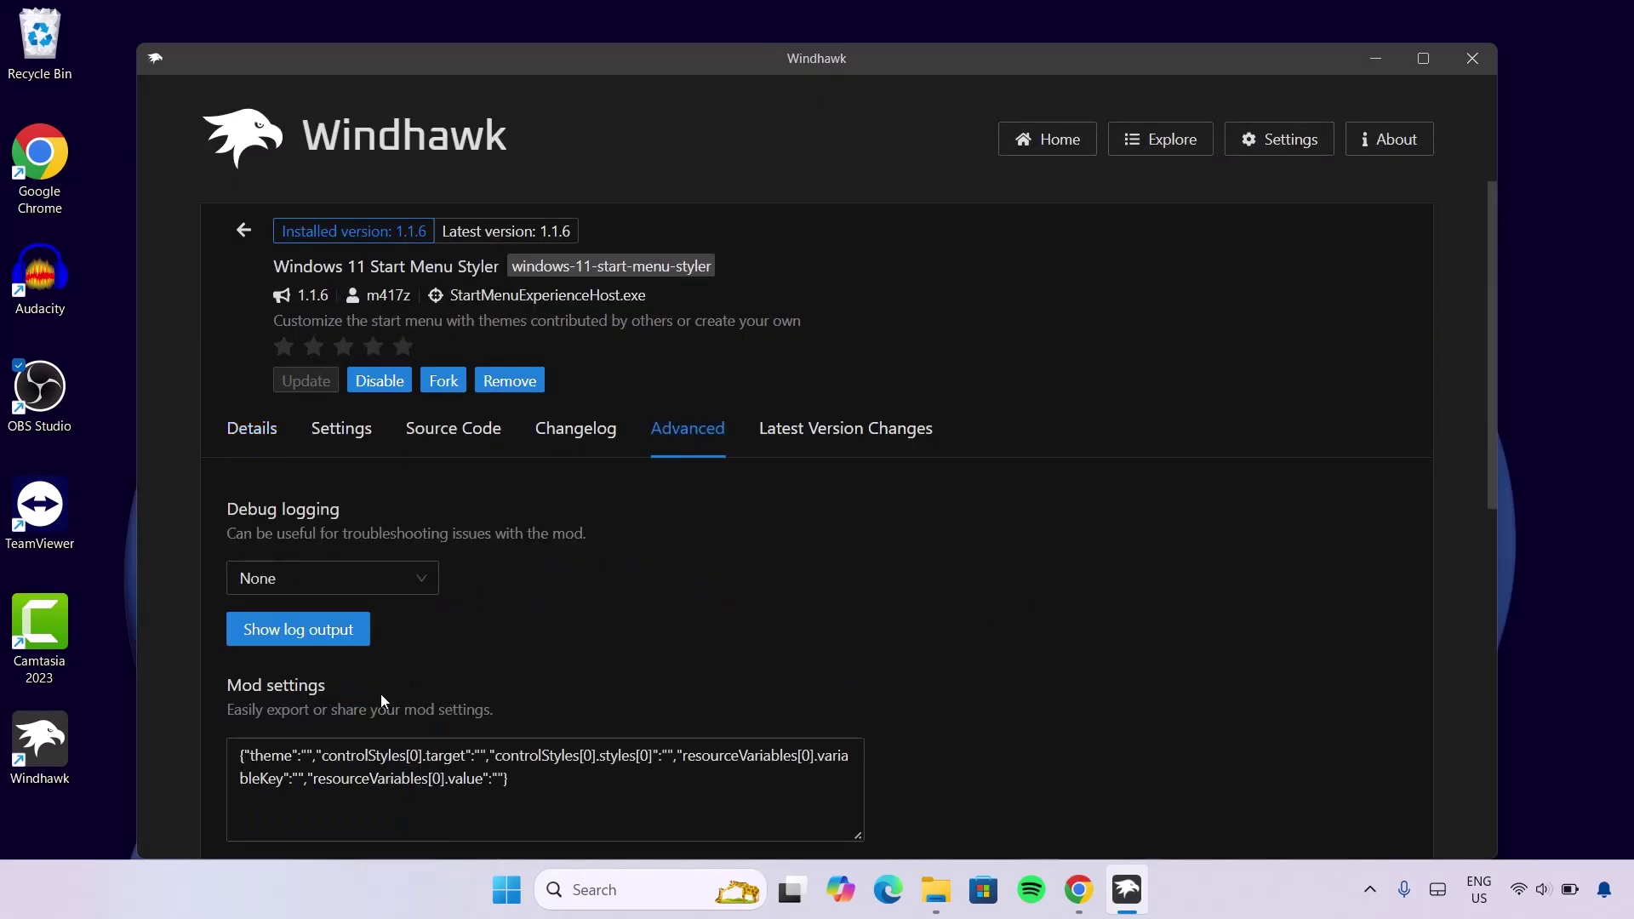
left_click_drag(516, 787, 227, 764)
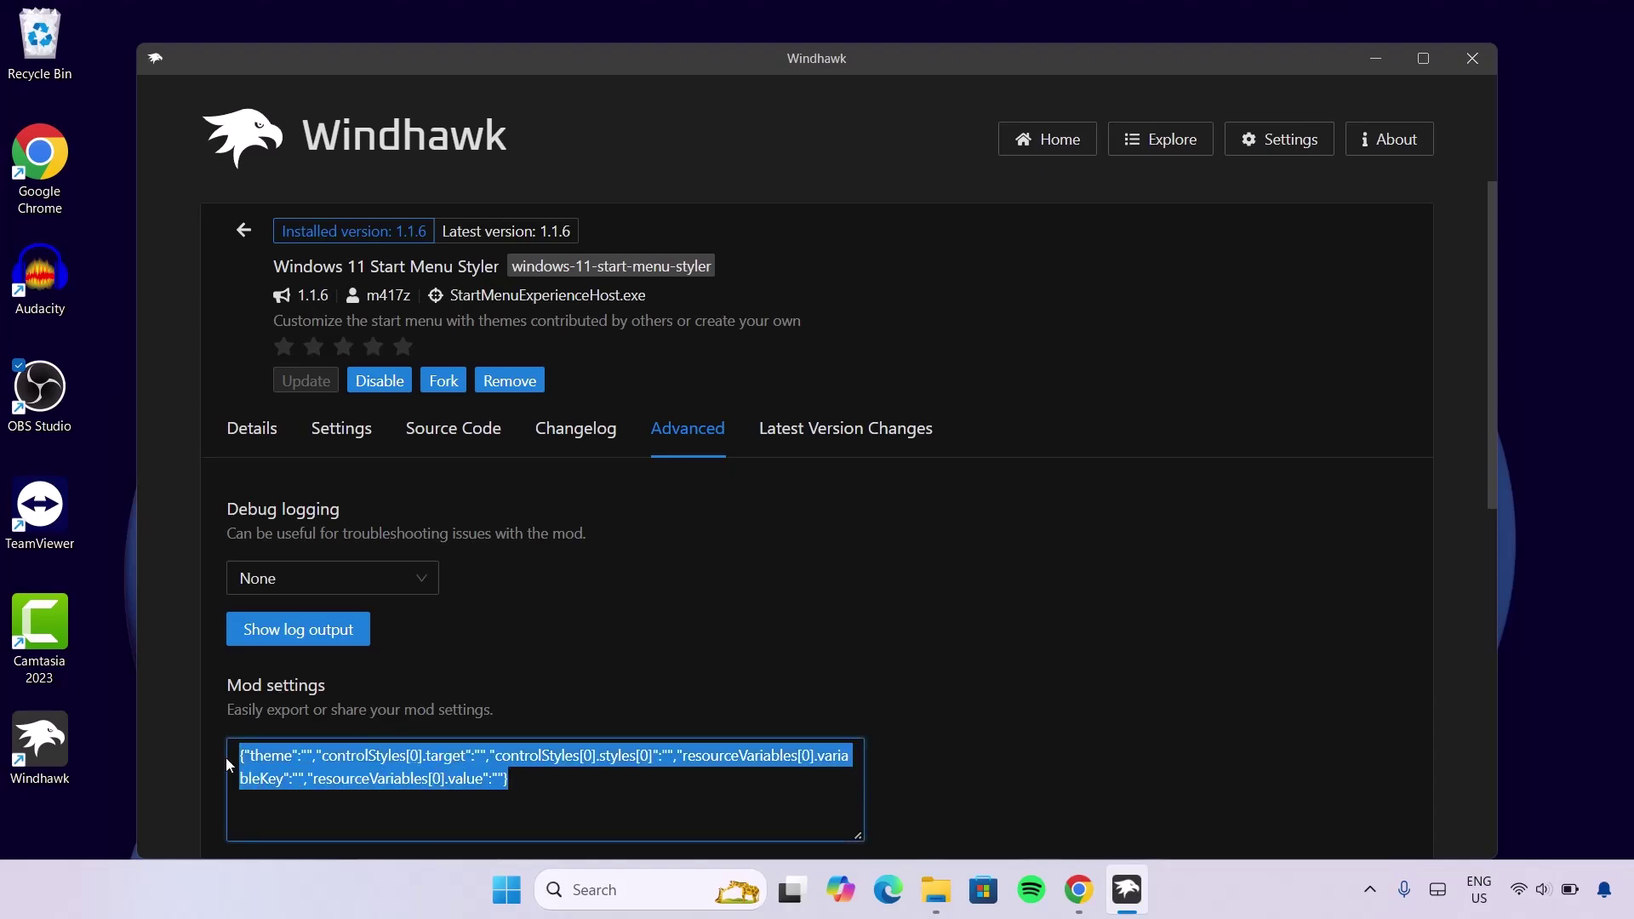
key("BackSpace")
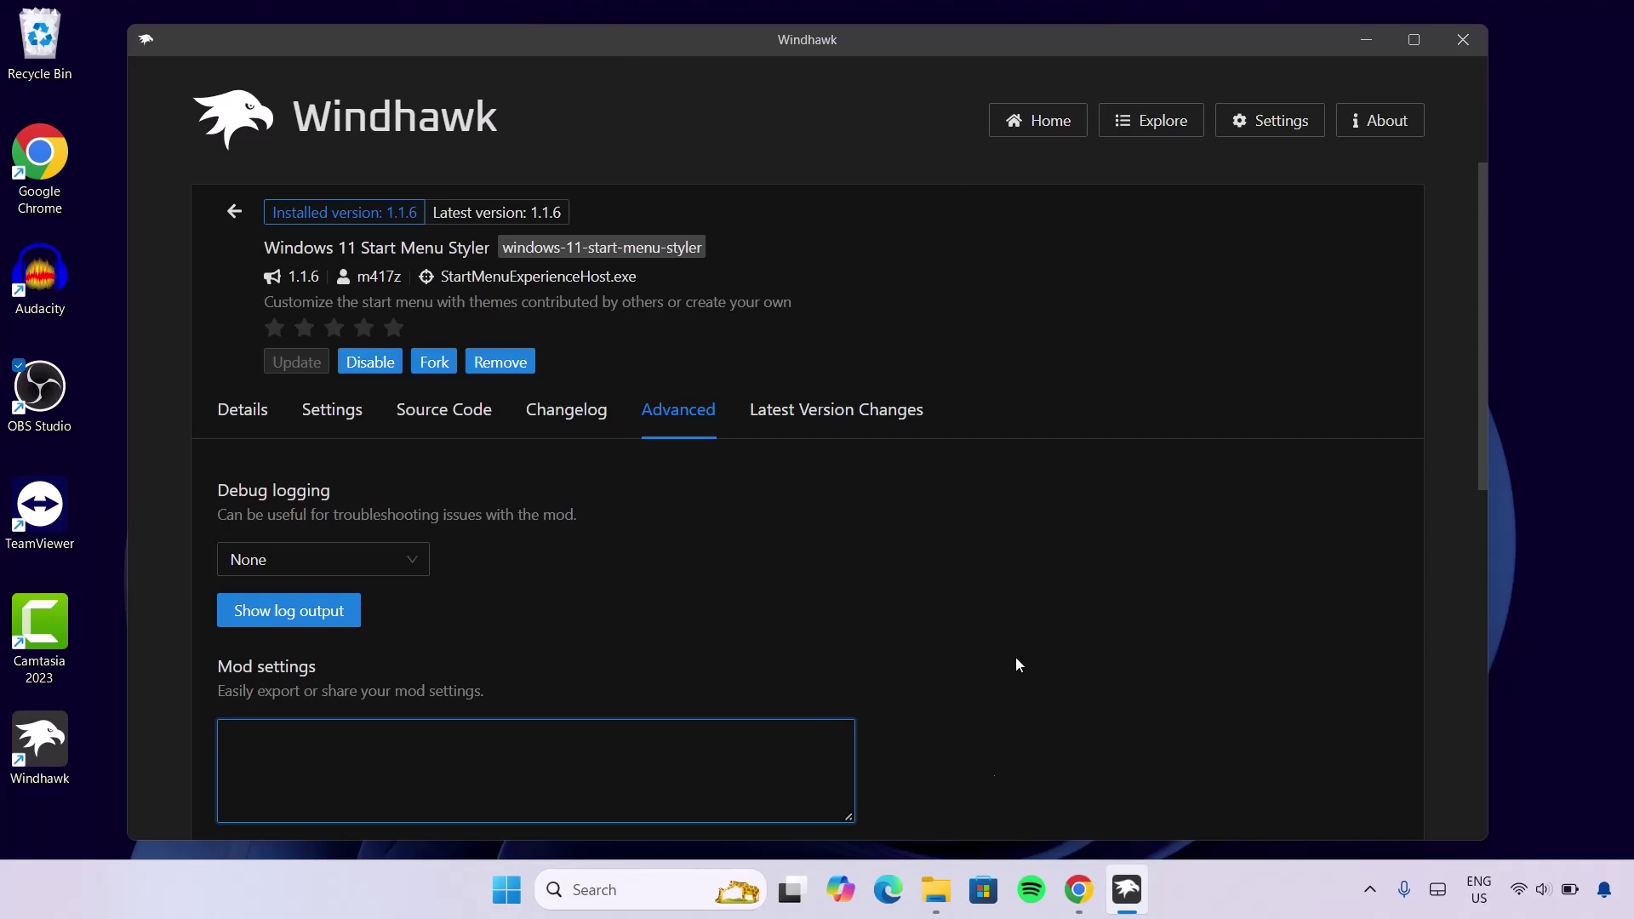
Step: Extract the "Taskbar & Startmenu_Codes_WallPaper_TD" archive directly into the Downloads folder with WinRAR
left_click(936, 889)
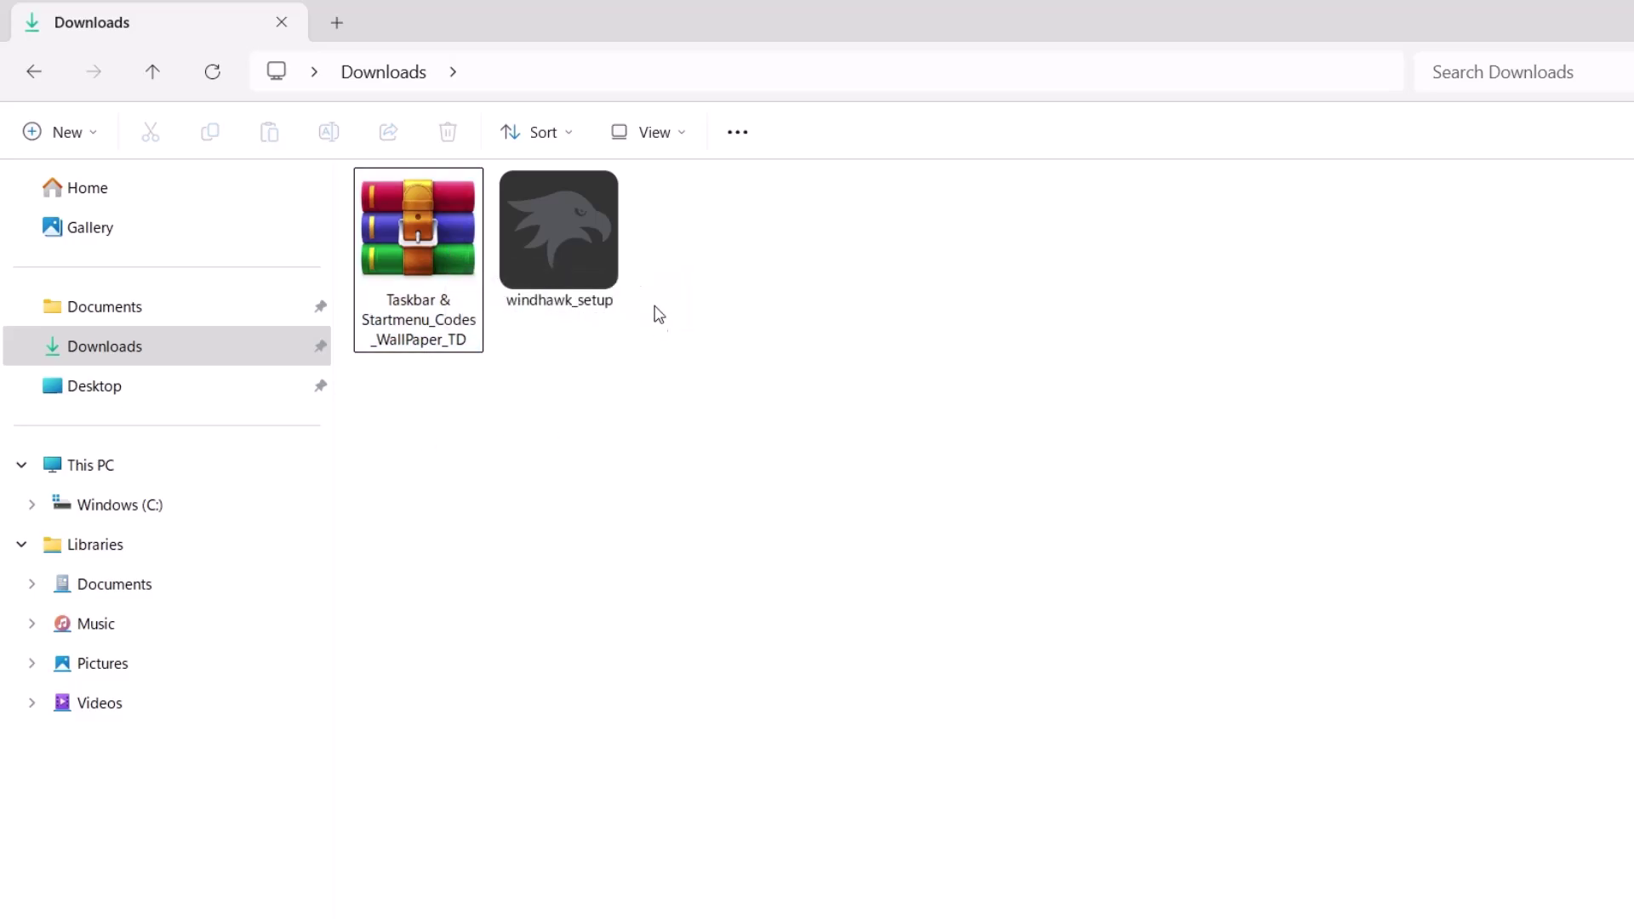
left_click(457, 256)
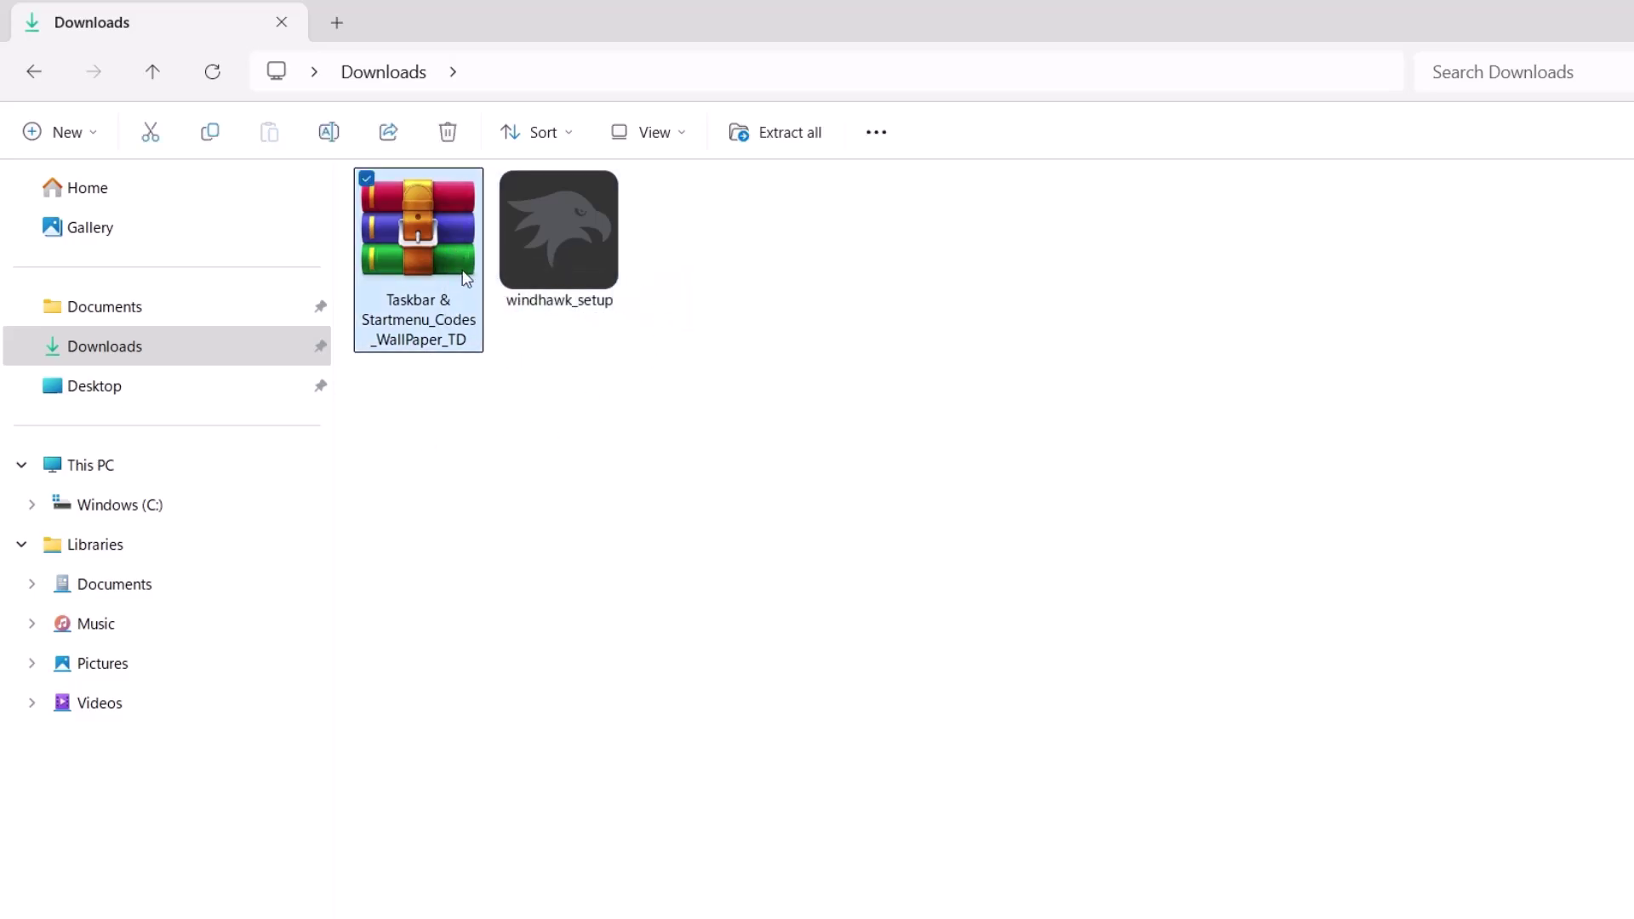
right_click(457, 253)
mouse_move(507, 660)
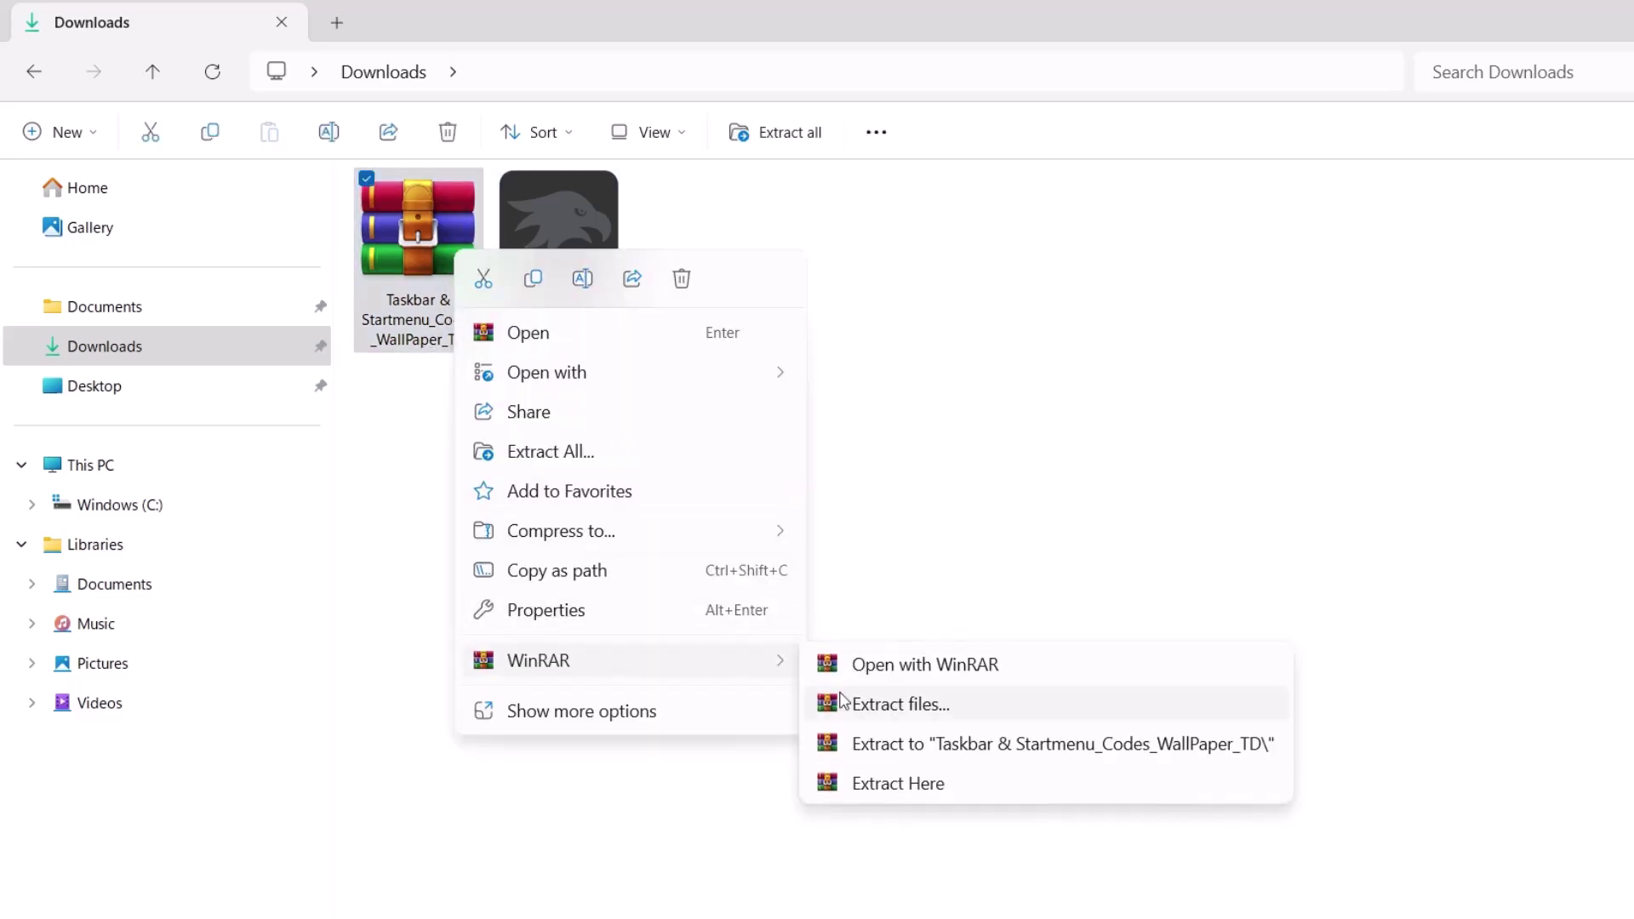
left_click(868, 784)
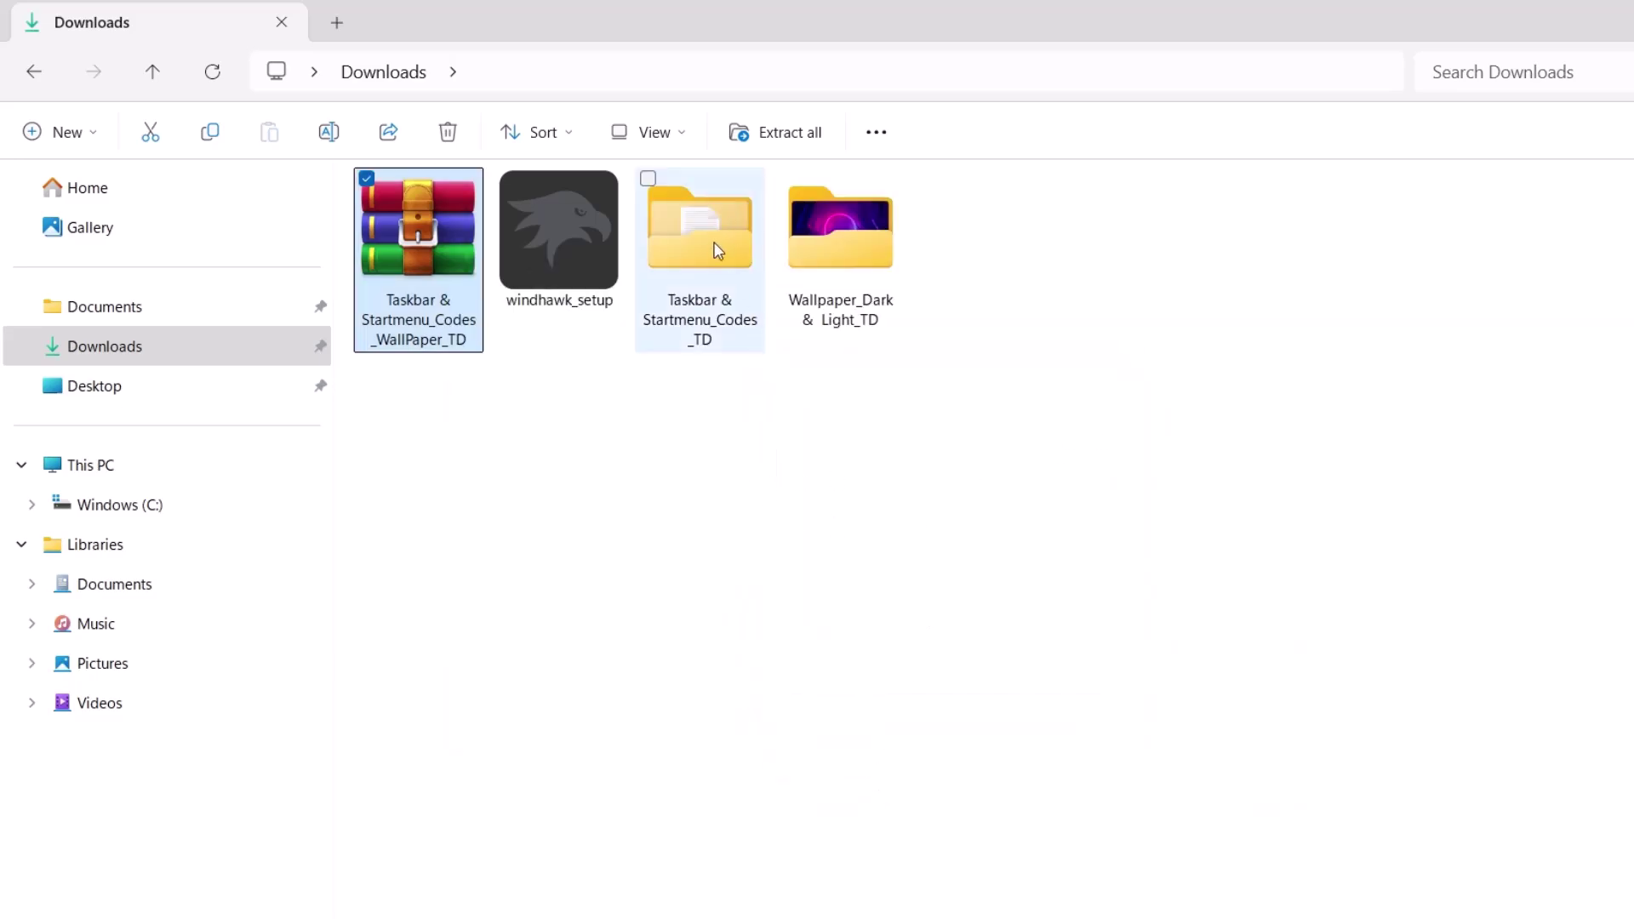
Step: Open the Start Menu Styler text file from the "Taskbar & Startmenu_Codes_TD" folder and copy its entire code
double_click(701, 231)
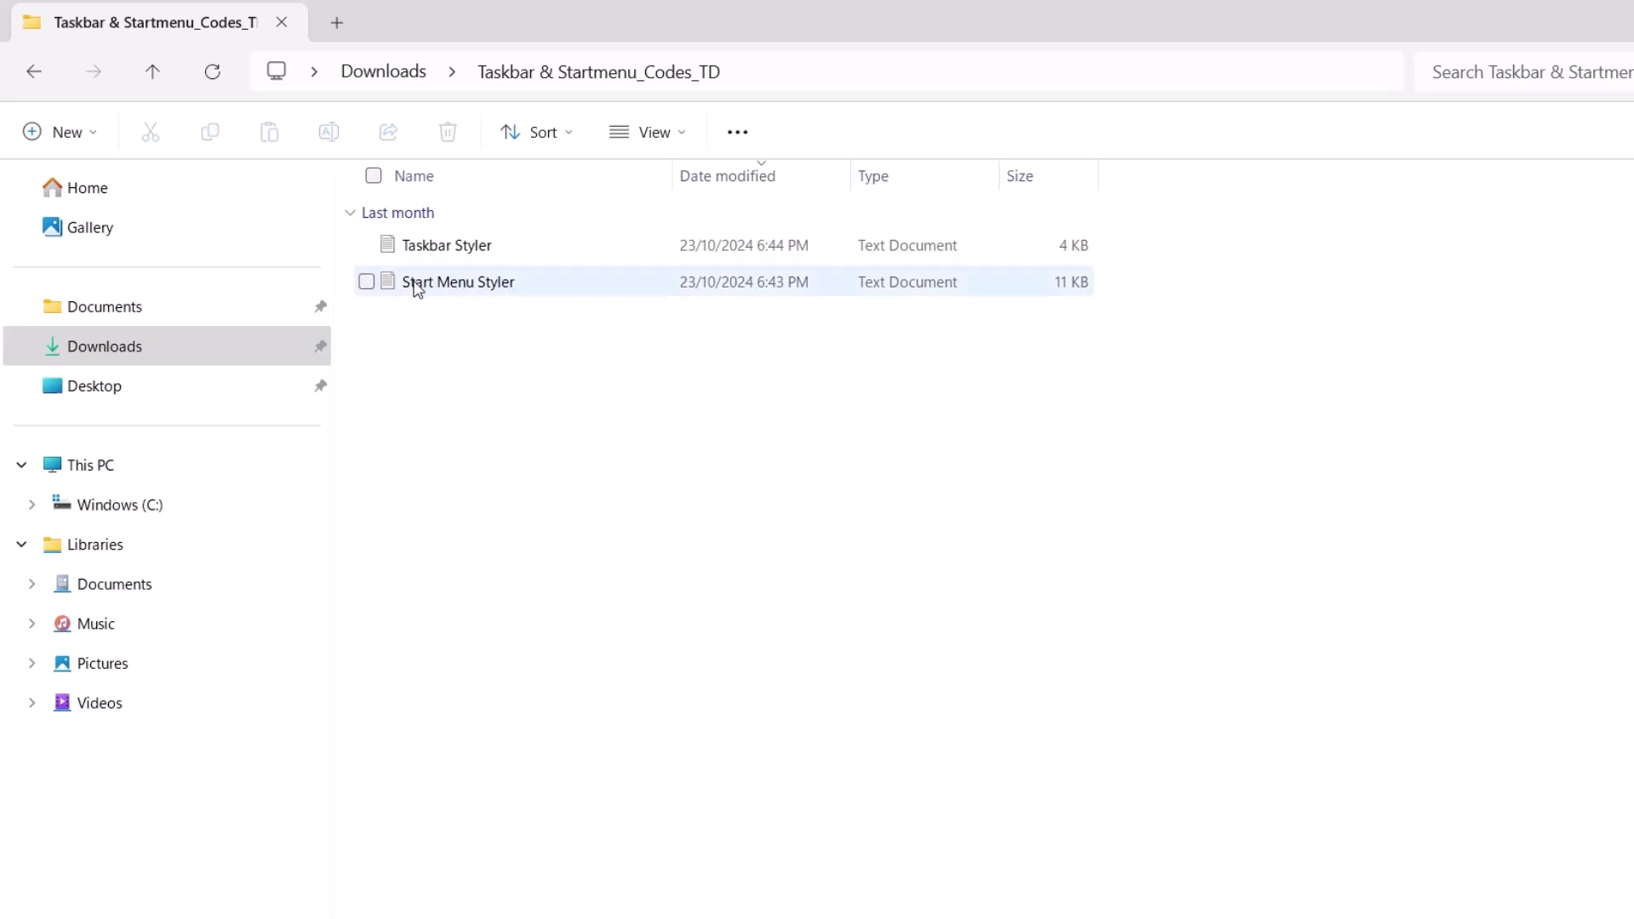
double_click(444, 288)
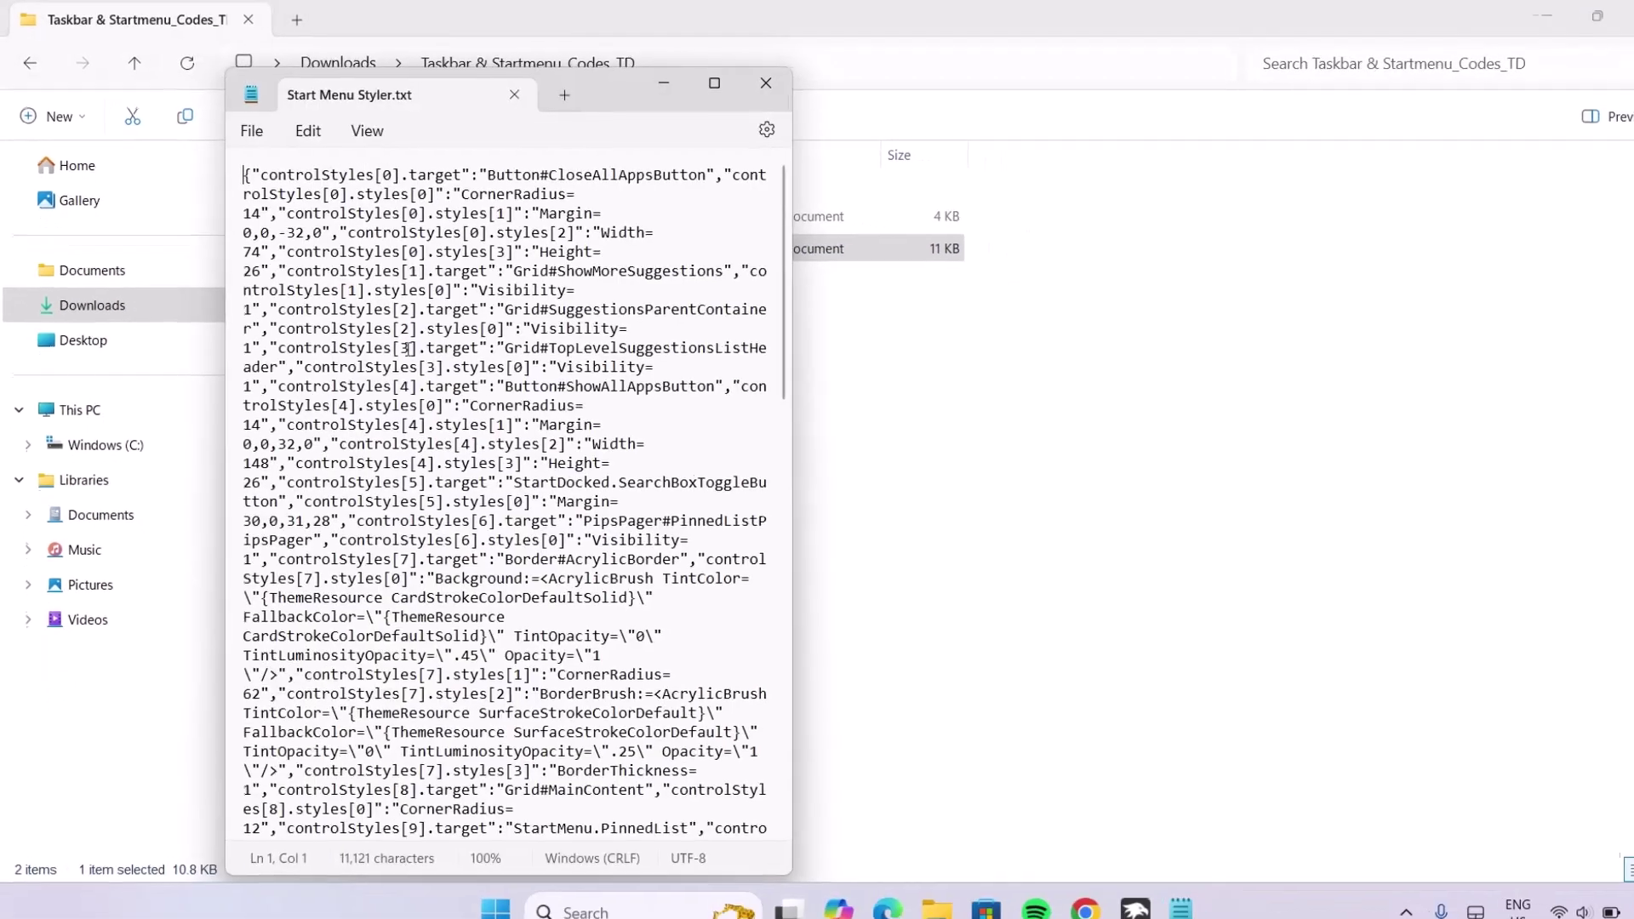
left_click_drag(240, 169, 754, 845)
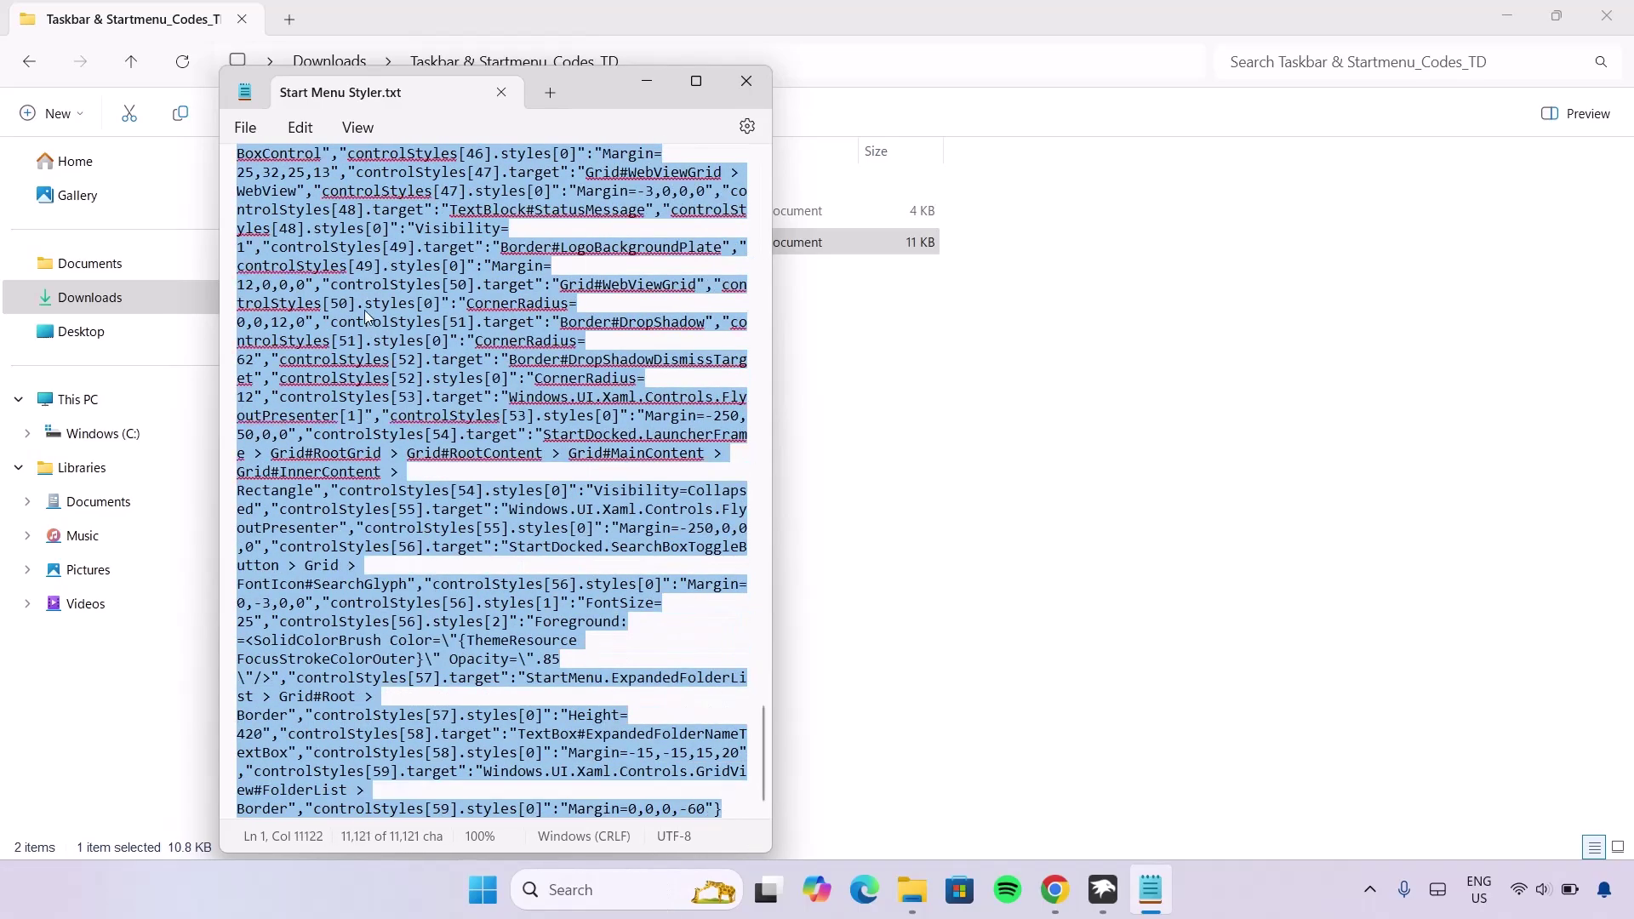
right_click(368, 312)
left_click(426, 425)
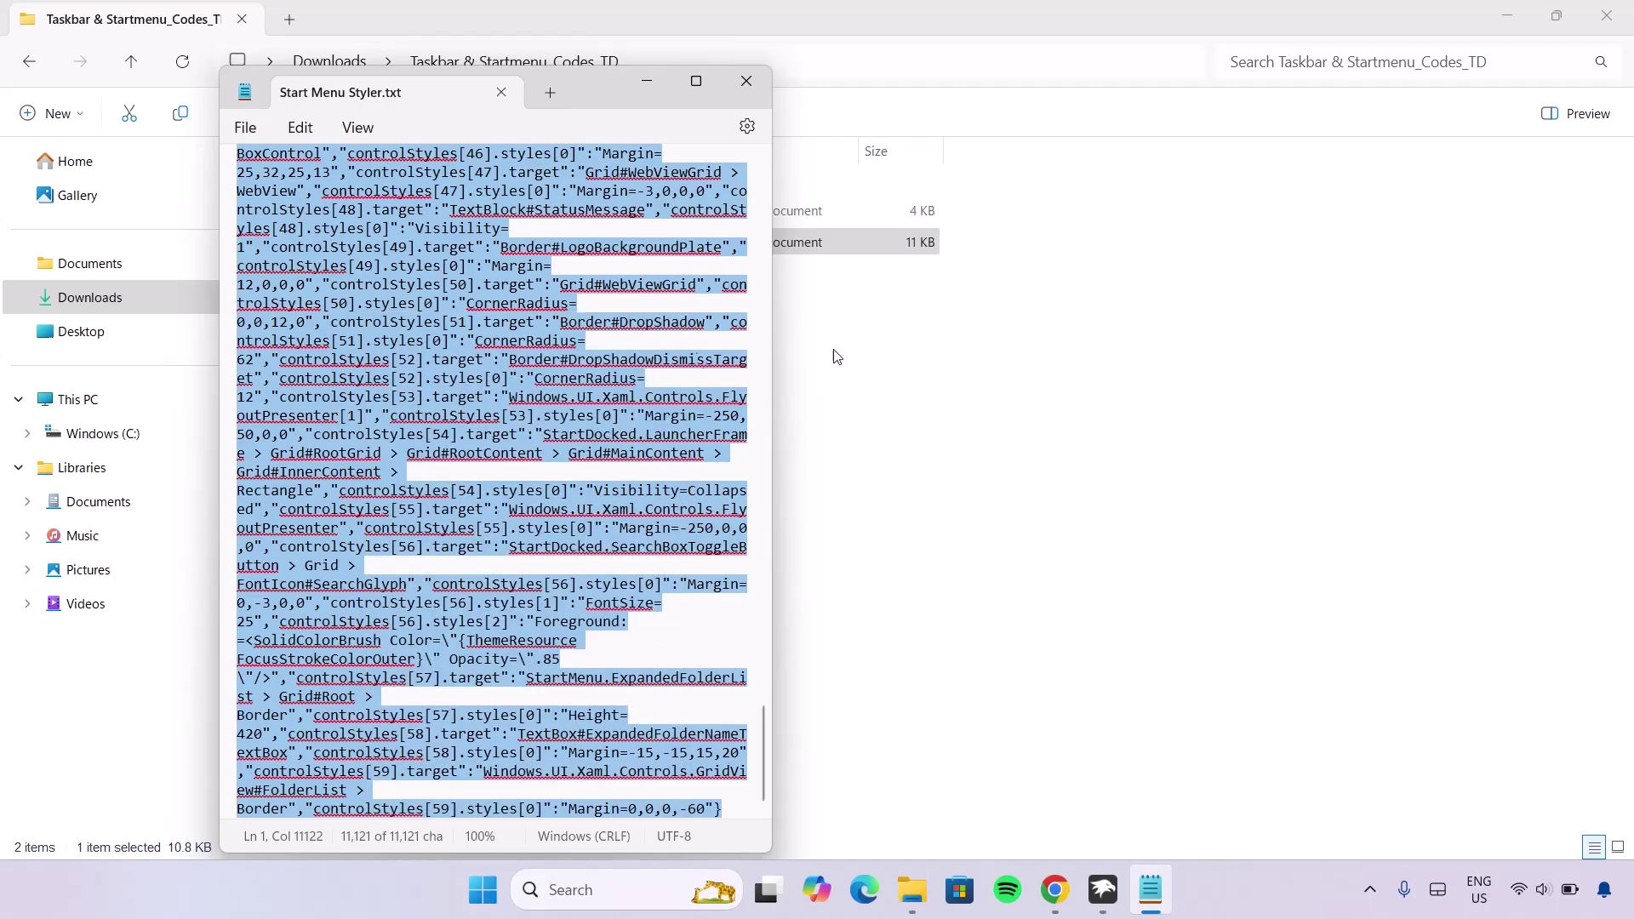
Step: Return to Windhawk and paste the copied code into the Start Menu Styler's empty mod settings
left_click(651, 84)
left_click(1507, 16)
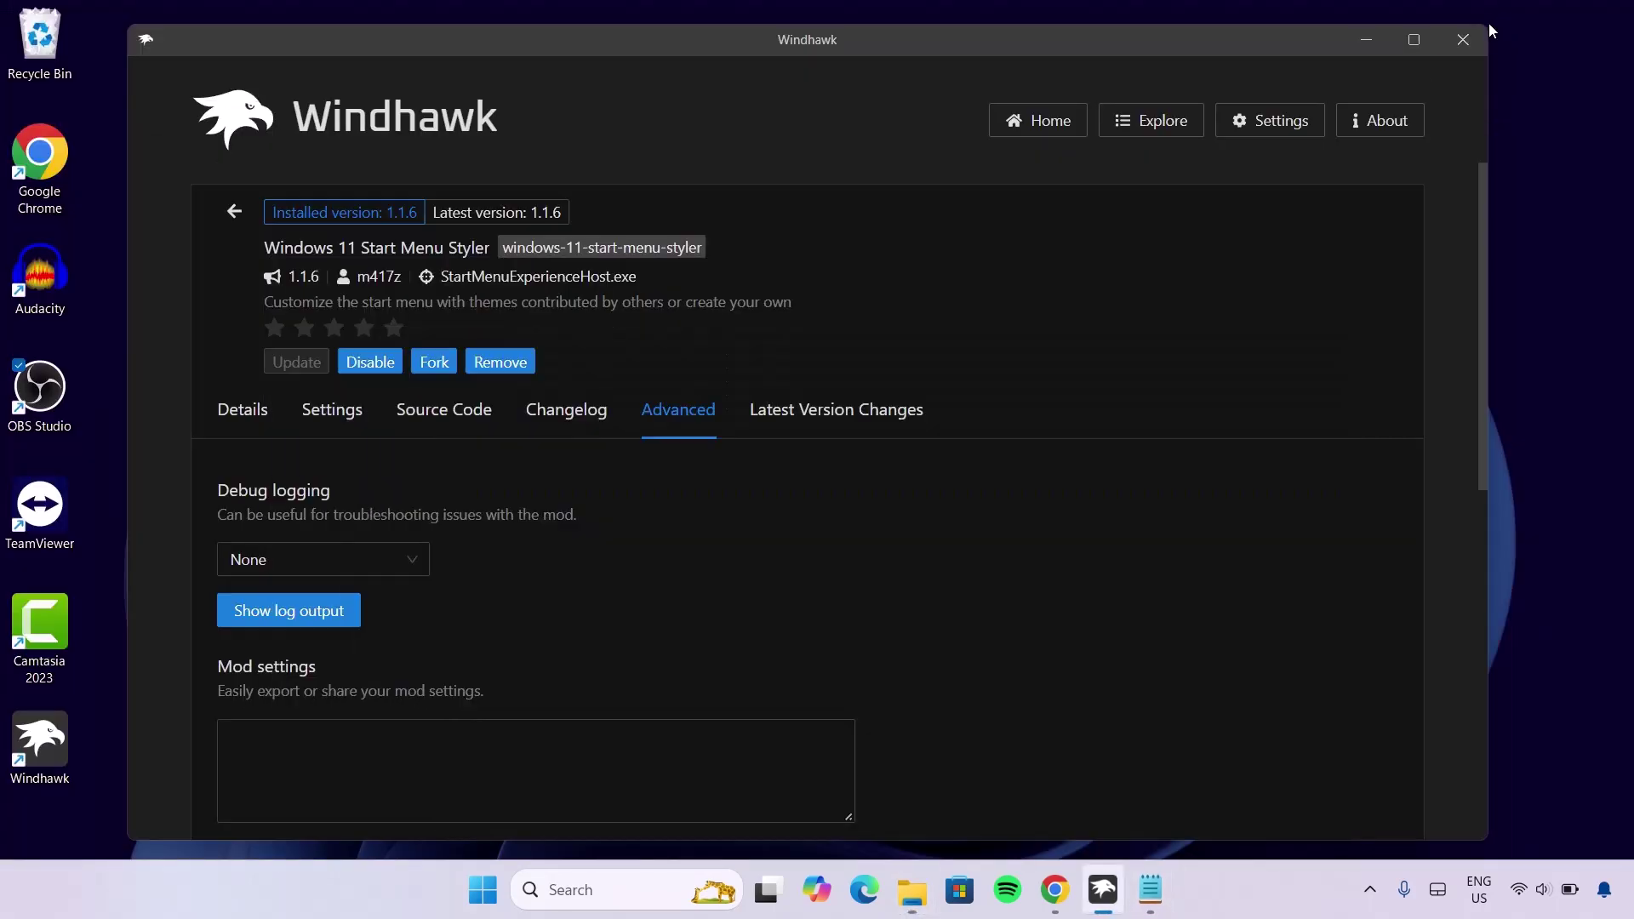
right_click(259, 744)
left_click(271, 678)
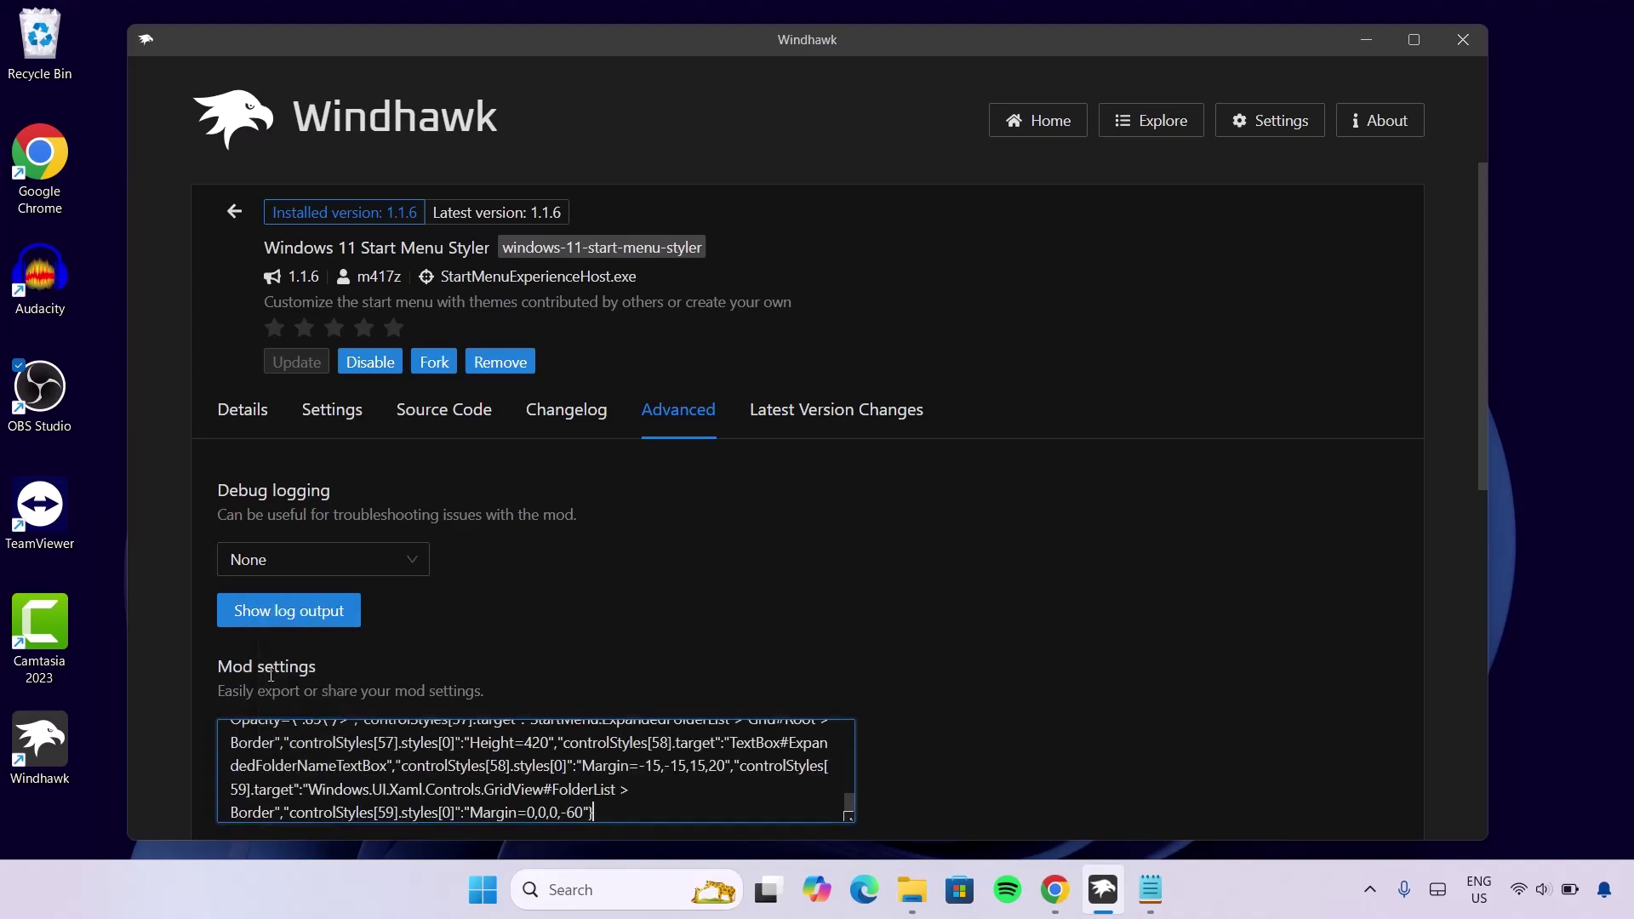
Step: Save the pasted Start Menu Styler mod settings and open the Start menu to view the new style
scroll(1179, 650, "down", 3)
left_click(347, 552)
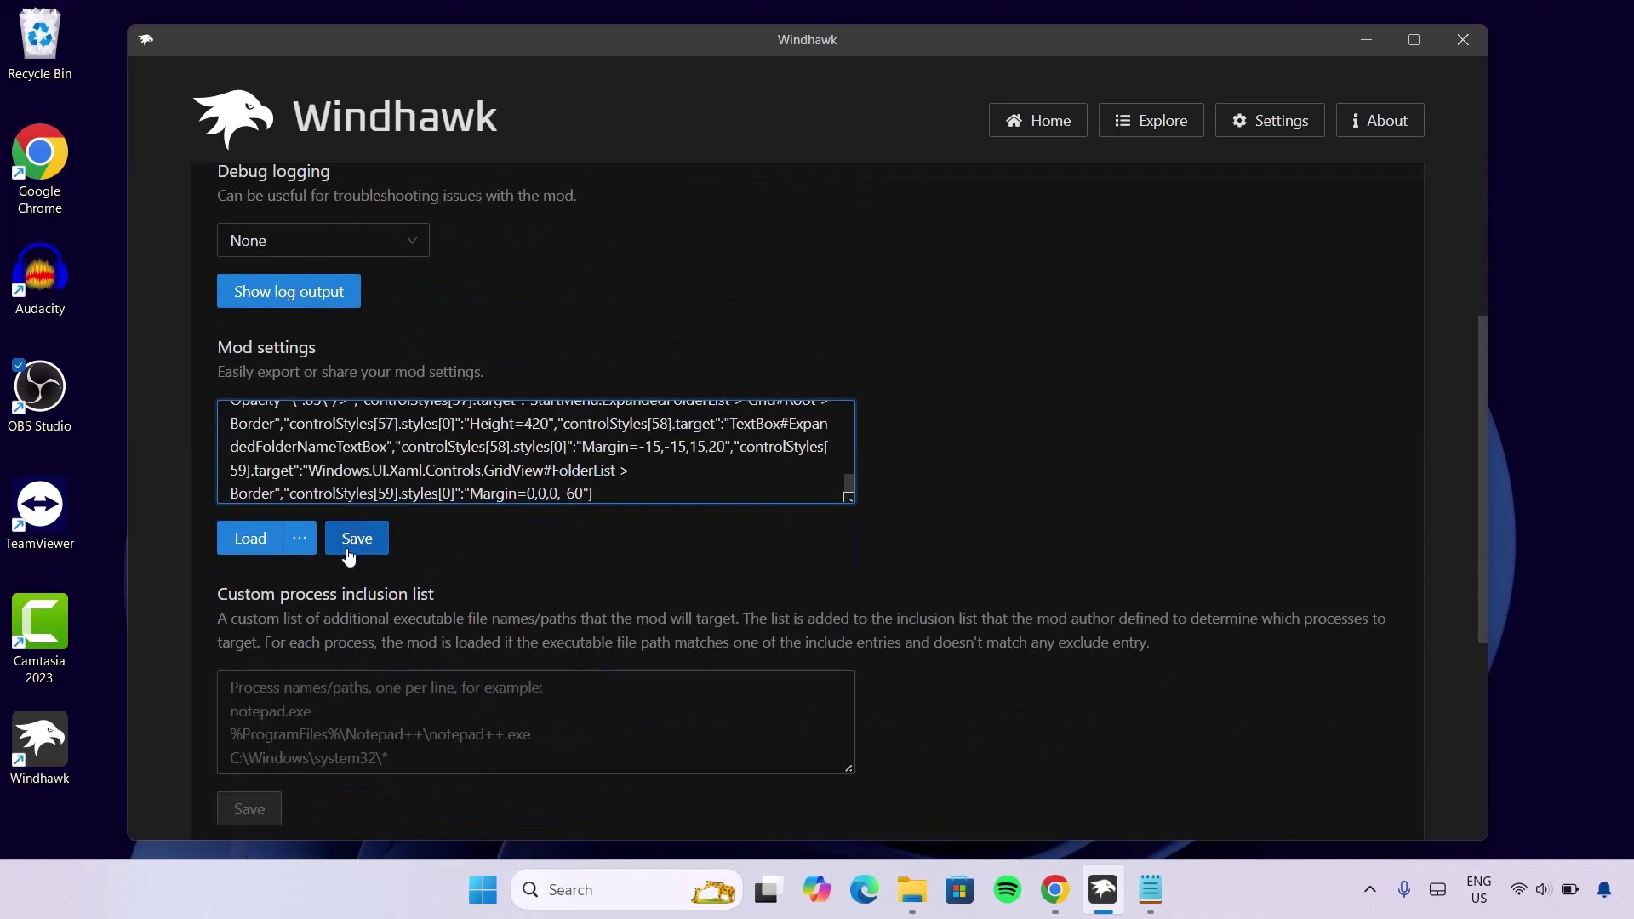
left_click(356, 545)
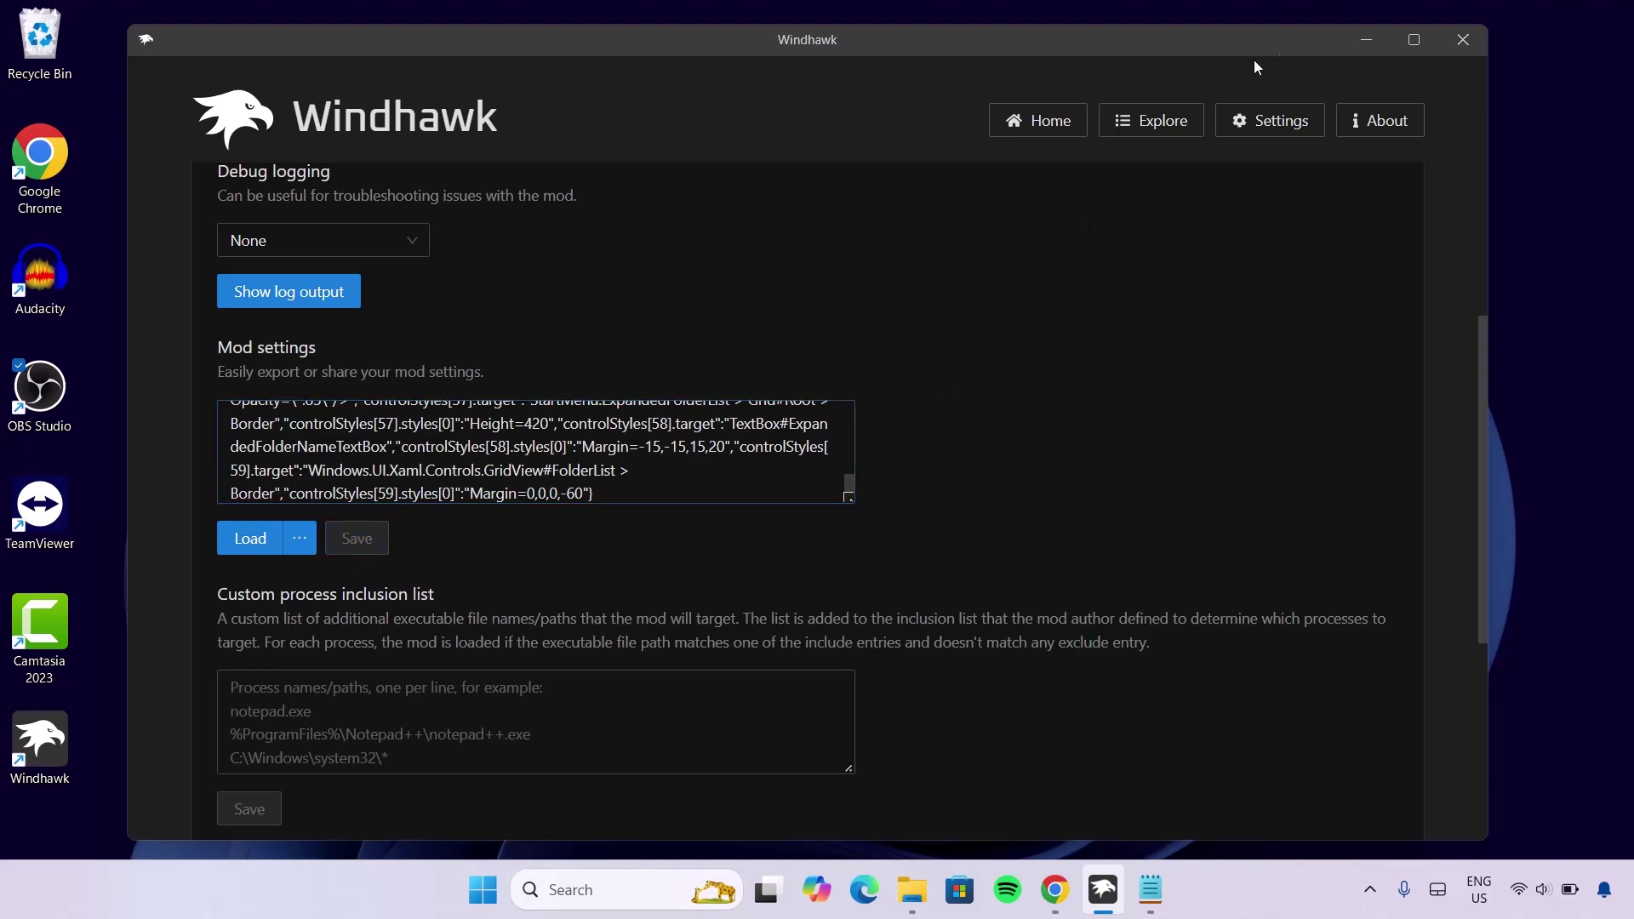
left_click(1364, 40)
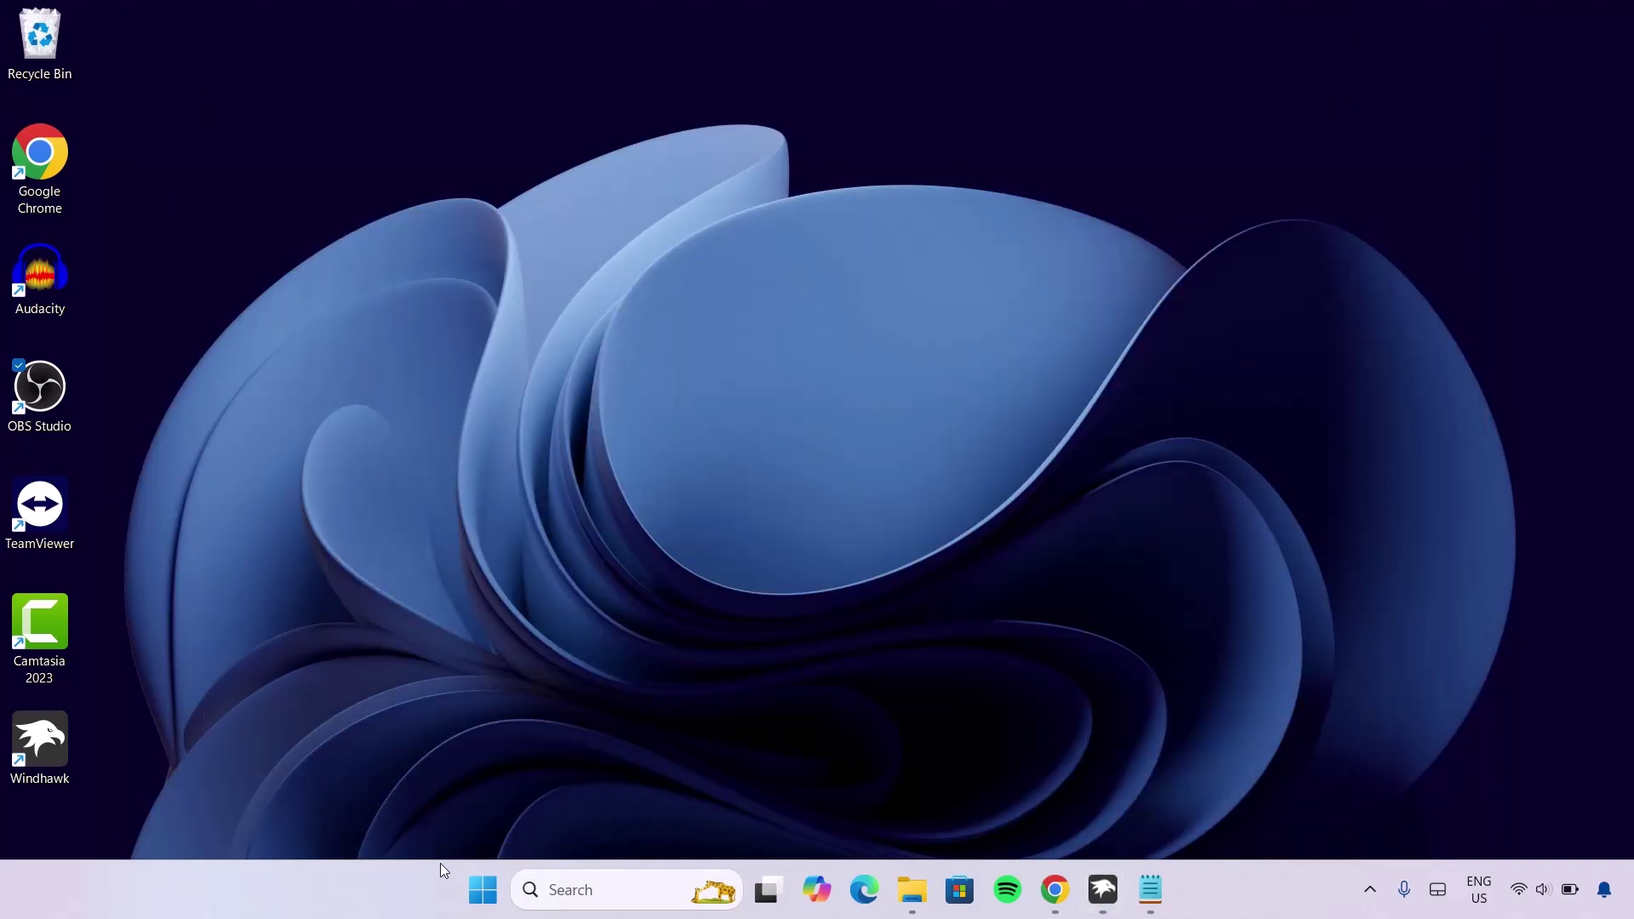
left_click(478, 888)
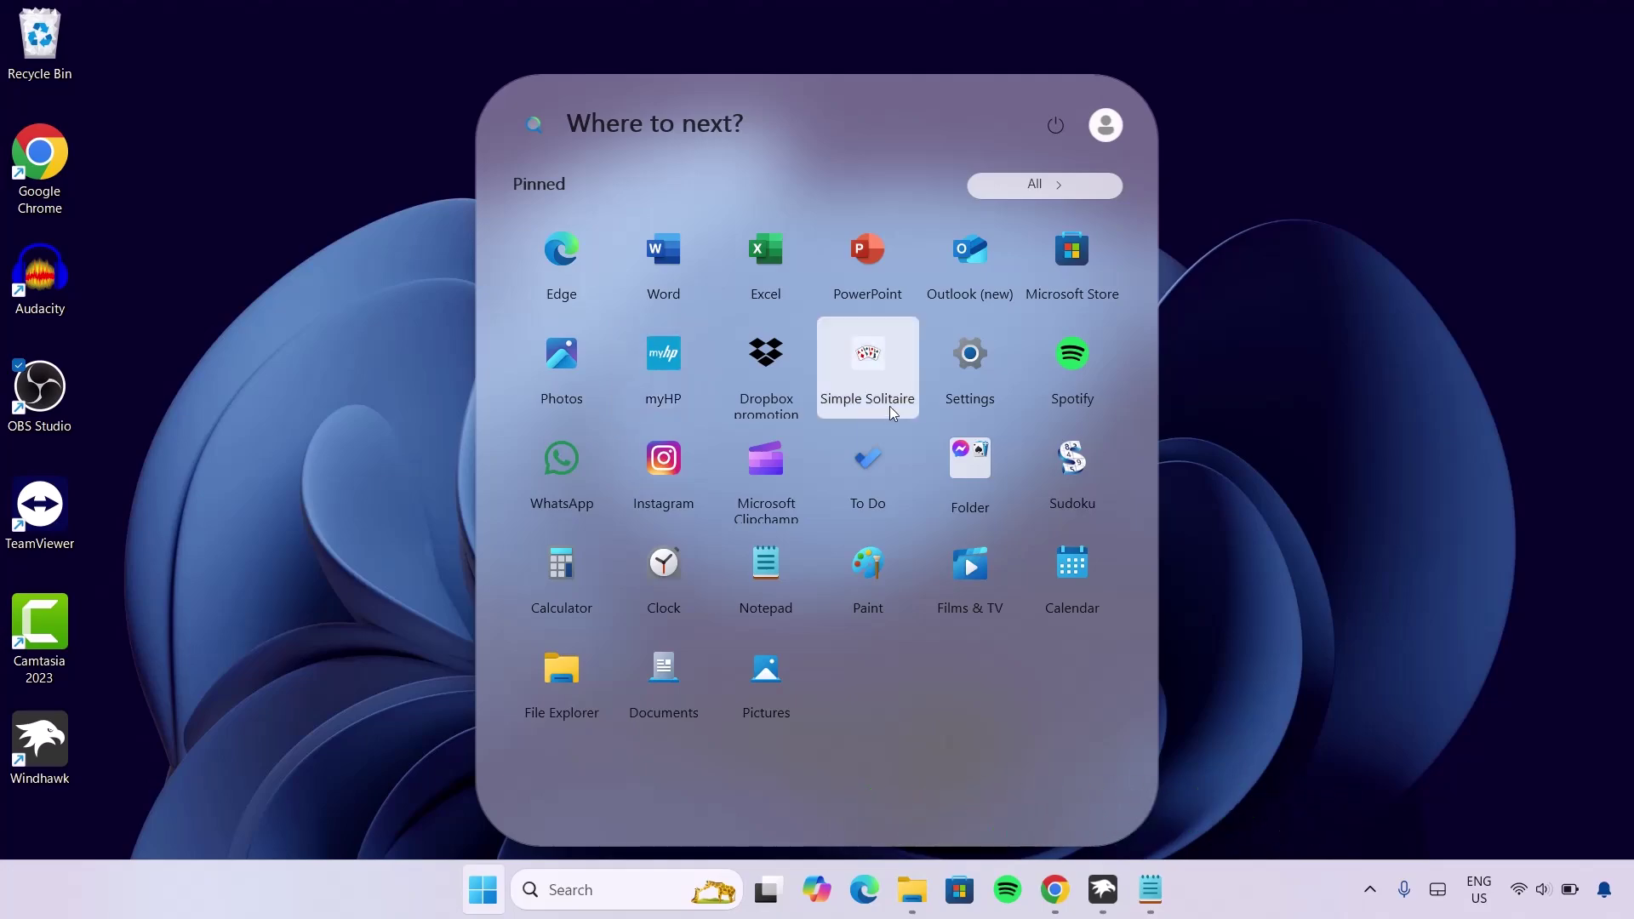
Step: Return to Windhawk and install the Windows 11 Taskbar Styler mod, accepting the risk prompt
left_click(1103, 890)
scroll(1171, 341, "up", 4)
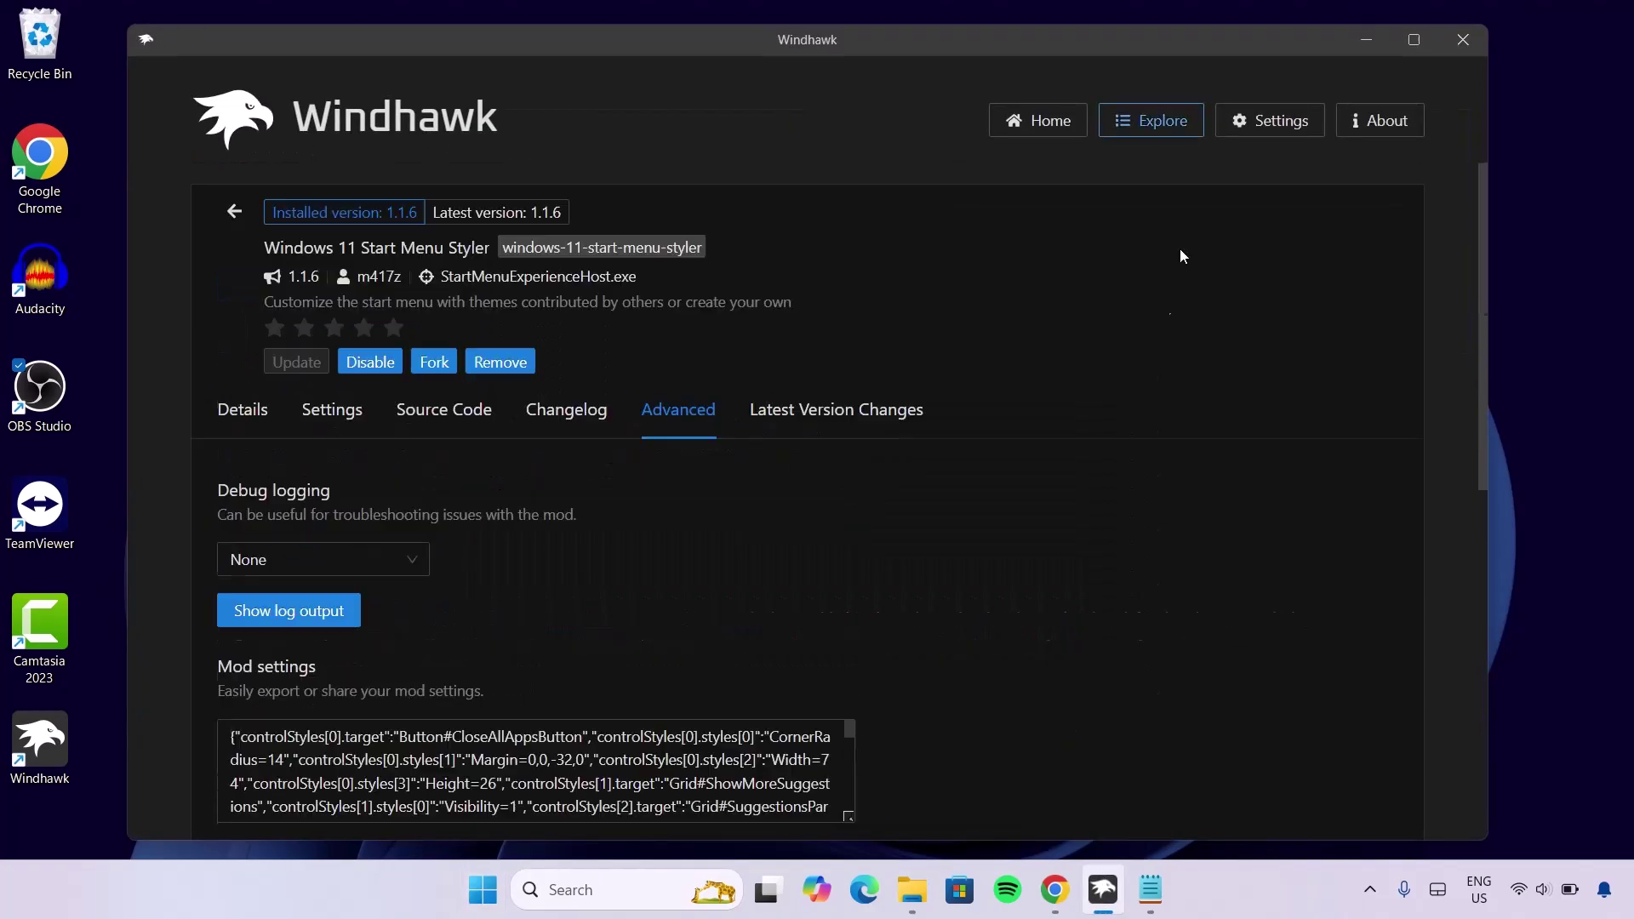
left_click(1162, 135)
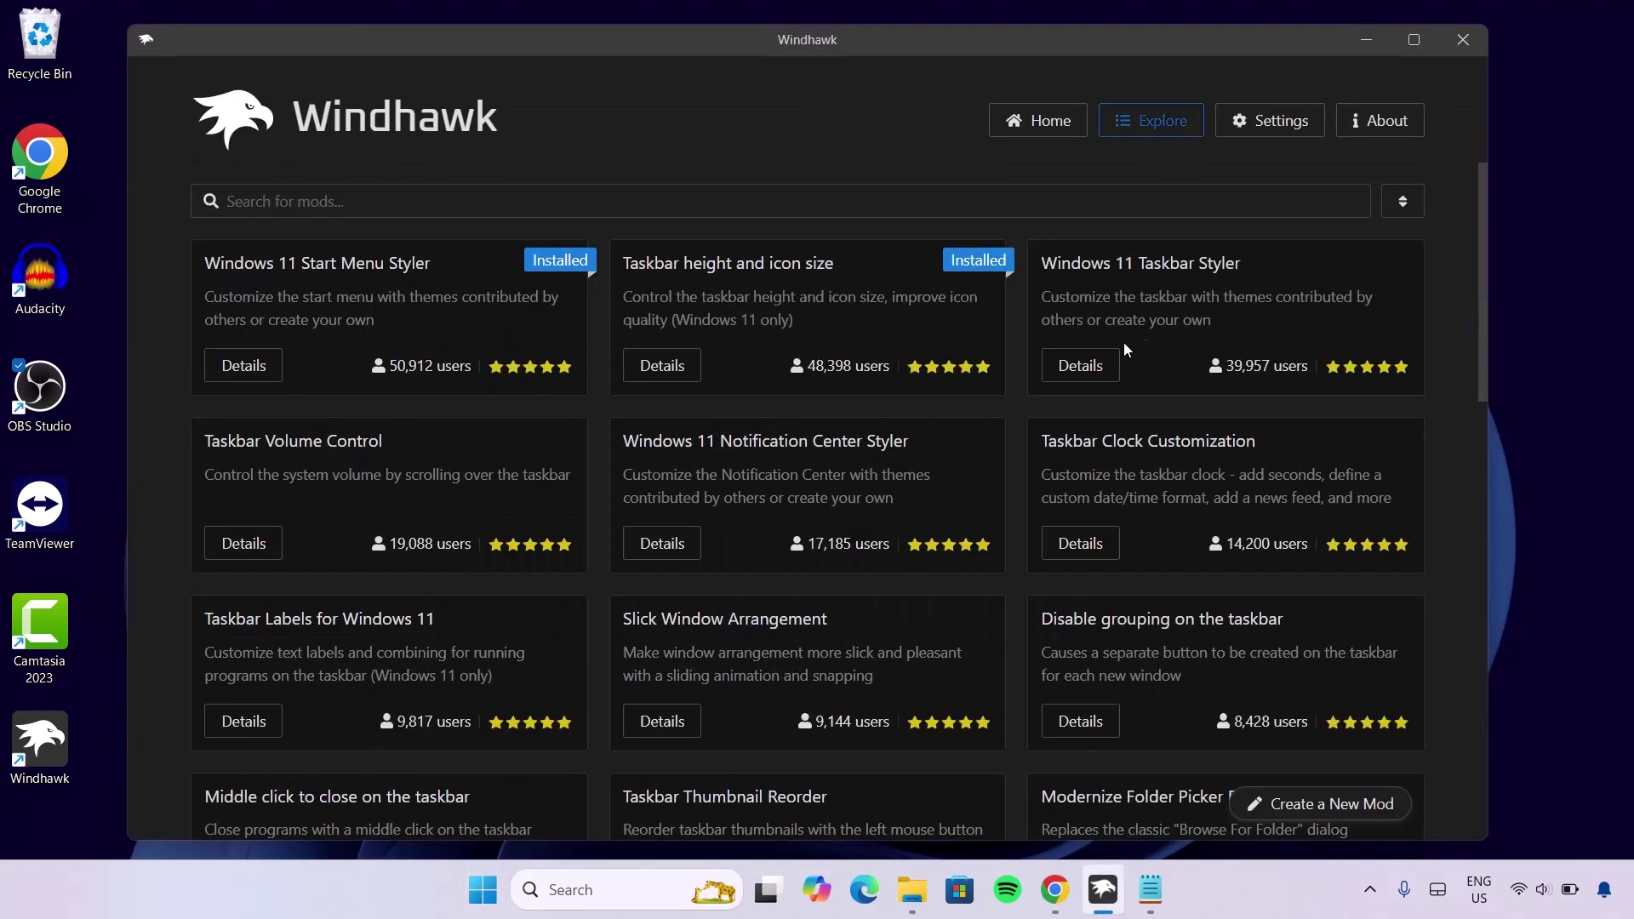
left_click(1064, 366)
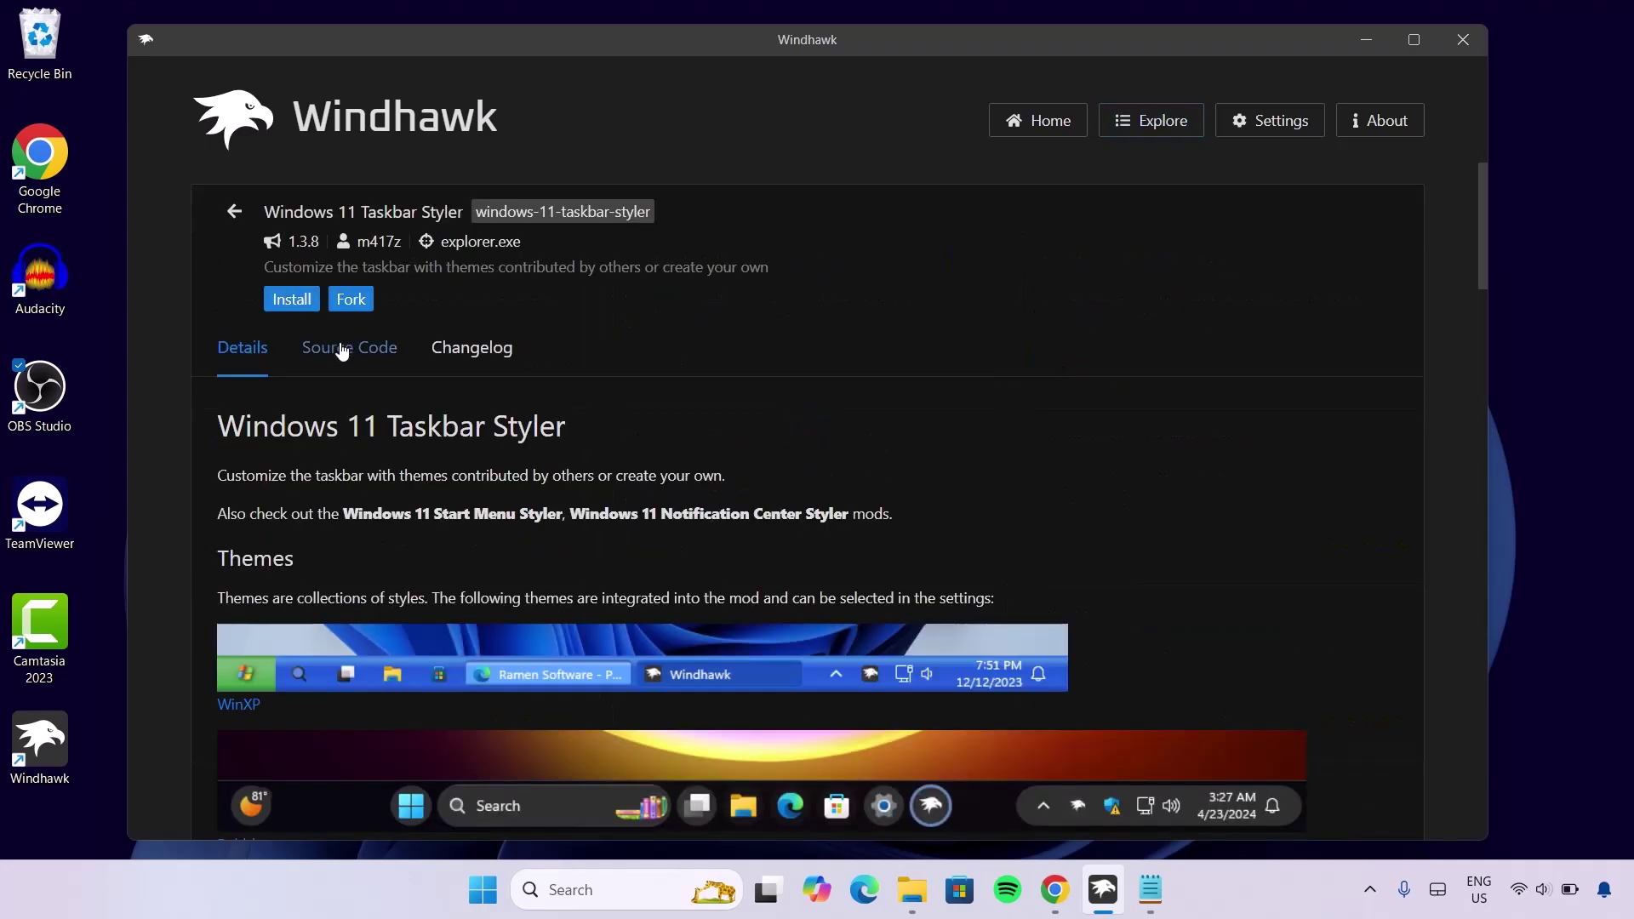
left_click(291, 299)
left_click(976, 629)
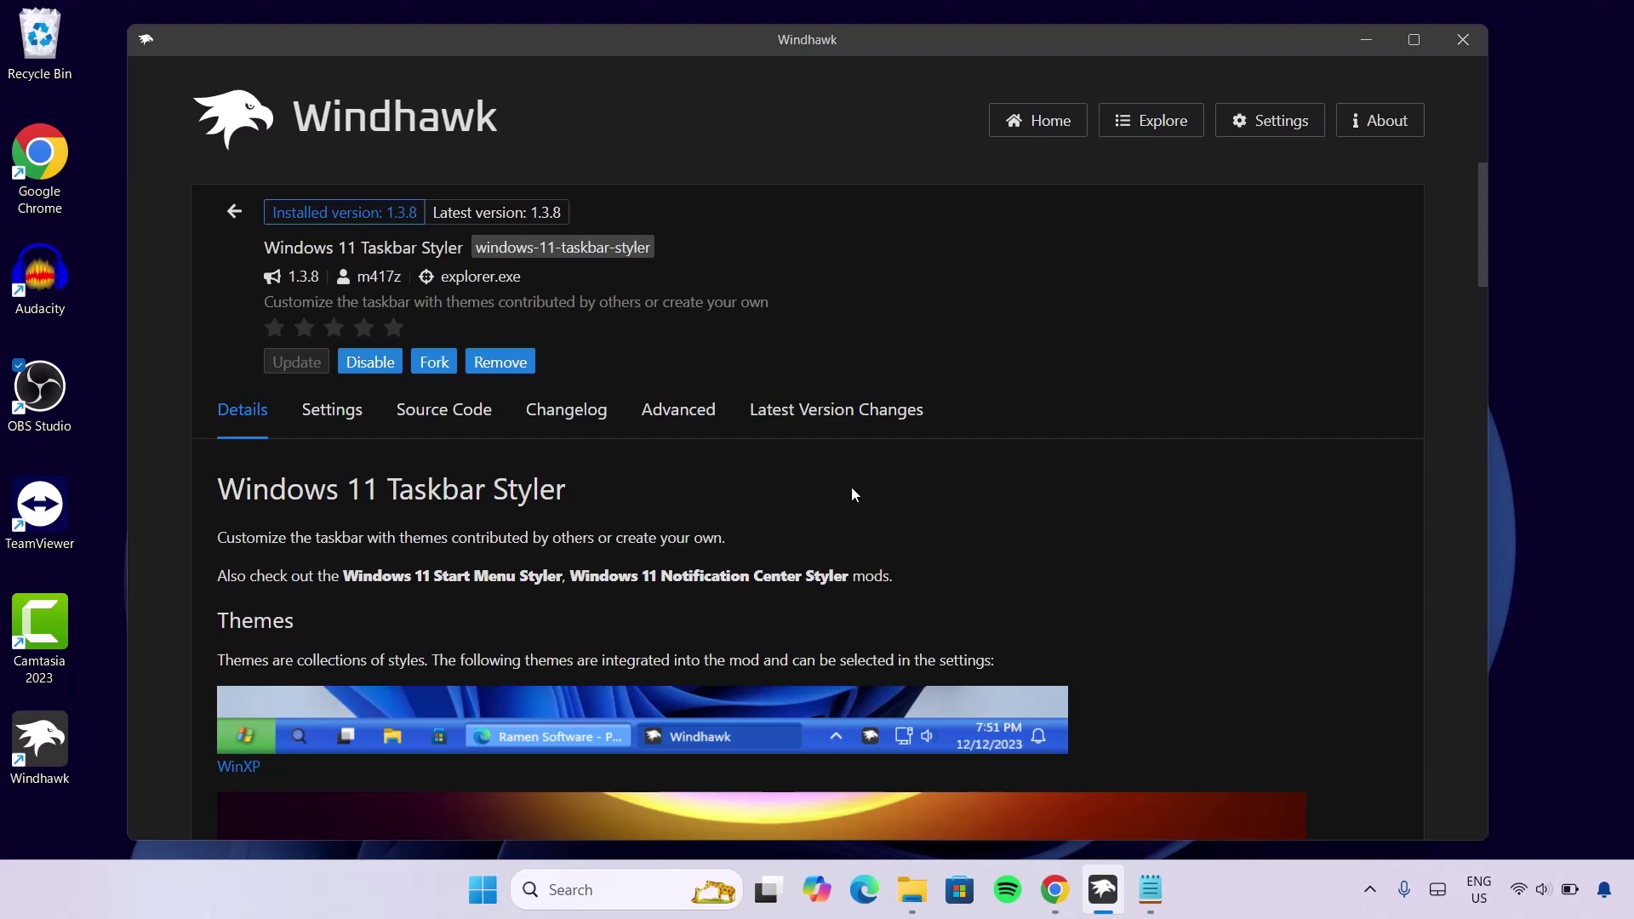
Step: Clear the default mod settings code in the advanced options of the Windows 11 Taskbar Styler
left_click(666, 414)
left_click(276, 748)
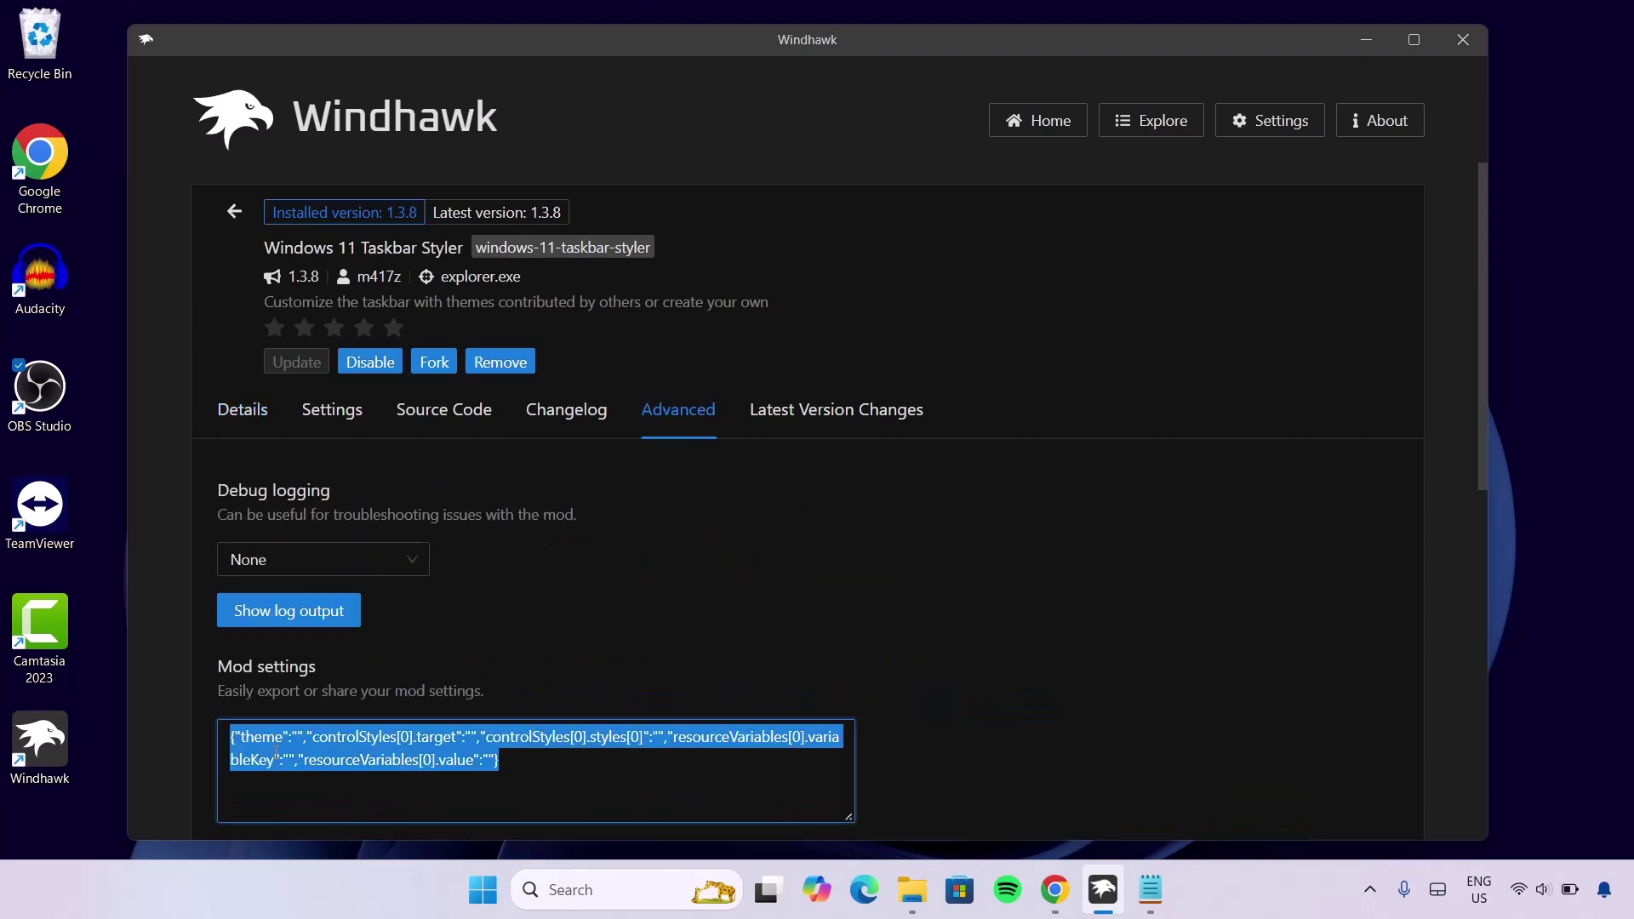
key("BackSpace")
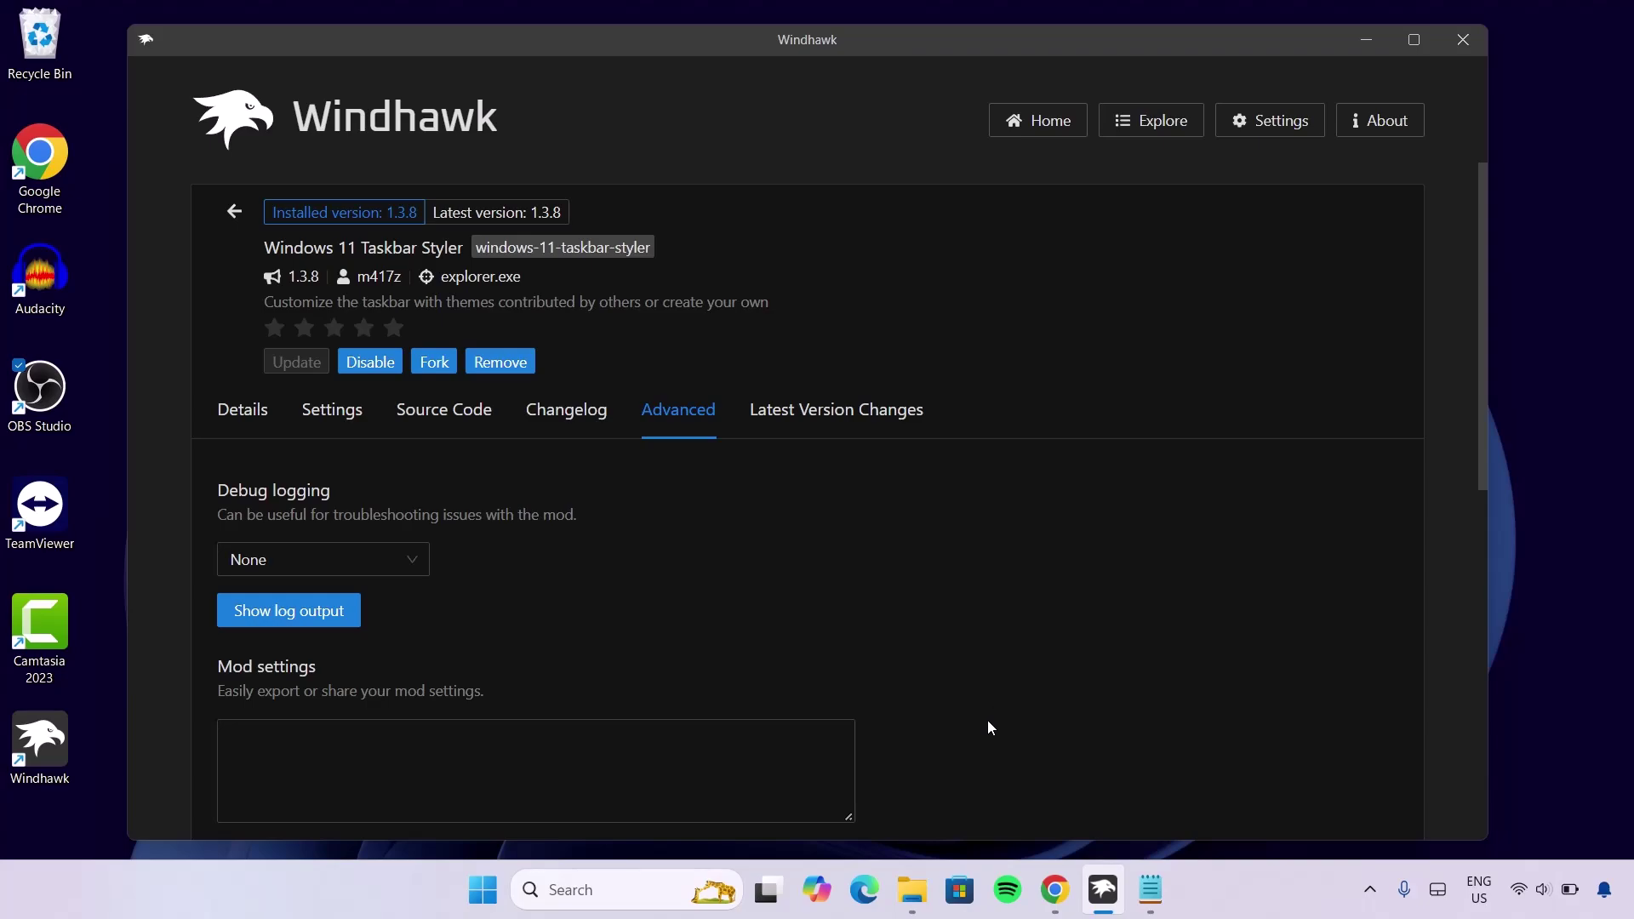
Step: Open the Taskbar Styler text file from the "Taskbar & Startmenu_Codes_TD" folder, copy its entire code and minimize both windows
left_click(911, 889)
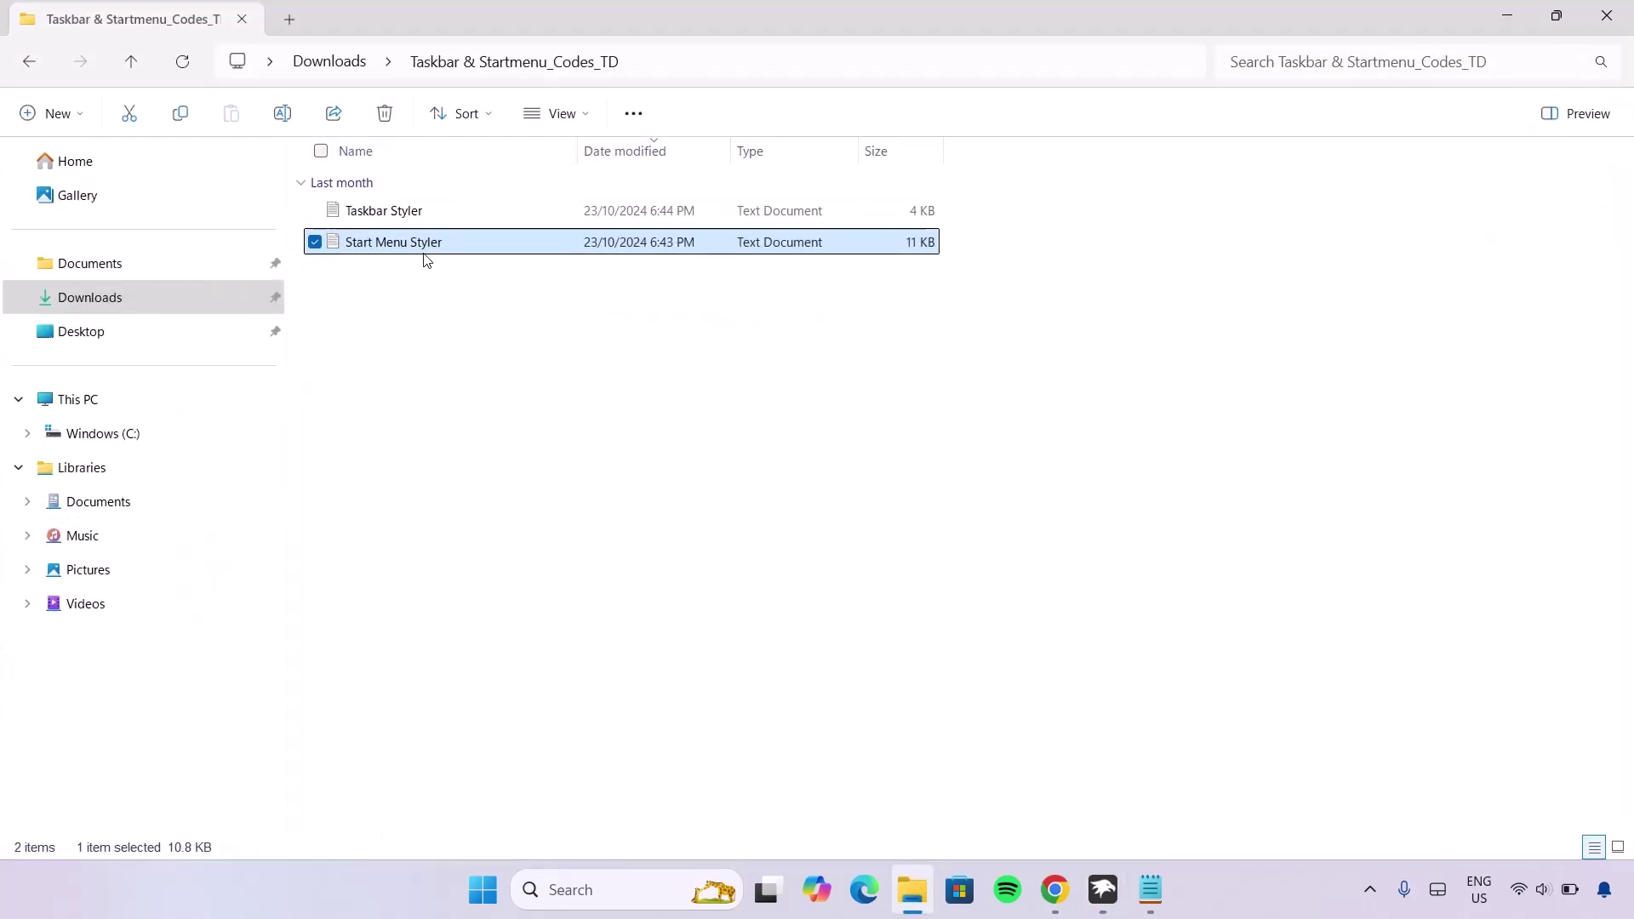
double_click(391, 212)
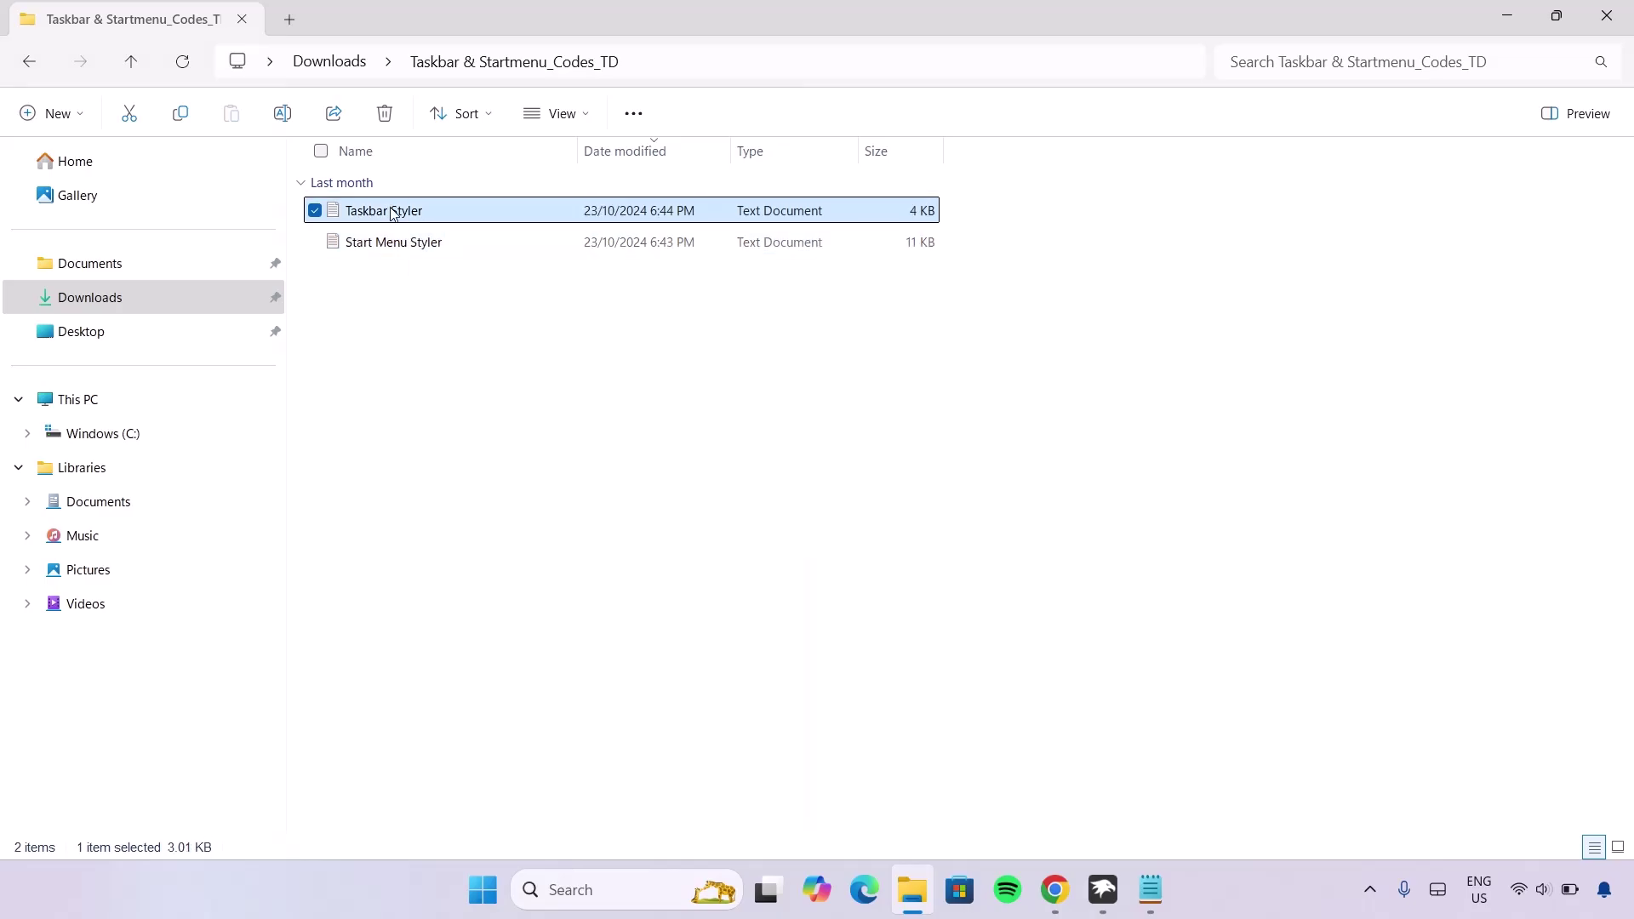
left_click_drag(292, 171, 725, 858)
right_click(439, 291)
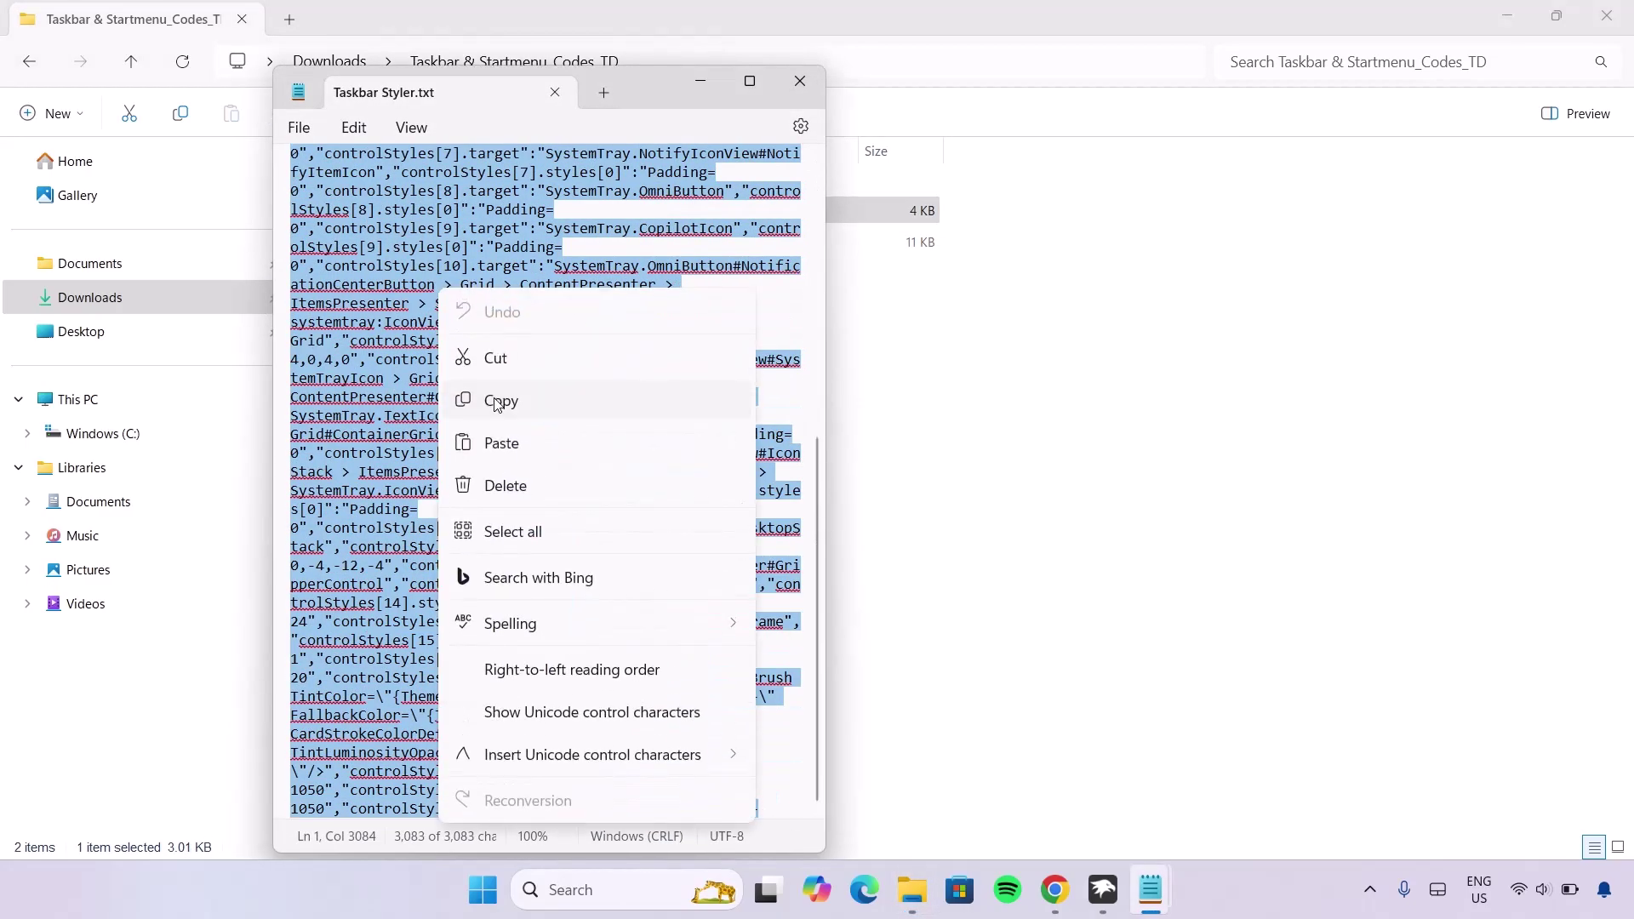
left_click(630, 399)
left_click(700, 81)
left_click(1510, 17)
Step: Paste the copied code into the Taskbar Styler's empty mod settings, save it and minimize Windhawk
scroll(1262, 575, "down", 1)
right_click(256, 672)
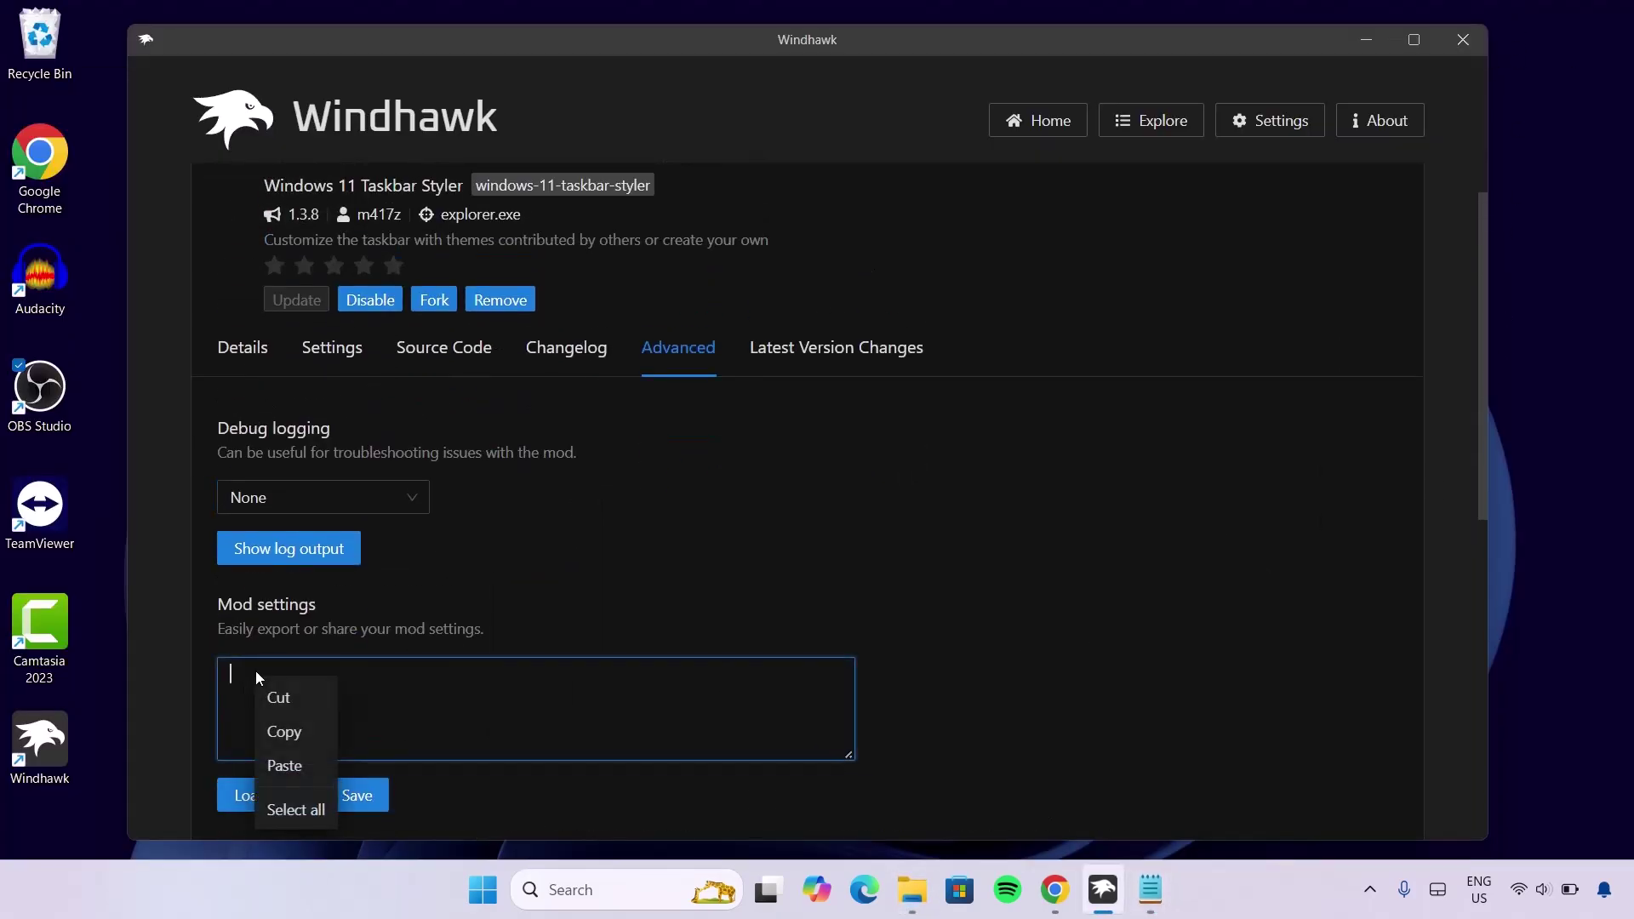
left_click(288, 764)
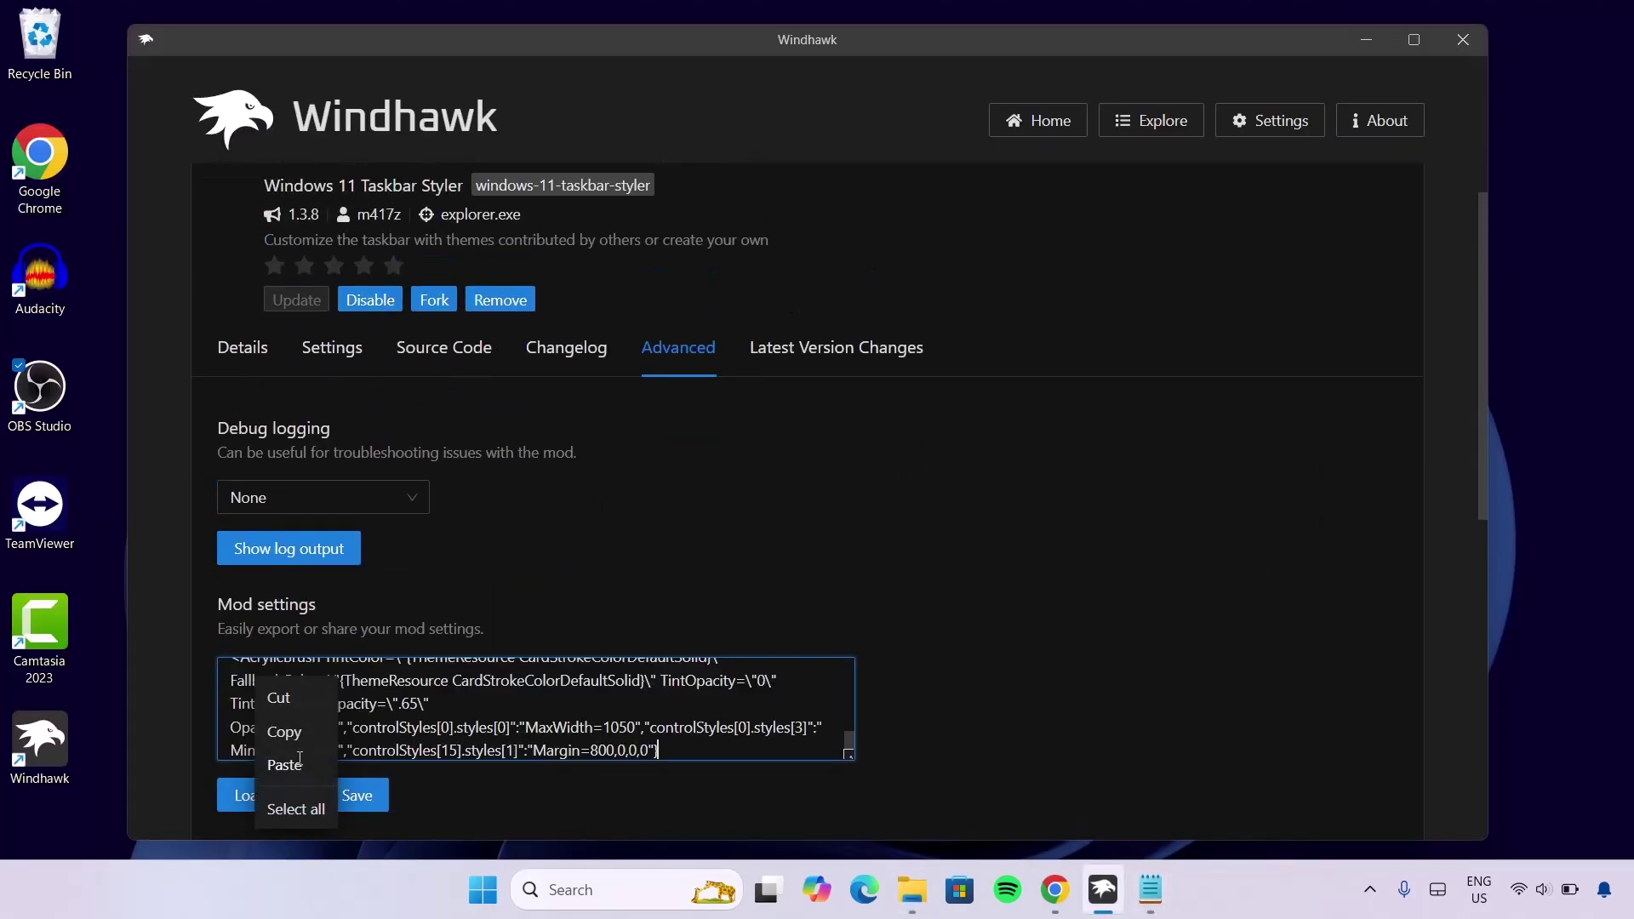
left_click(355, 800)
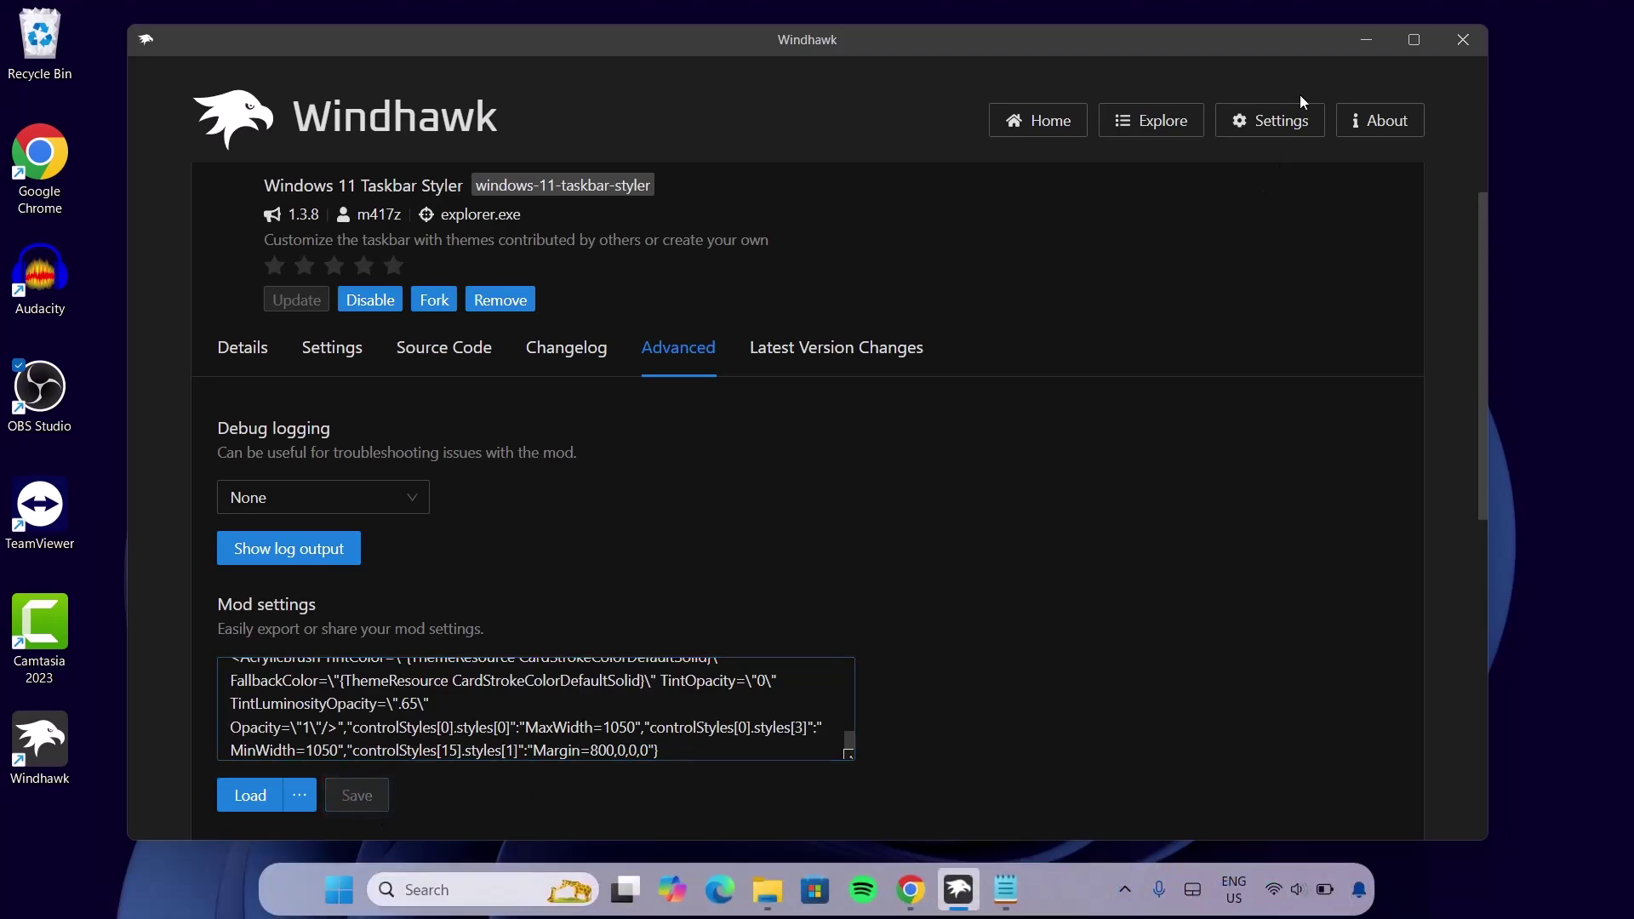
left_click(1360, 41)
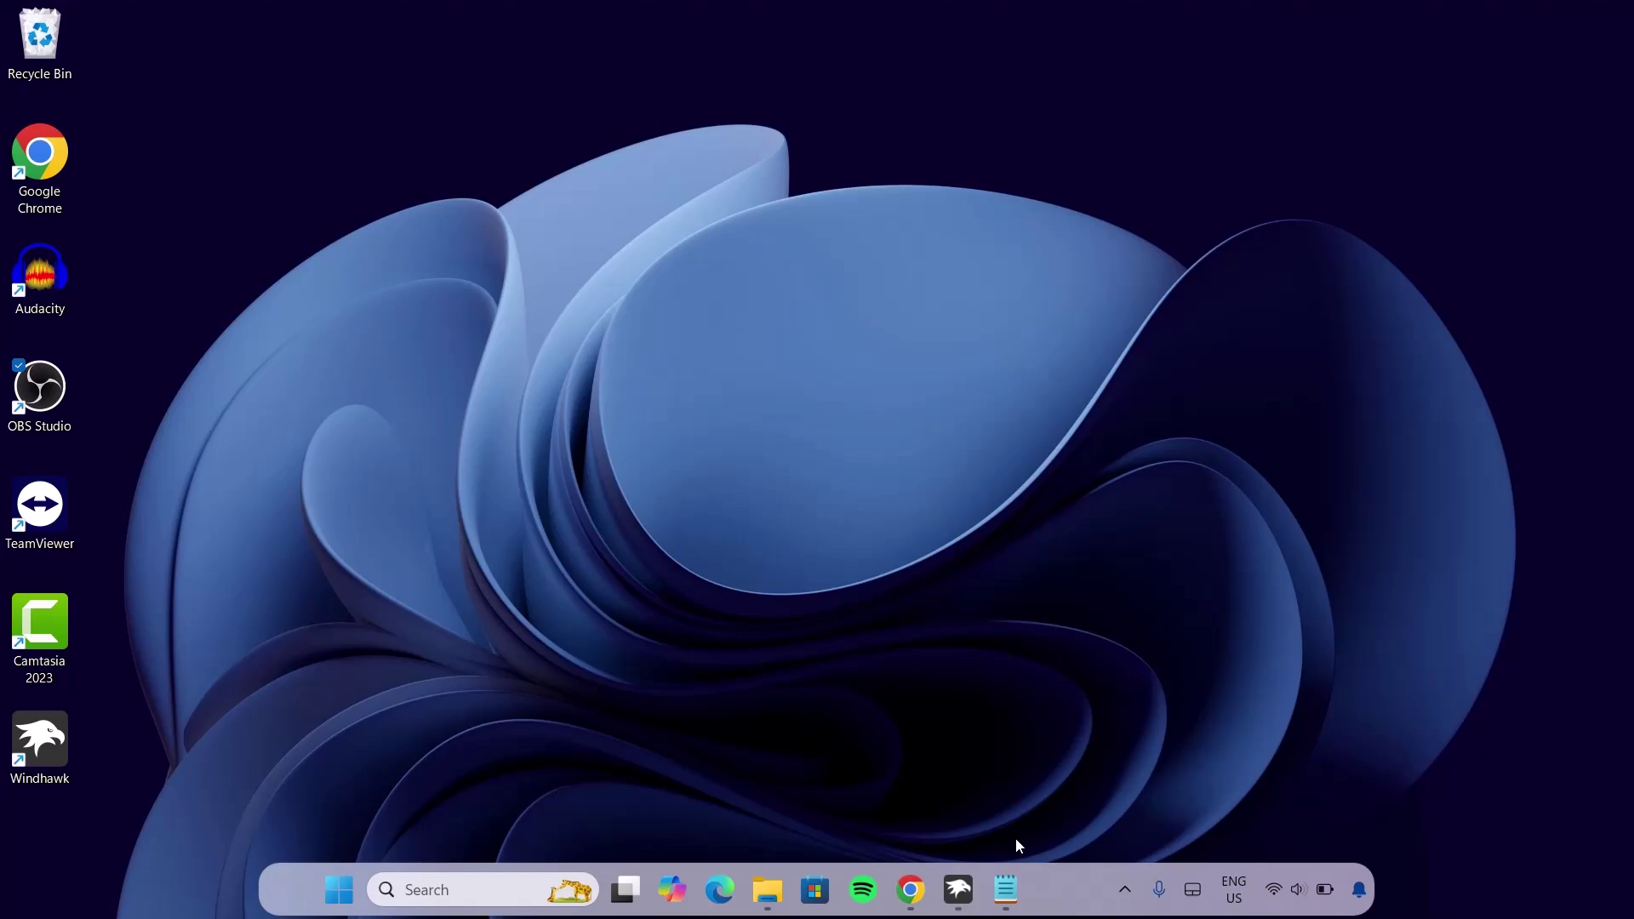
Step: Set the taskbar's Search item to "Search icon only" in the taskbar settings and close Settings
right_click(1062, 887)
left_click(1123, 842)
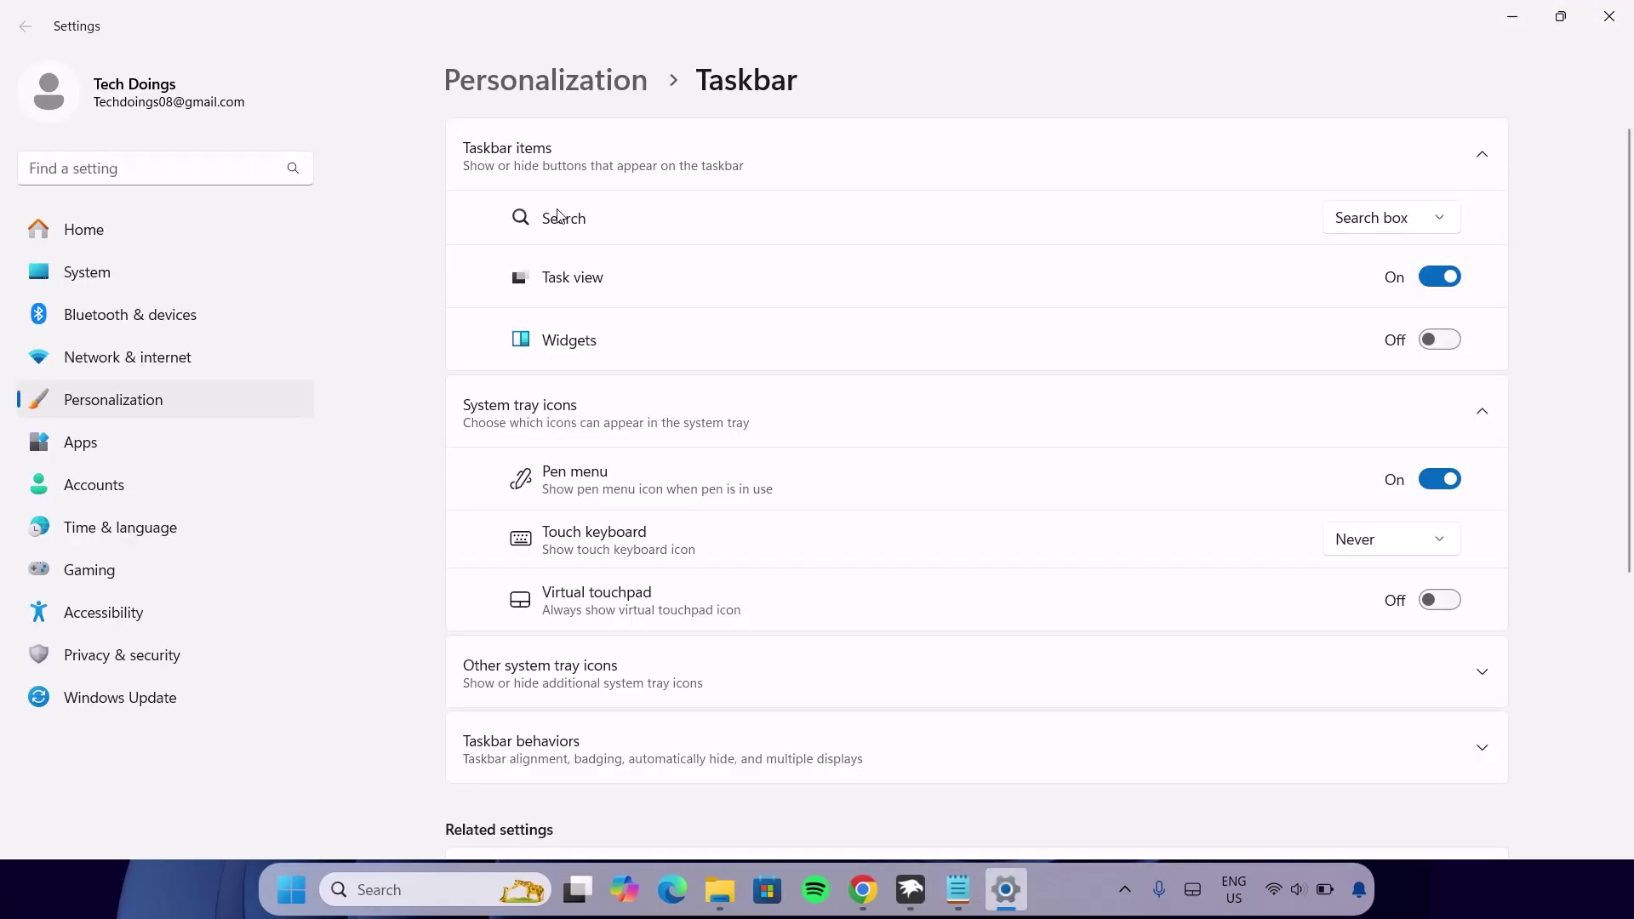
left_click(1436, 219)
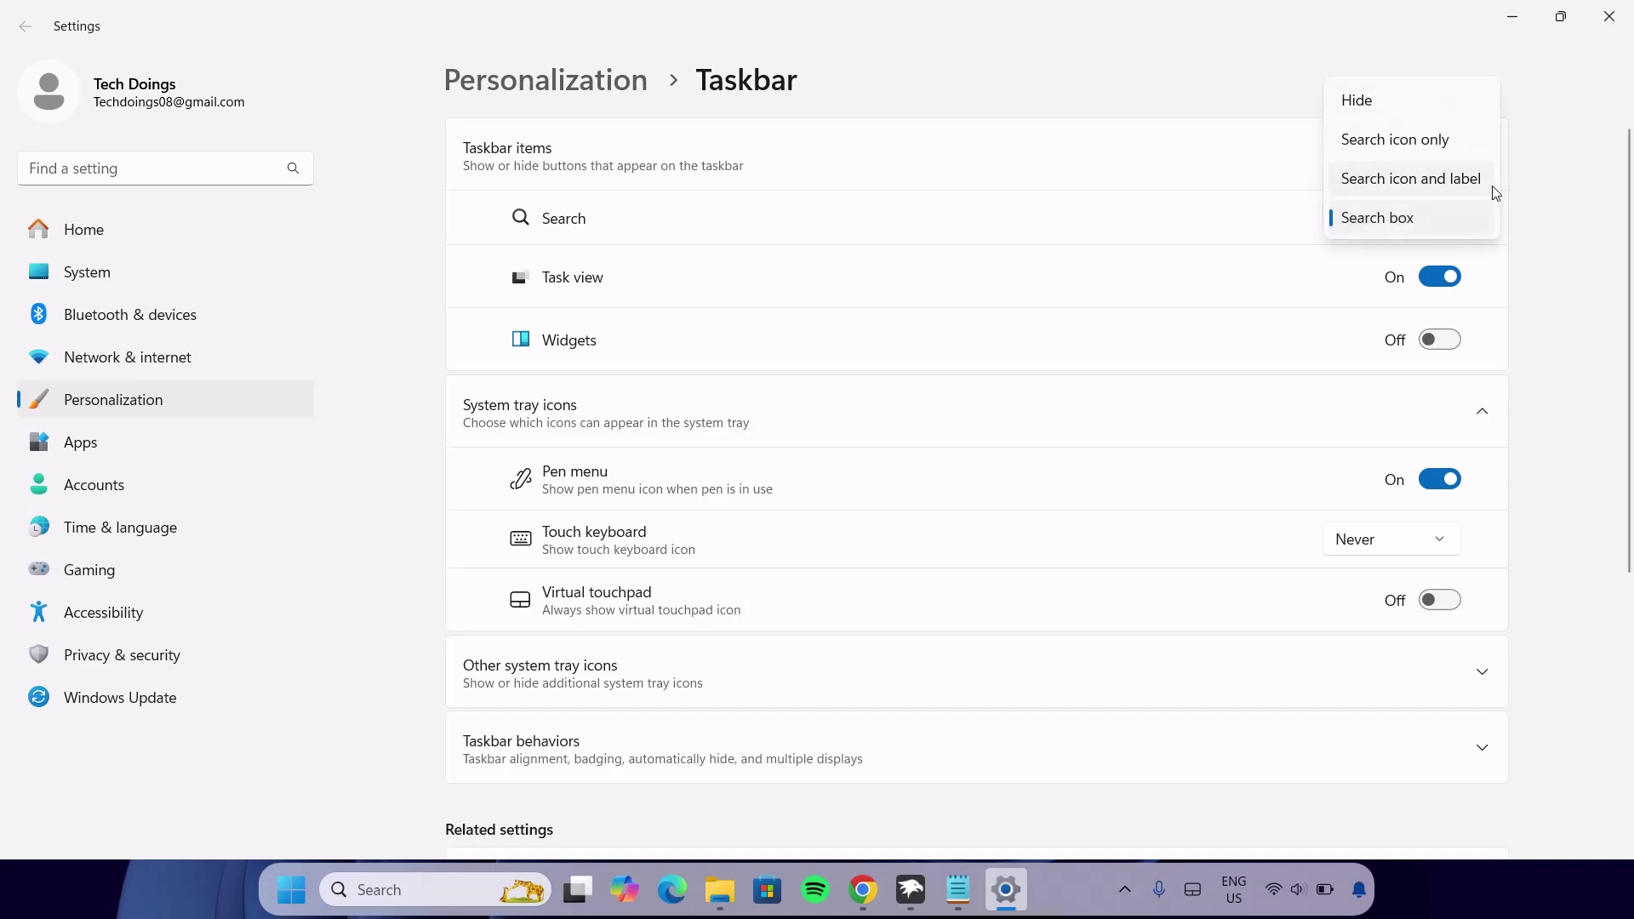
left_click(1444, 150)
left_click(1611, 18)
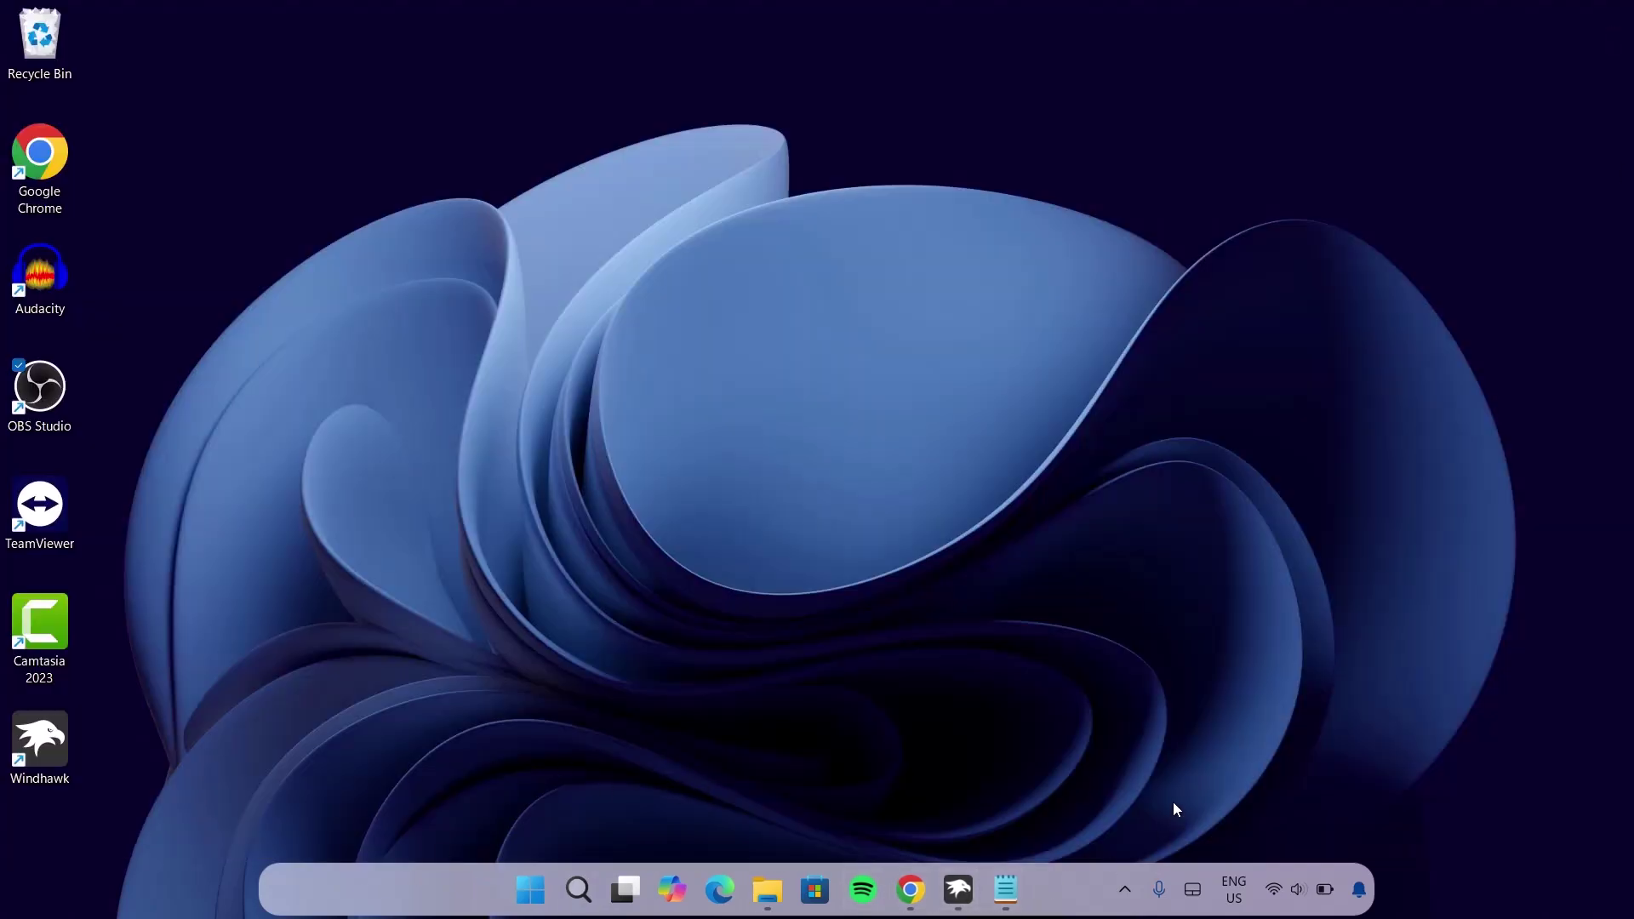
Step: Close all open Notepad windows and the Windhawk window
right_click(1005, 889)
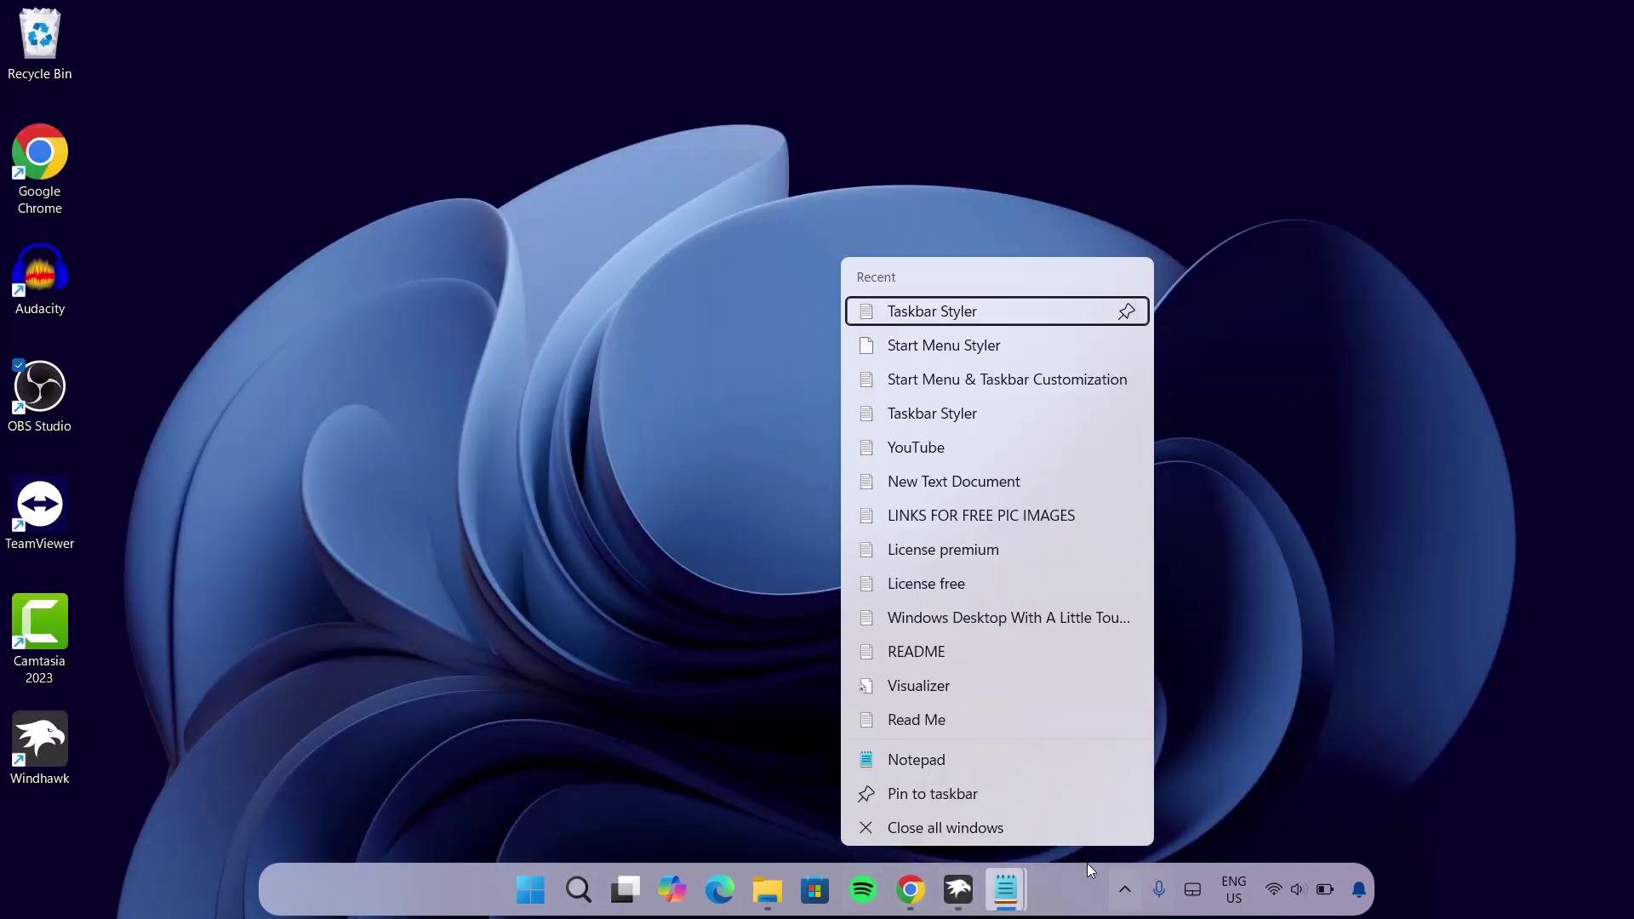
left_click(911, 829)
left_click(1008, 893)
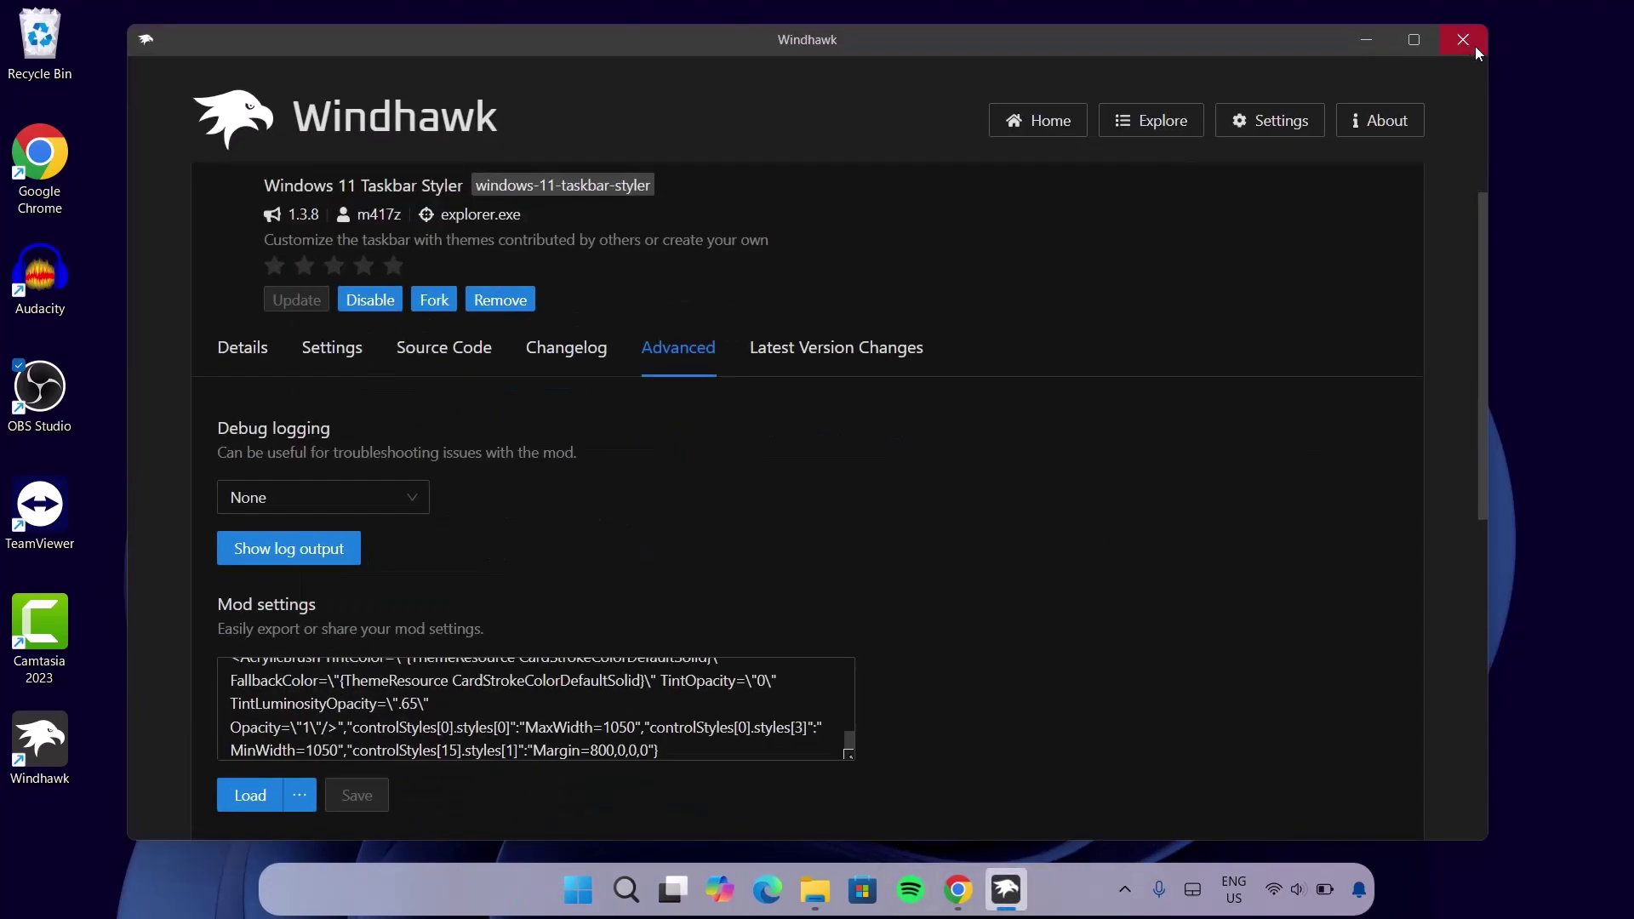
left_click(1462, 40)
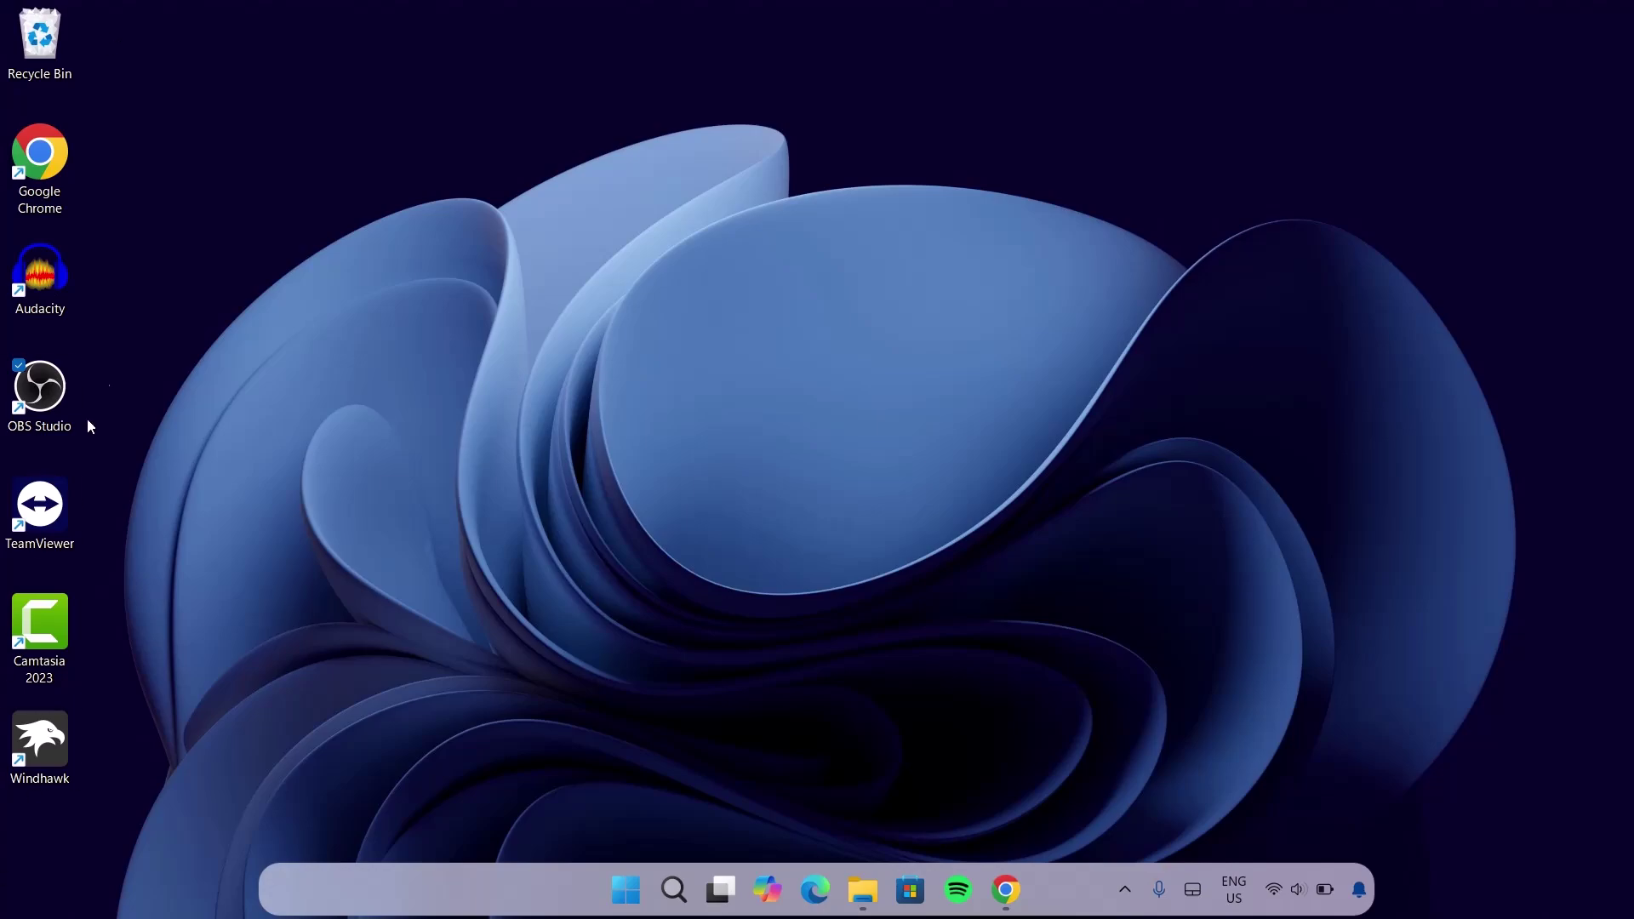
Step: Hide all desktop icons
right_click(366, 129)
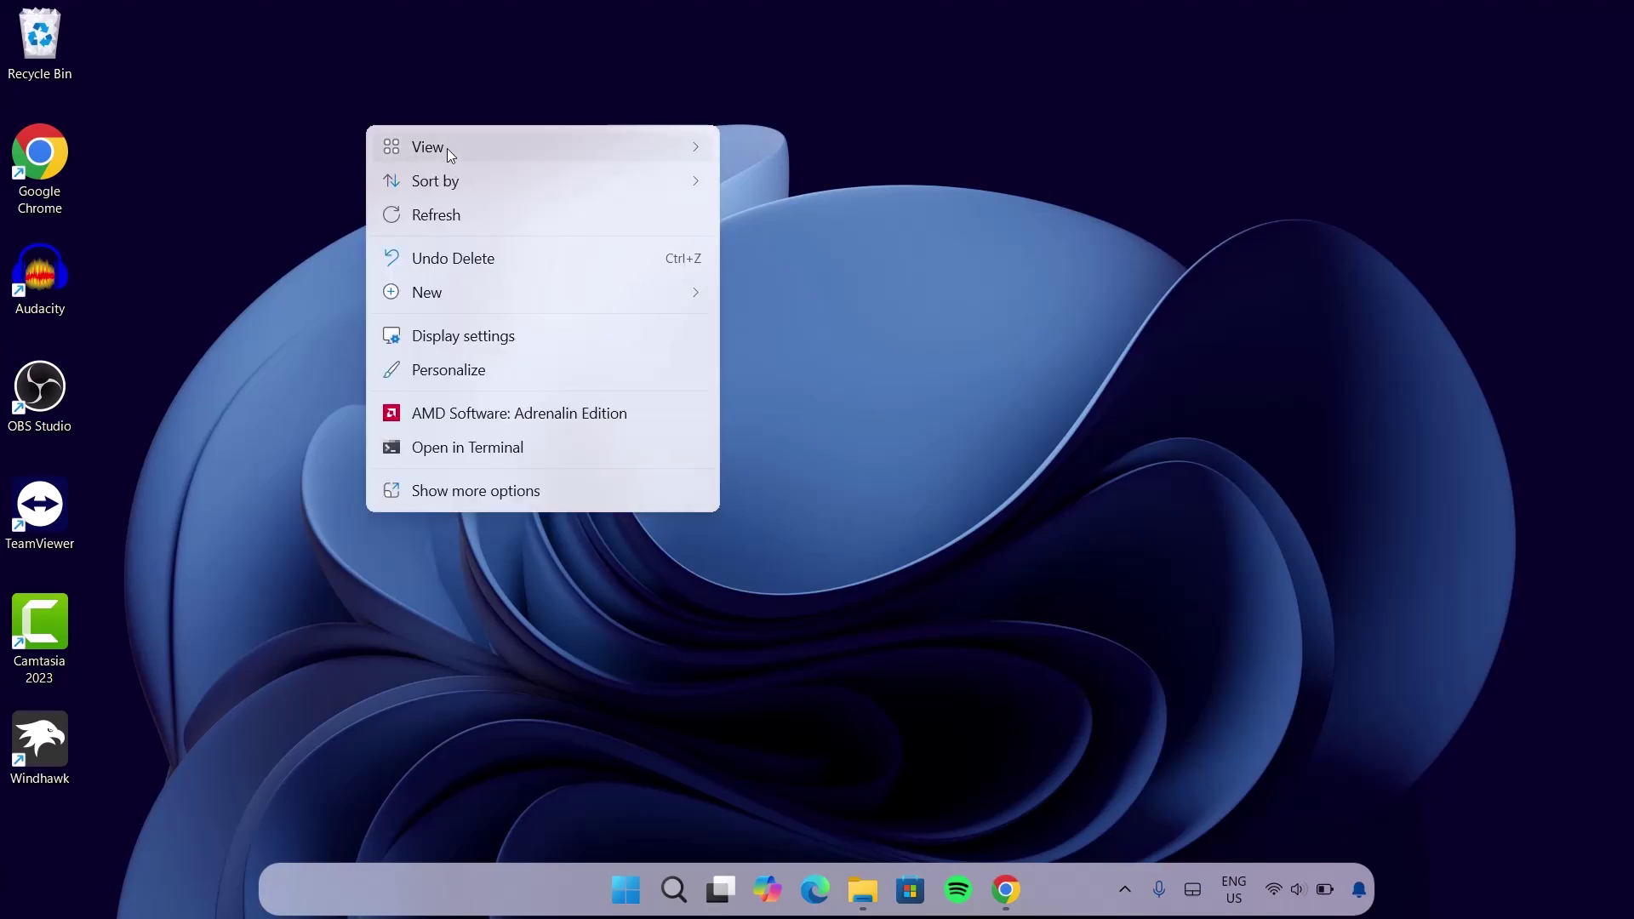
mouse_move(447, 148)
left_click(885, 332)
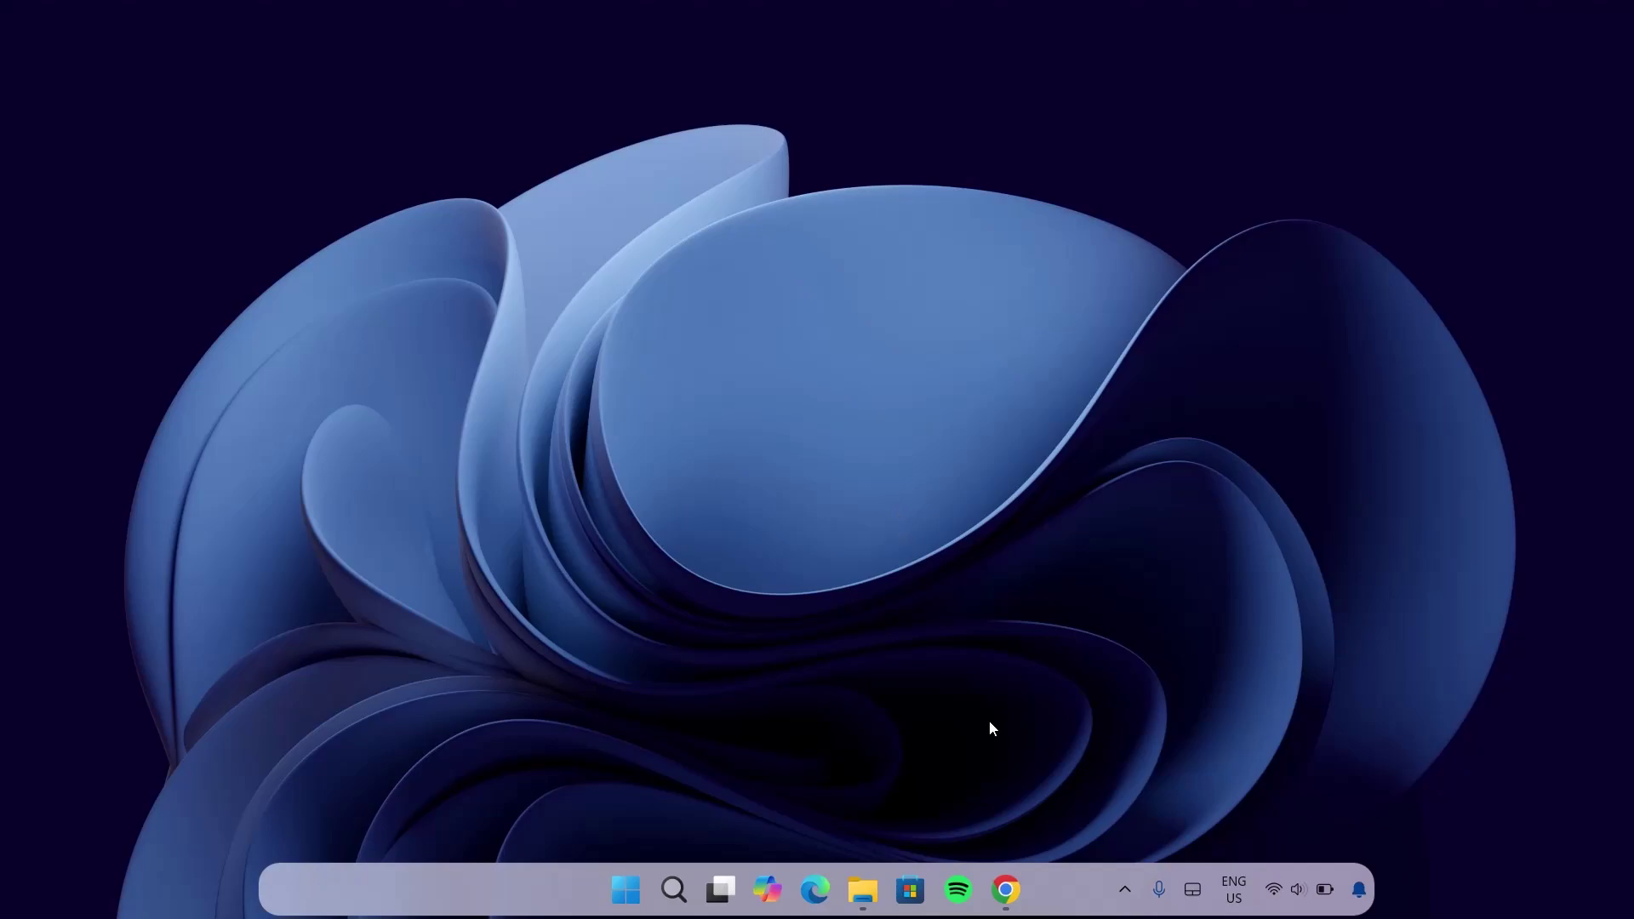
Step: Set "Dark WP" from the "Wallpaper_Dark & Light_TD" folder as the desktop background and check the Start menu against it
left_click(862, 889)
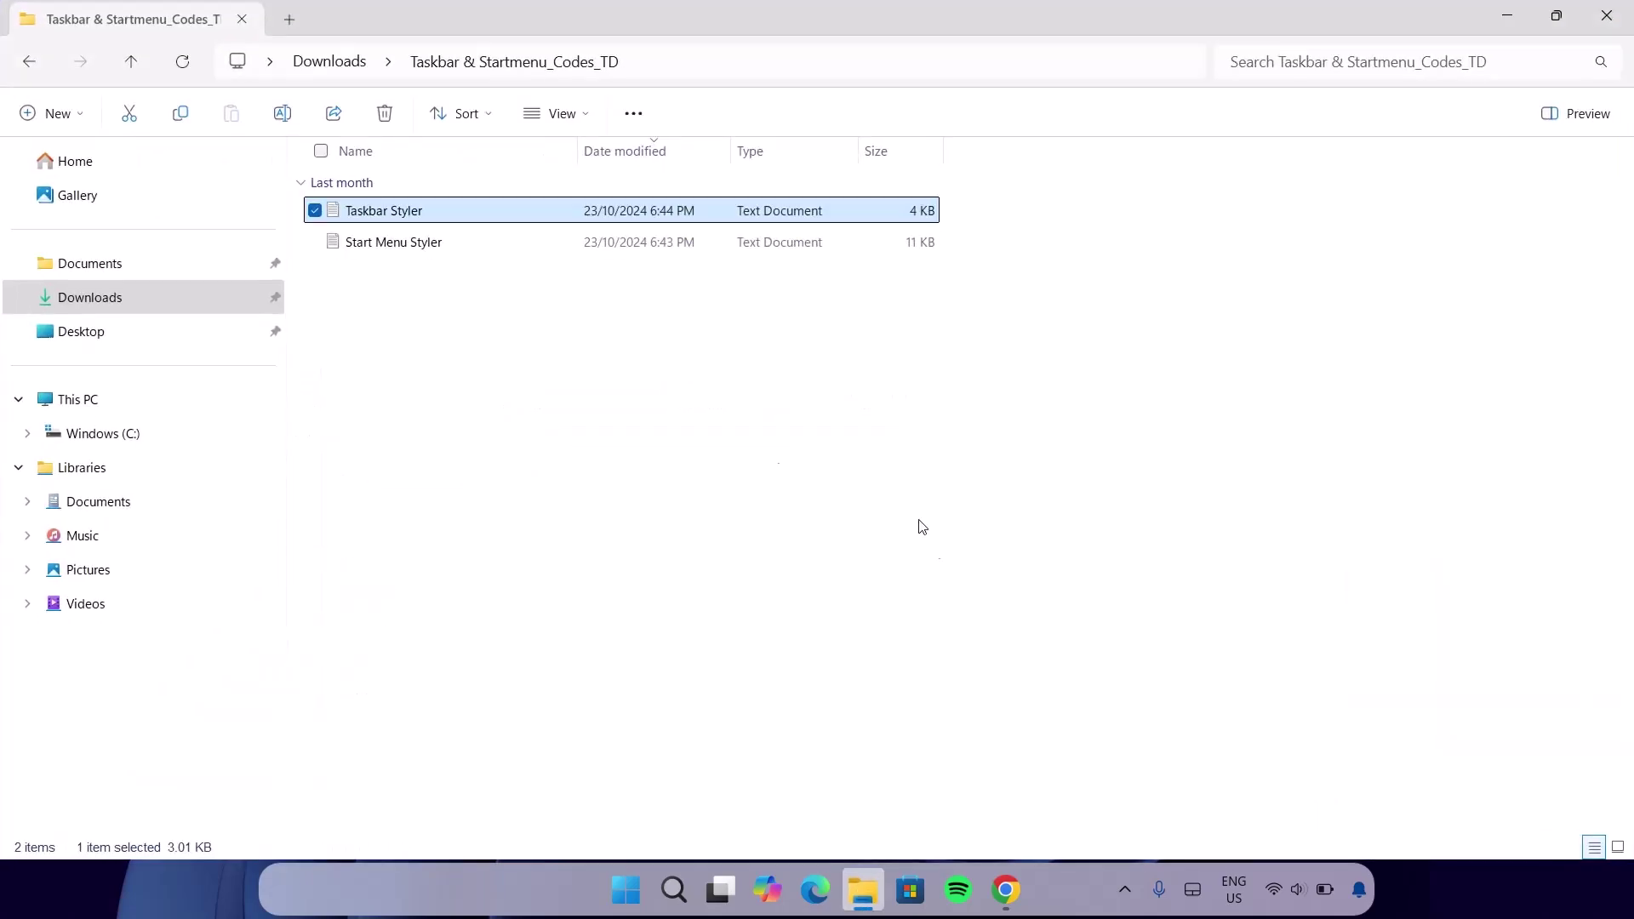
left_click(22, 59)
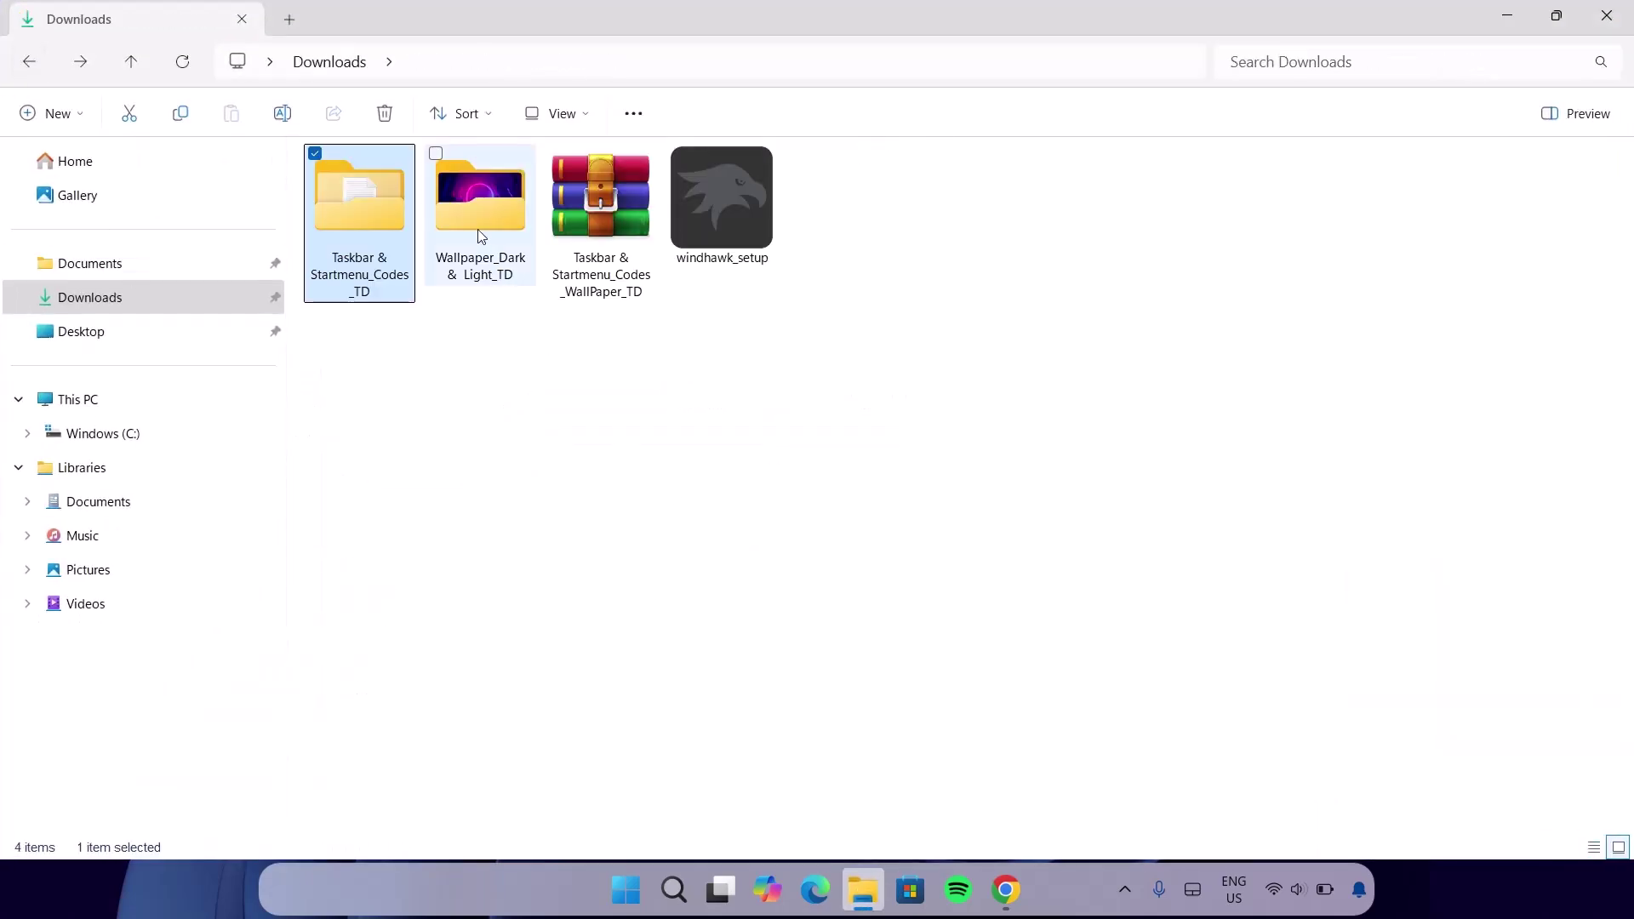
double_click(452, 218)
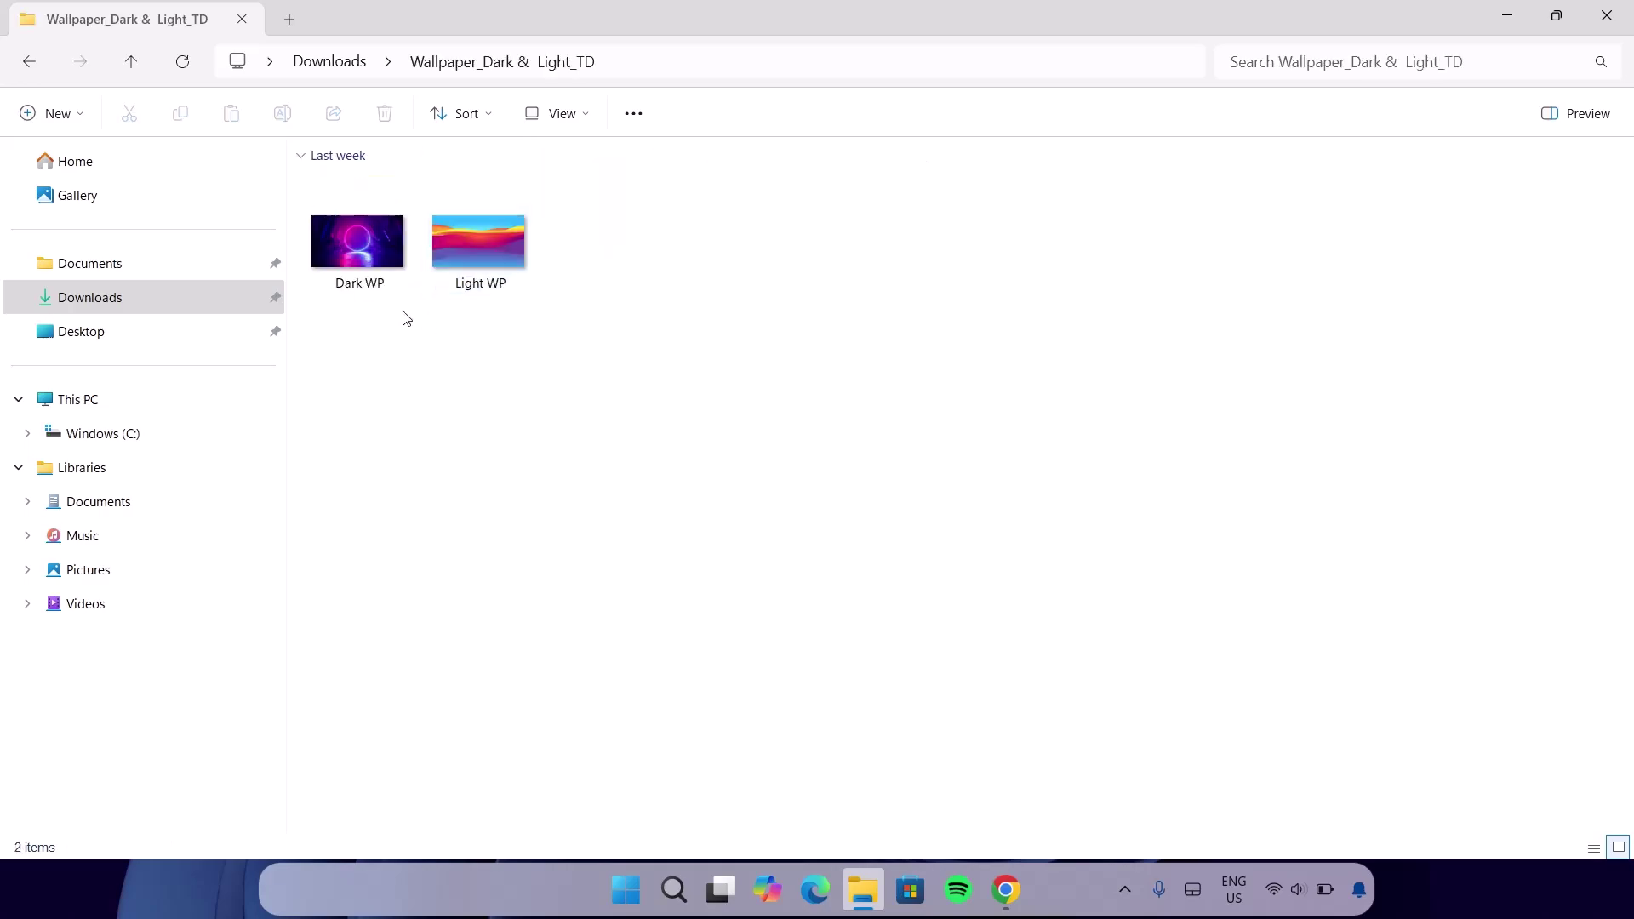
left_click(364, 245)
right_click(364, 245)
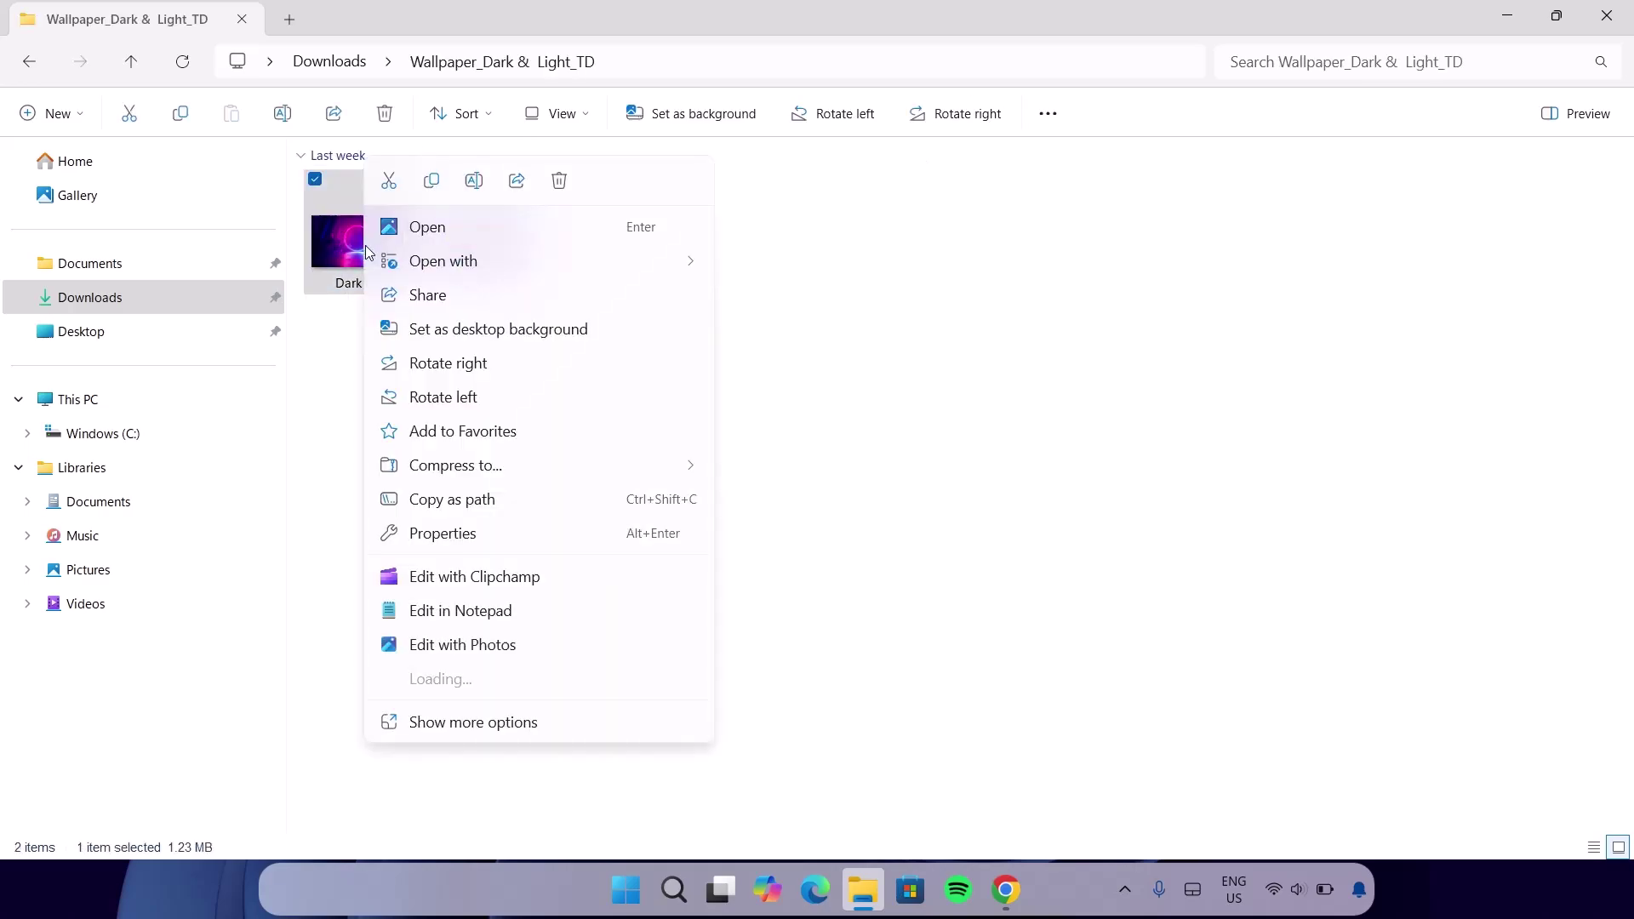
left_click(464, 329)
left_click(1507, 17)
left_click(627, 889)
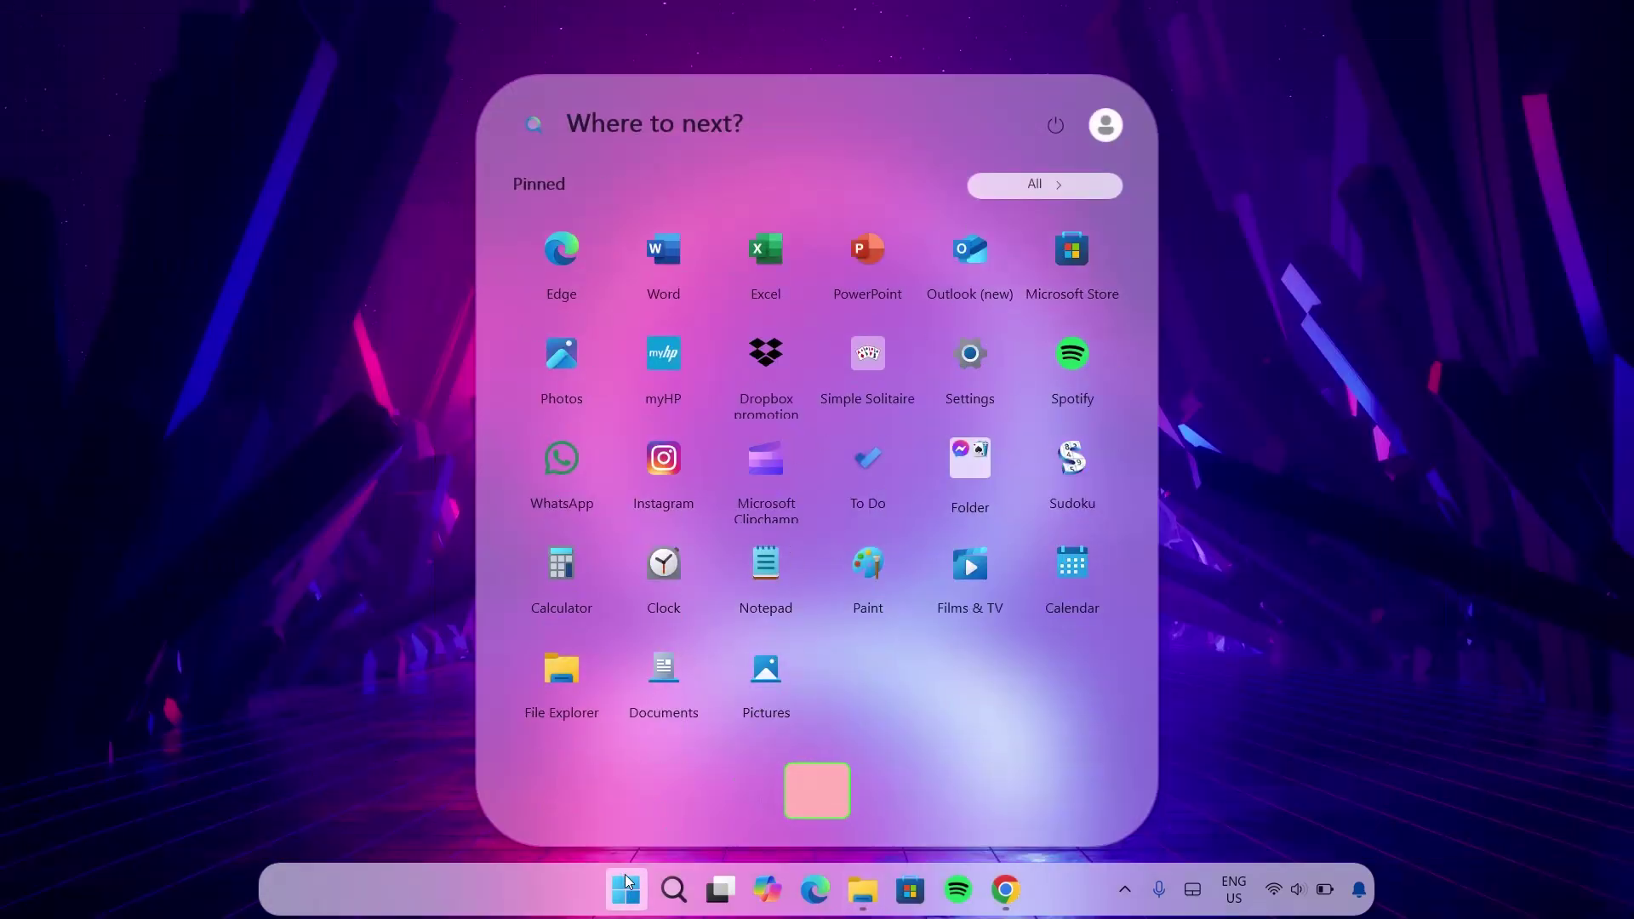
left_click(1385, 502)
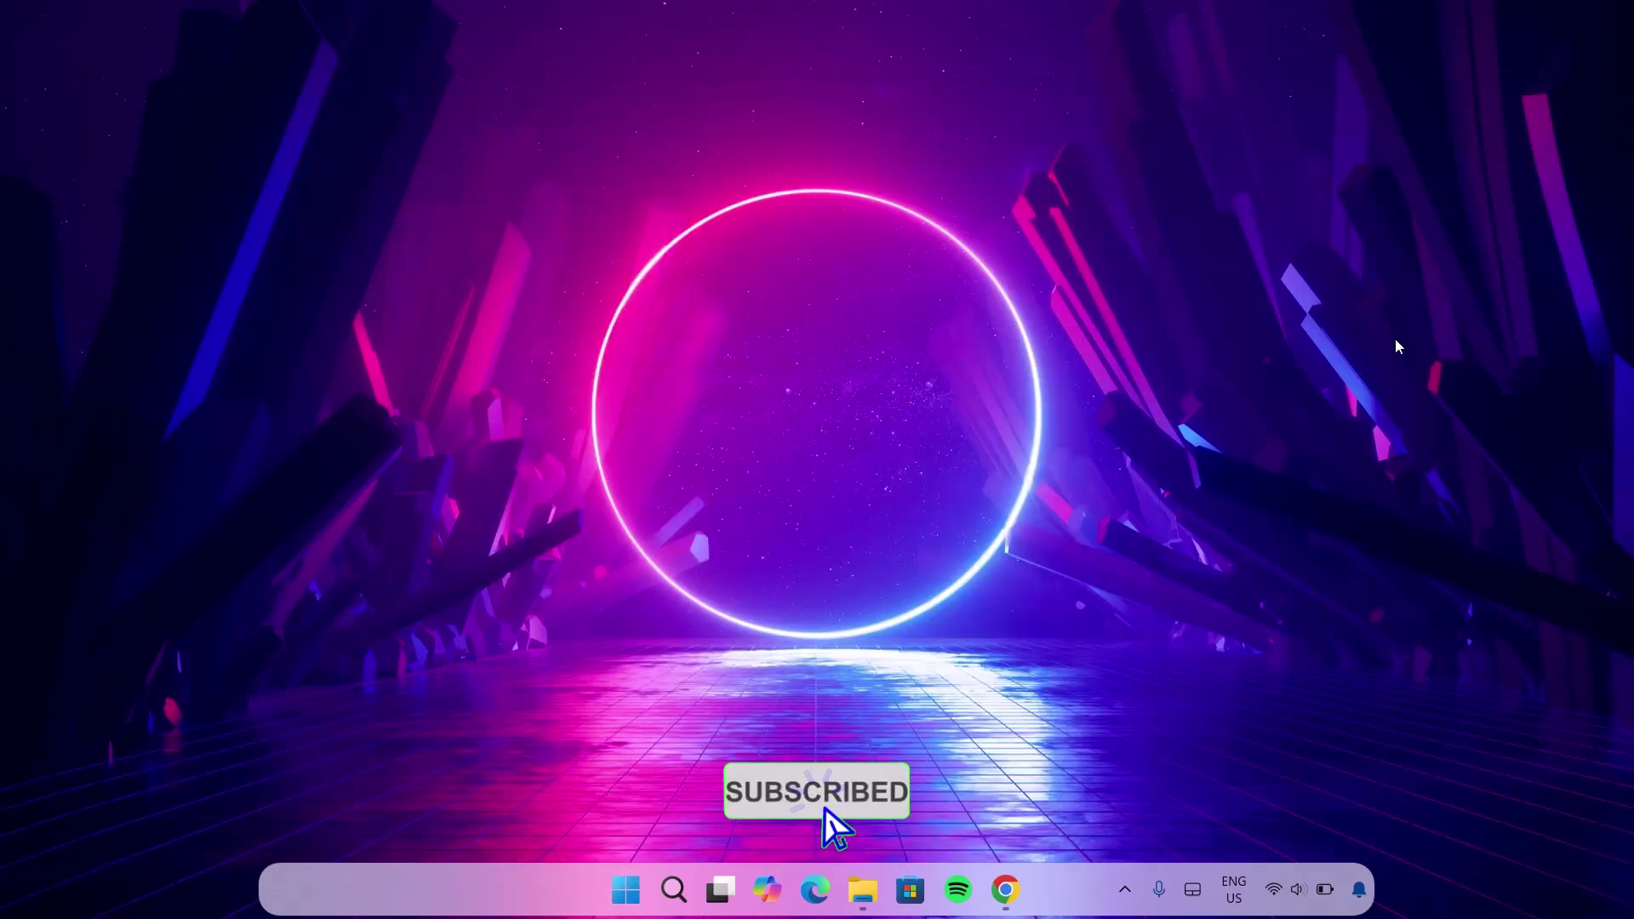
Step: Set the color mode to Custom with Dark as the default Windows mode, and check the Start menu on the desktop
right_click(1166, 264)
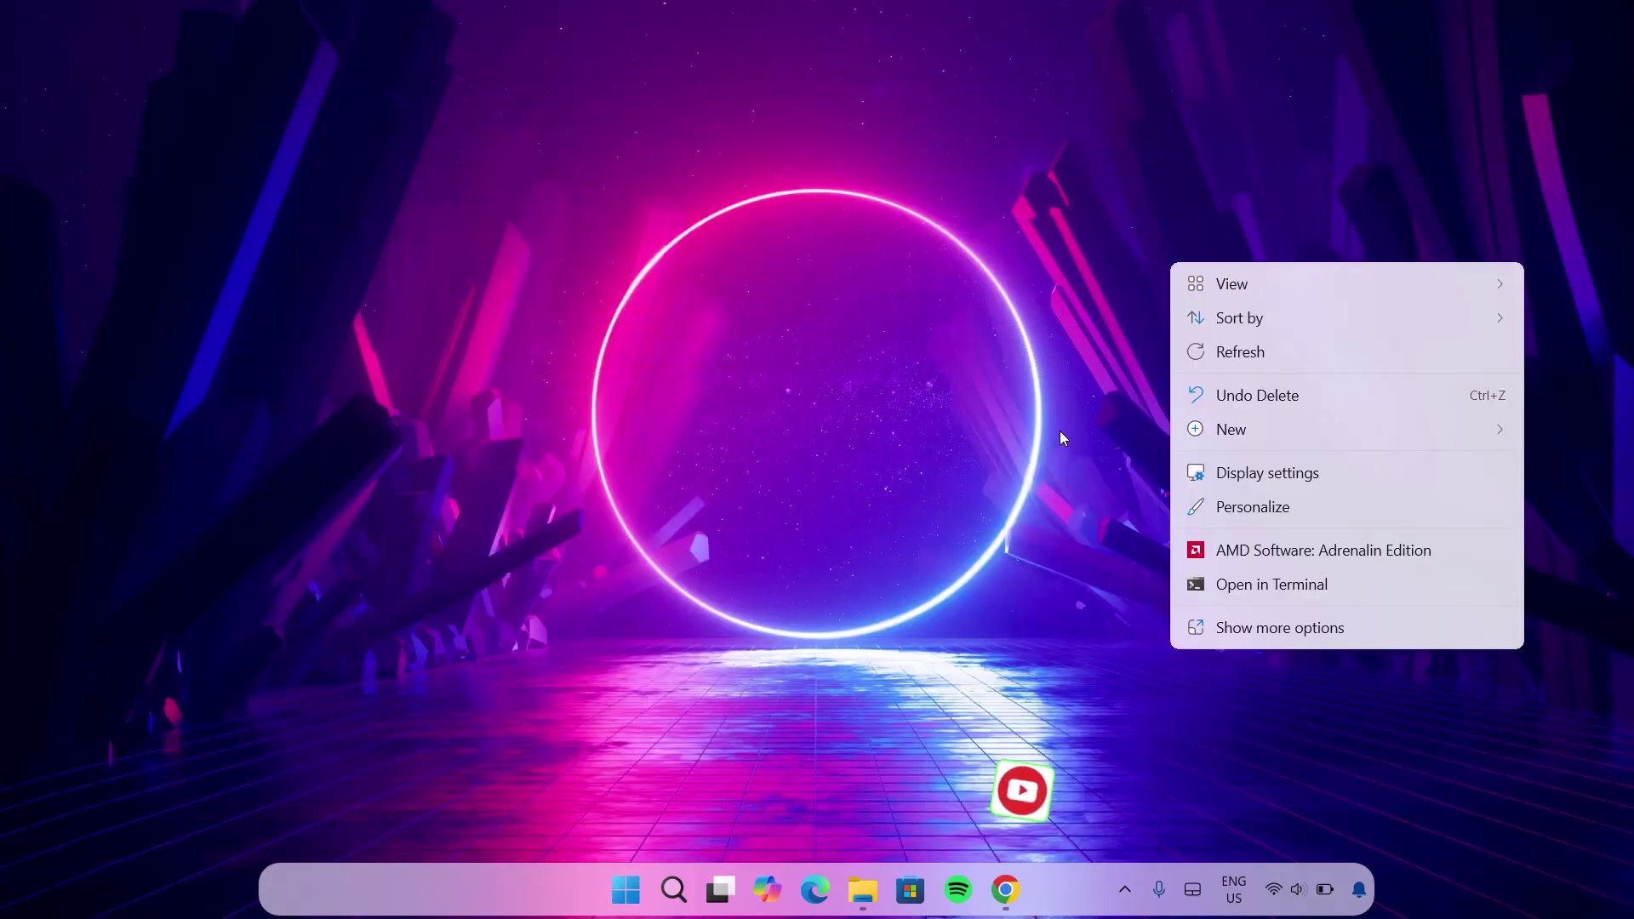
left_click(1278, 507)
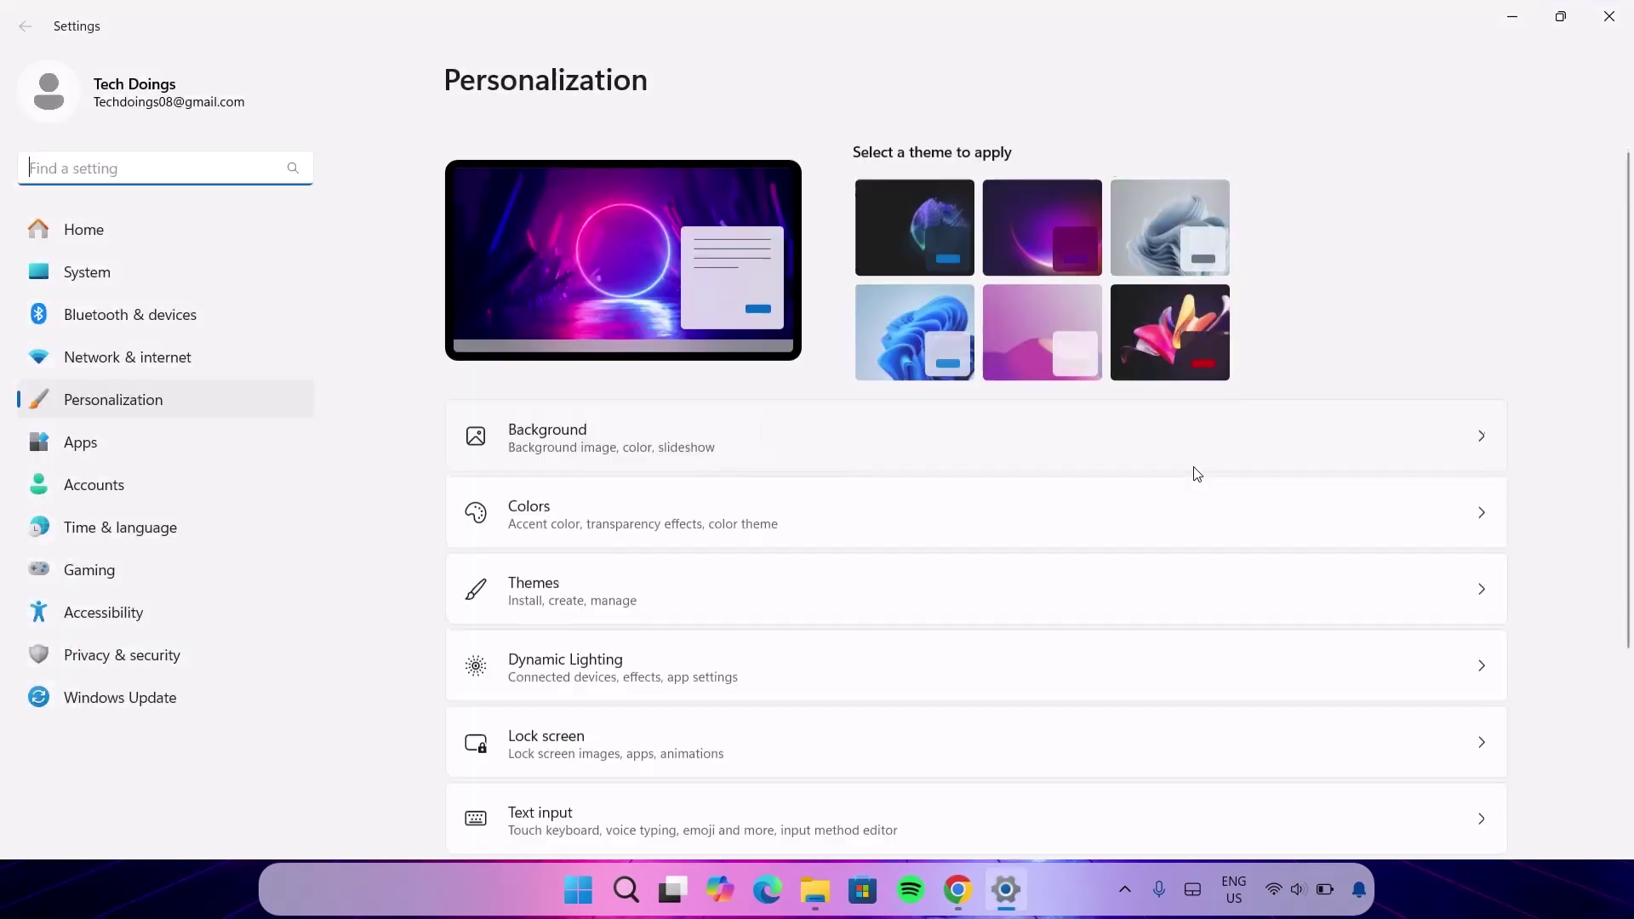
left_click(1270, 492)
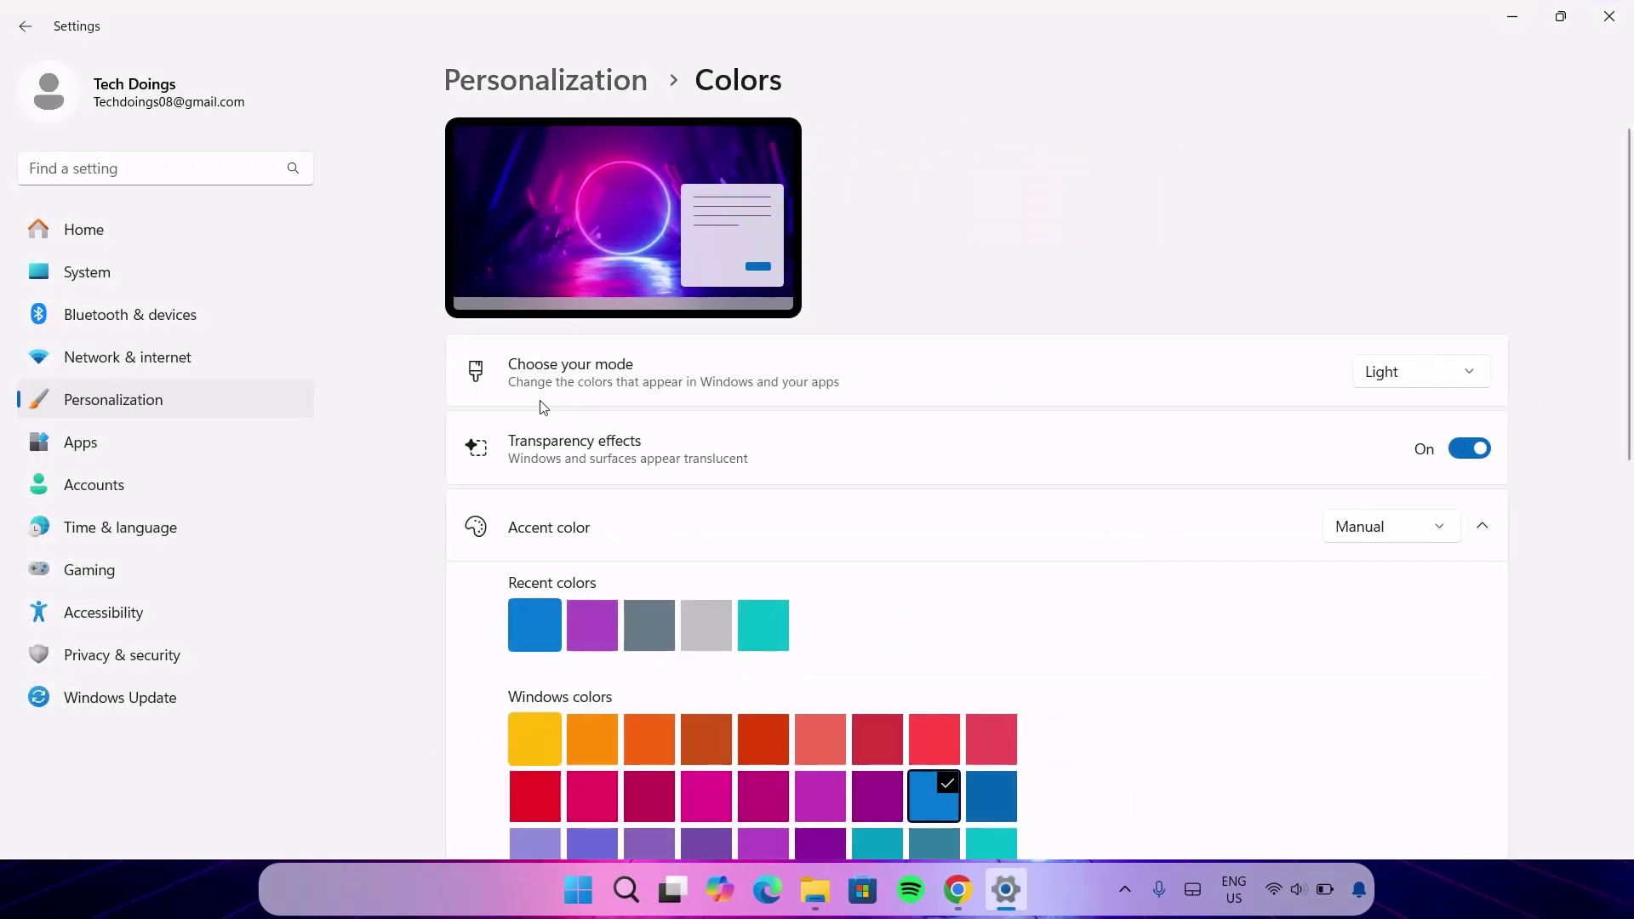
left_click(1476, 380)
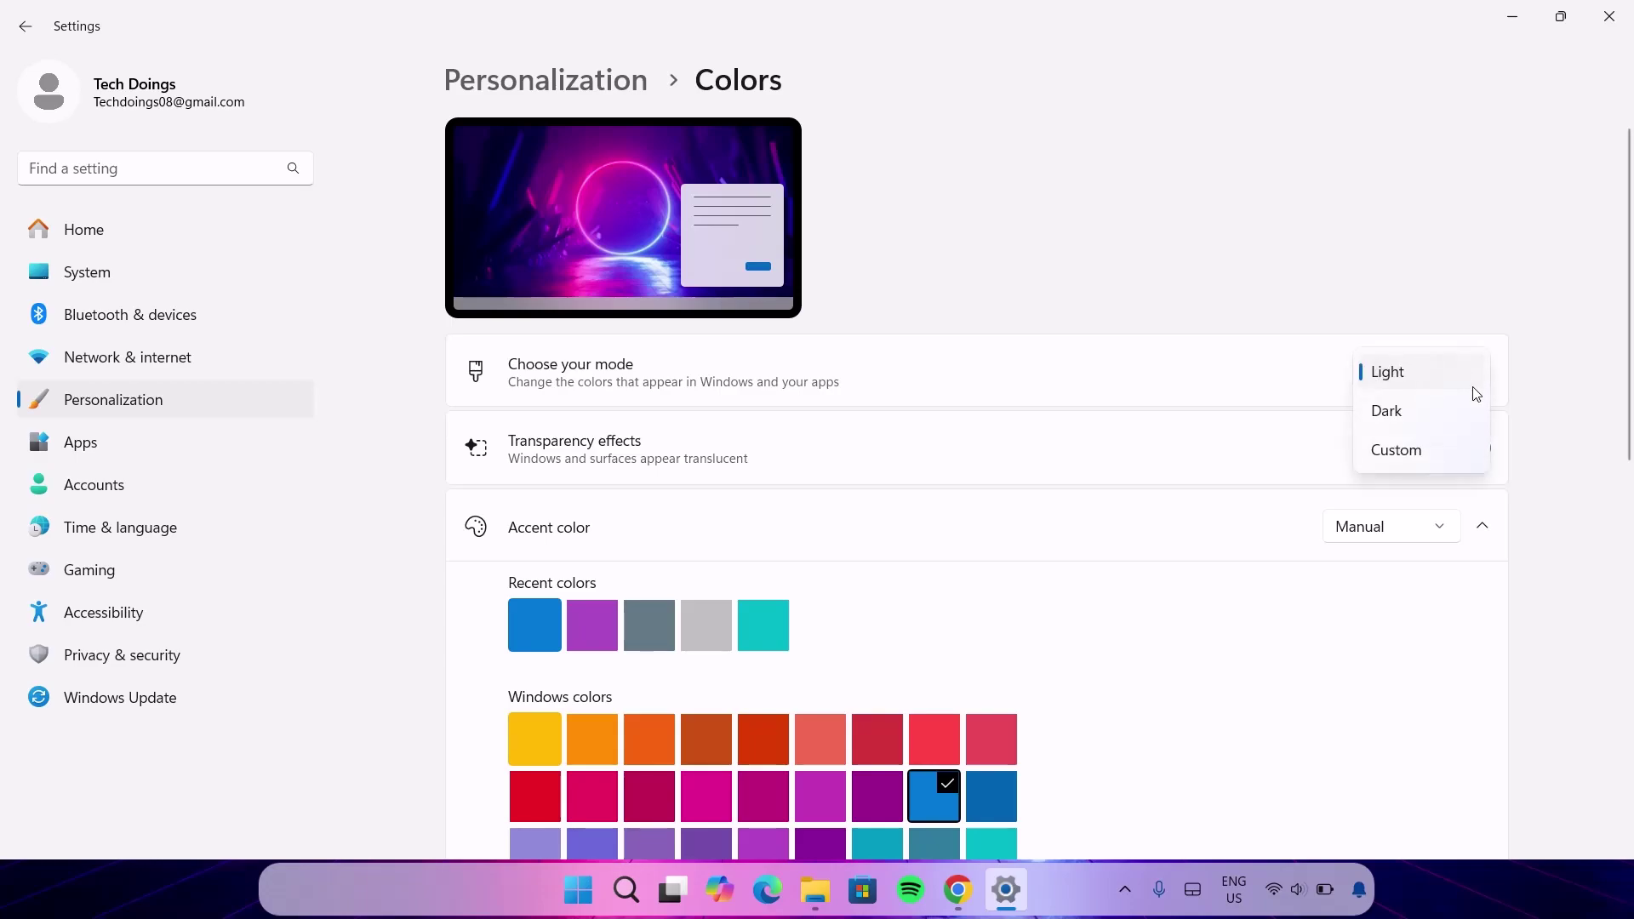
left_click(1375, 460)
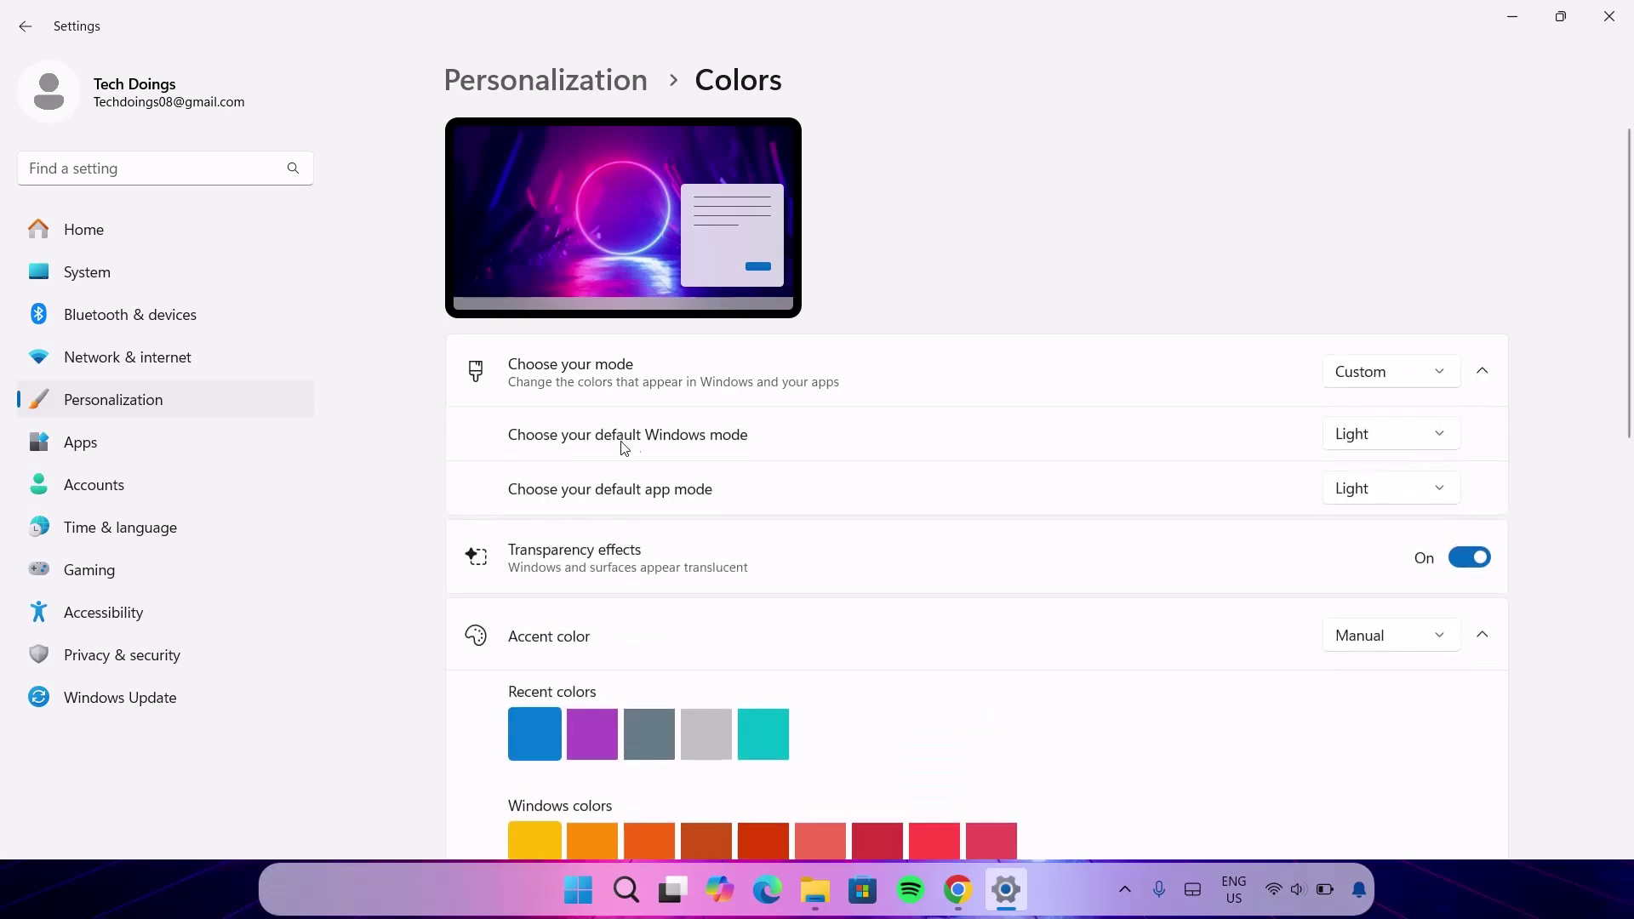
left_click(1405, 435)
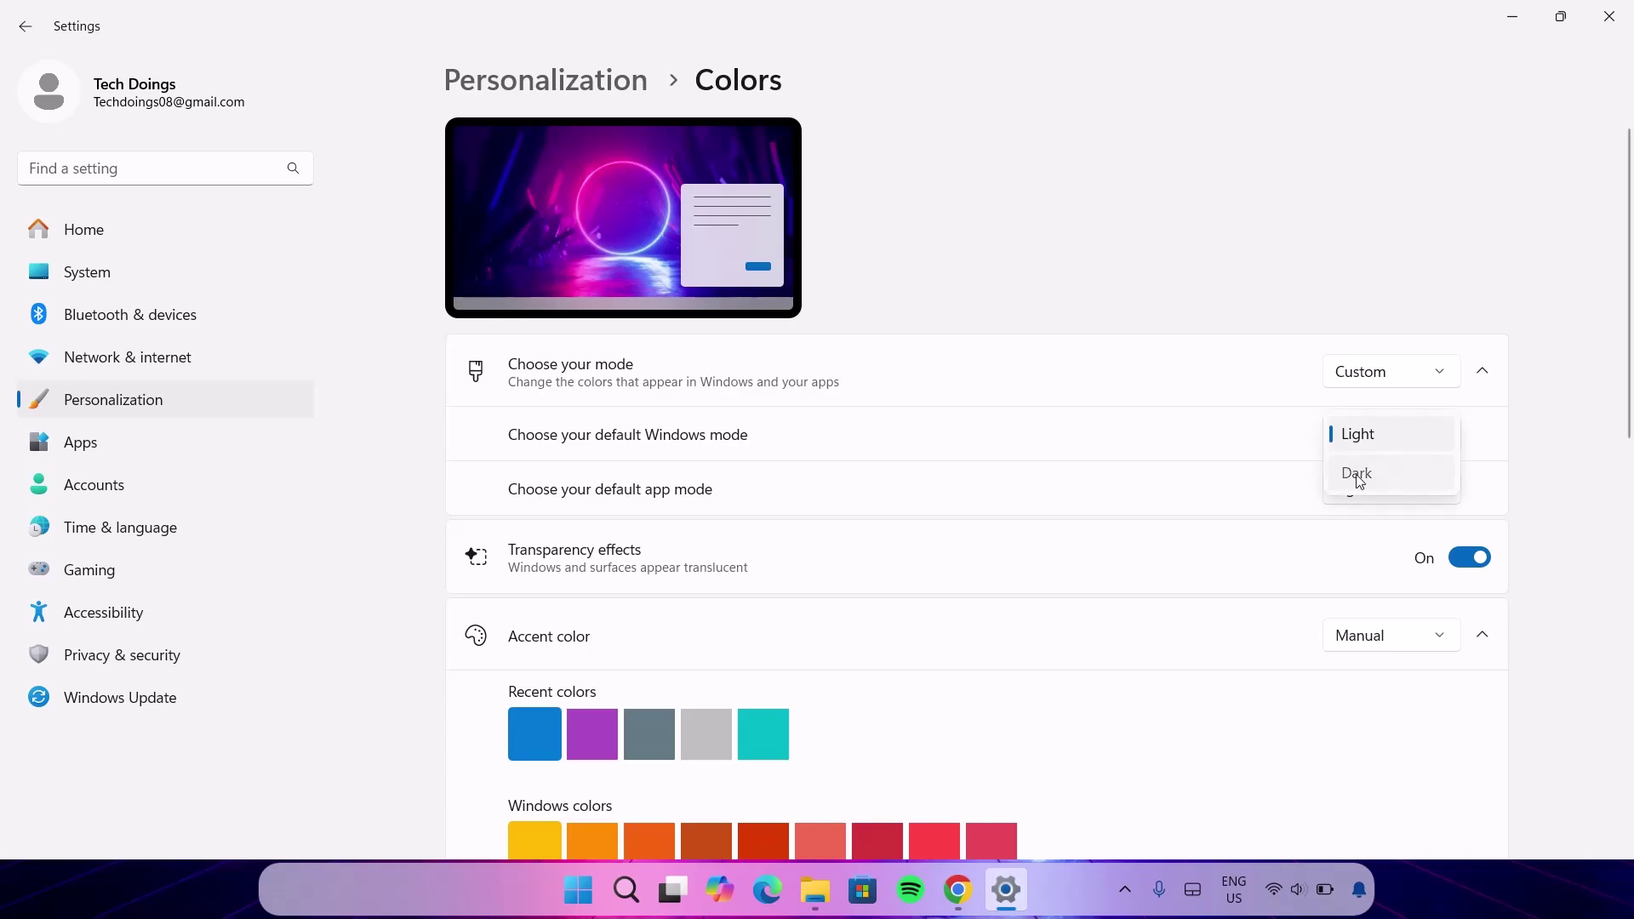
left_click(1359, 473)
left_click(1512, 16)
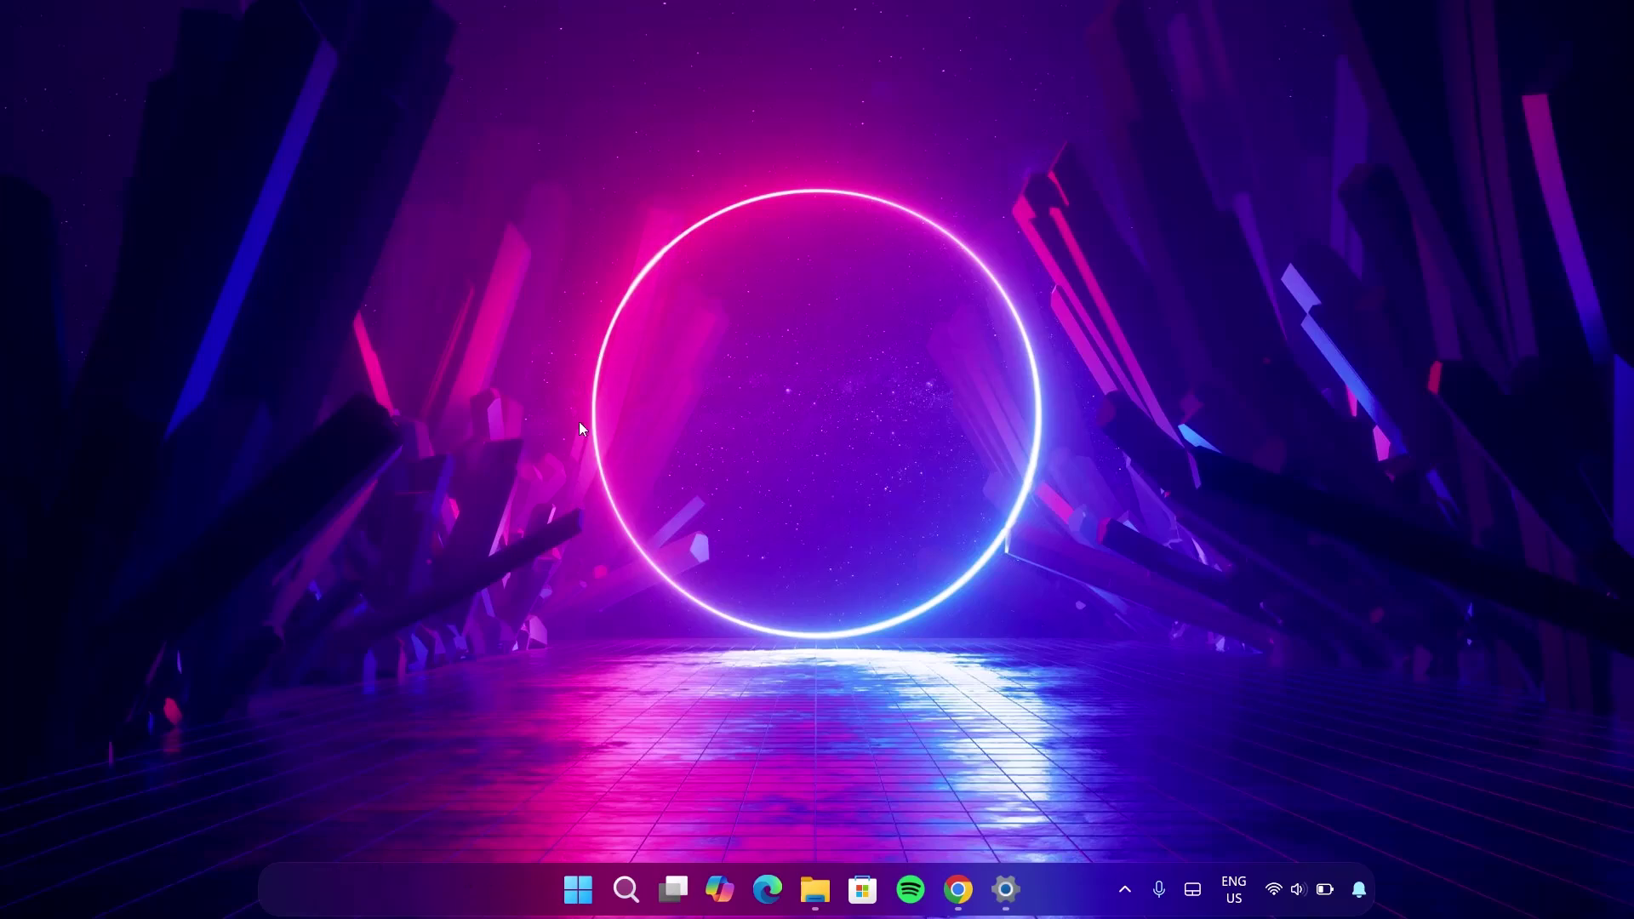
left_click(562, 892)
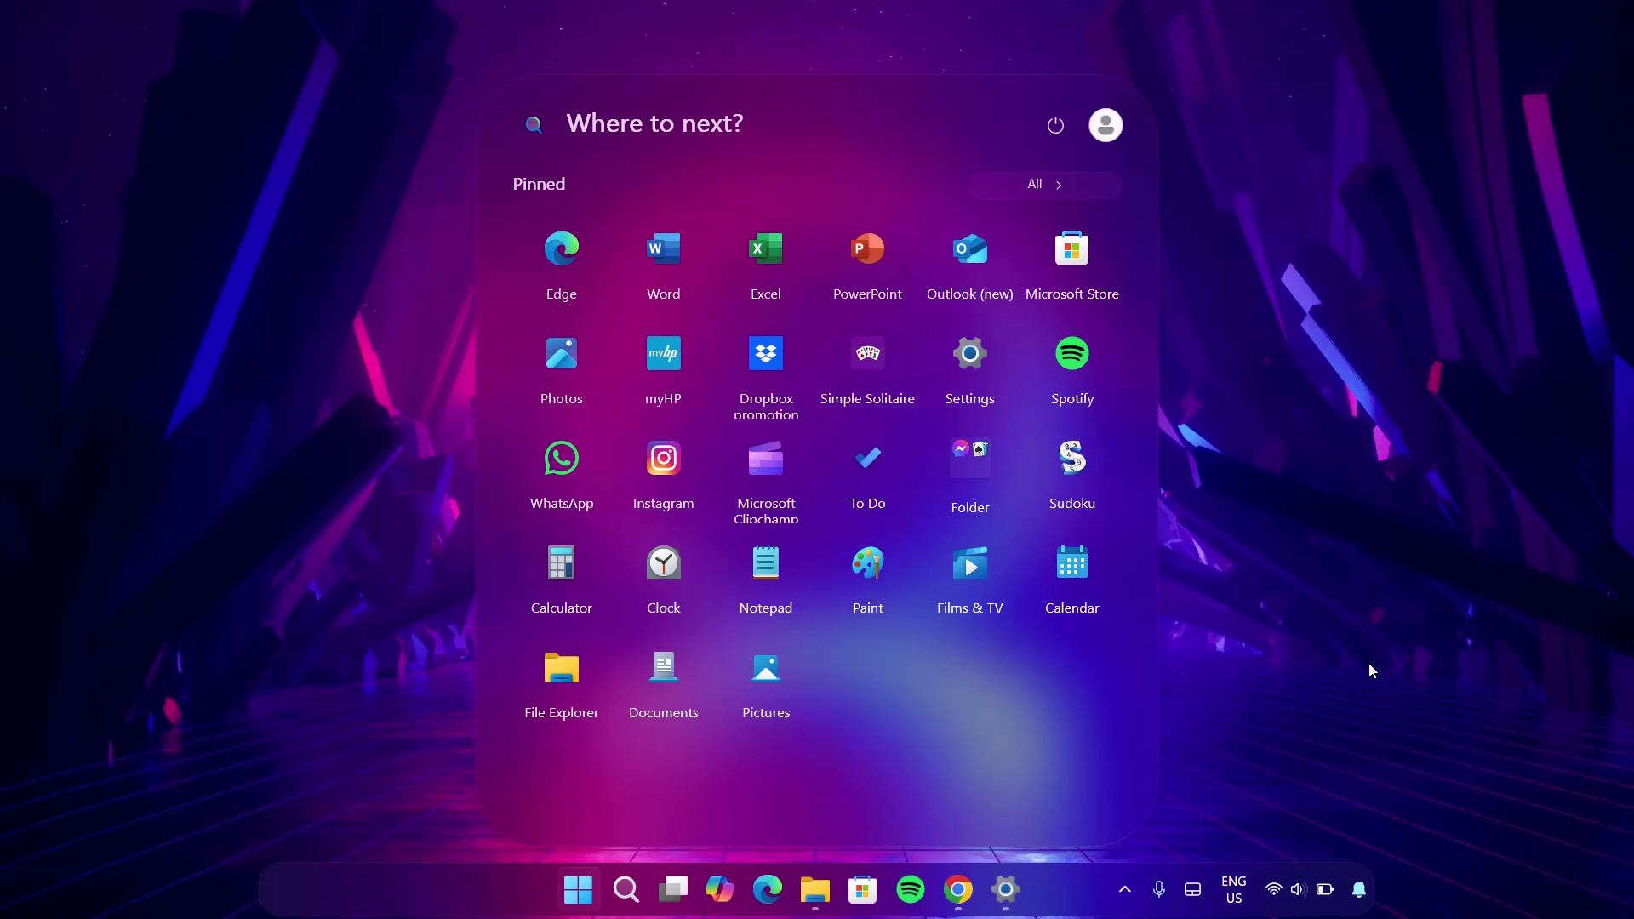
Step: Set "Light WP" from the "Wallpaper_Dark & Light_TD" folder as the desktop background and minimize the folder window
left_click(814, 889)
left_click(507, 204)
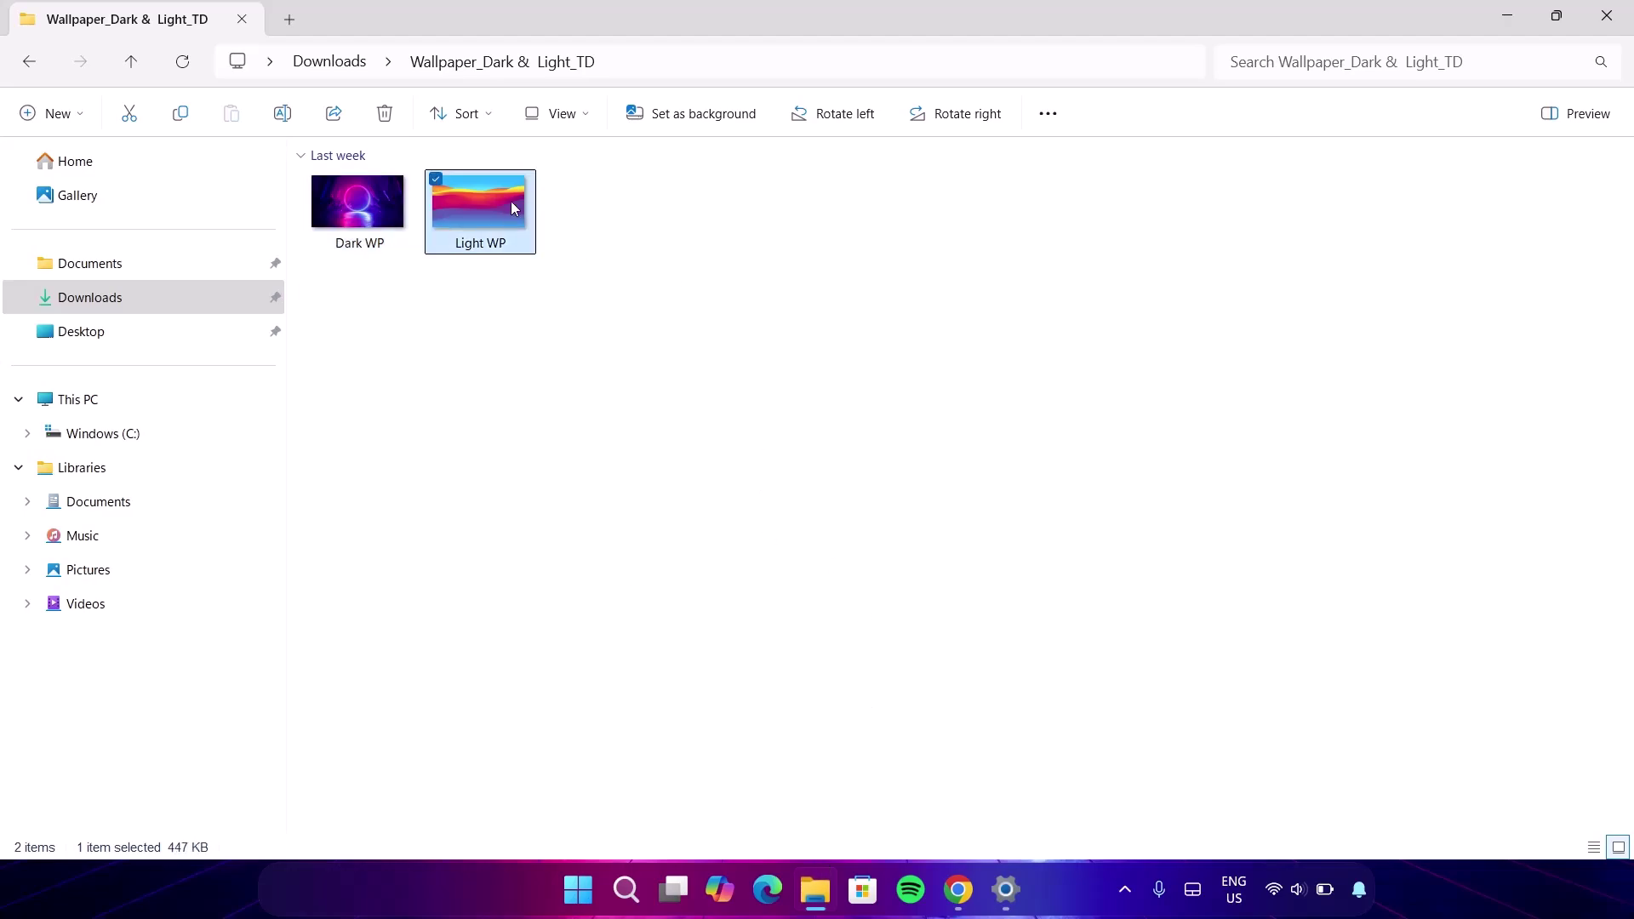
right_click(510, 201)
left_click(651, 343)
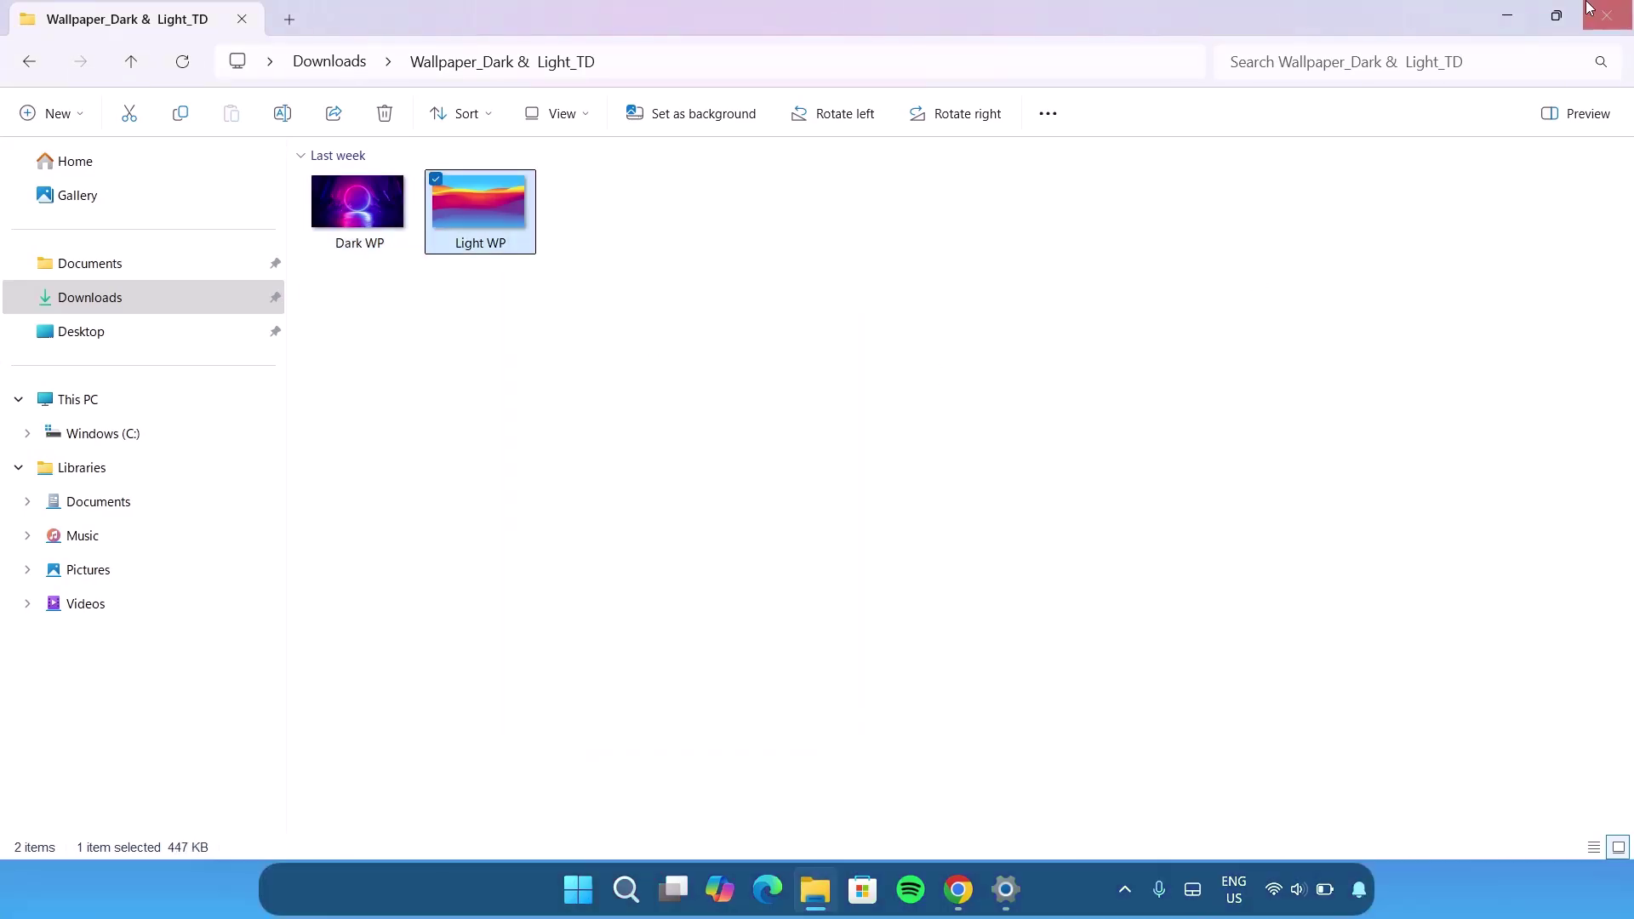
left_click(1509, 14)
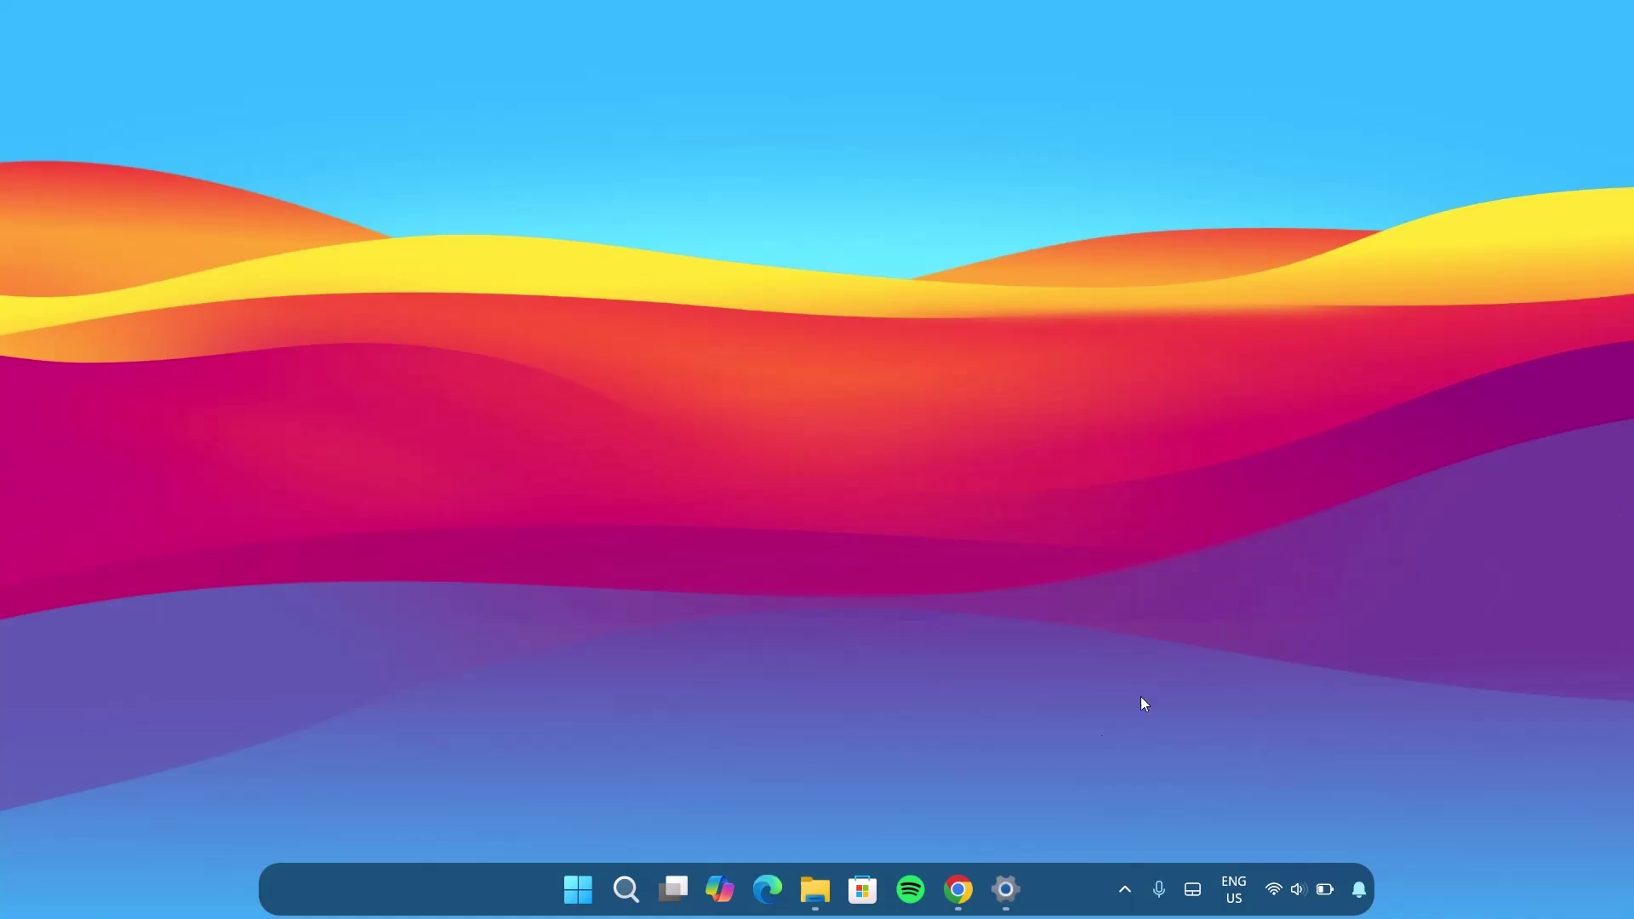
Step: Set the default Windows mode to Light in the color settings and minimize Settings to show the desktop
left_click(1019, 885)
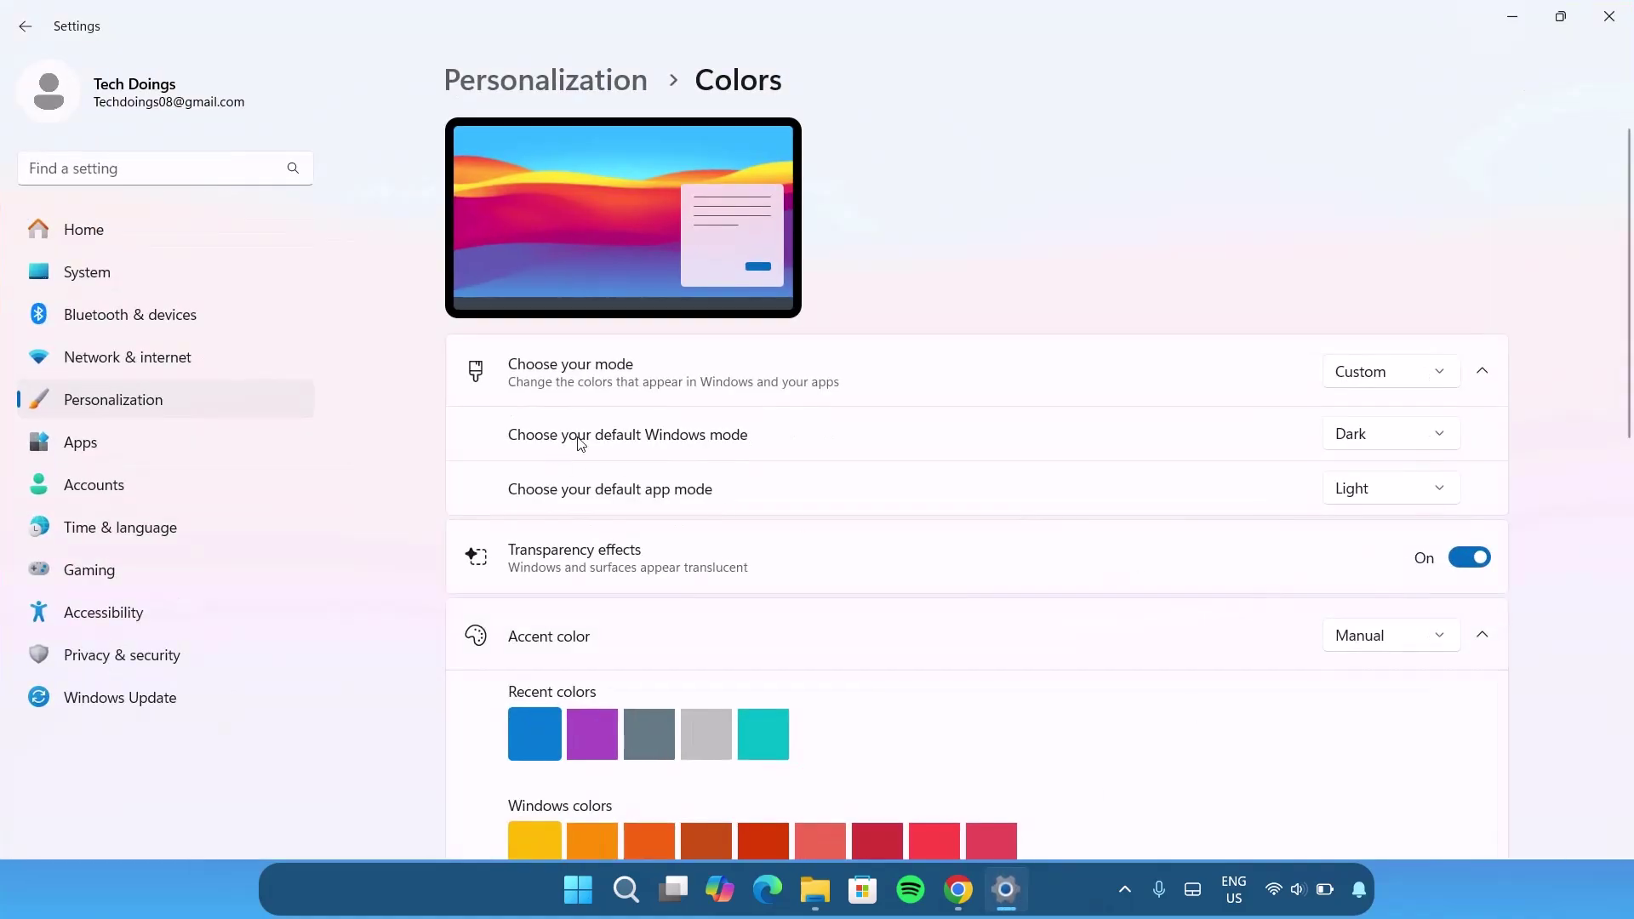
left_click(1440, 439)
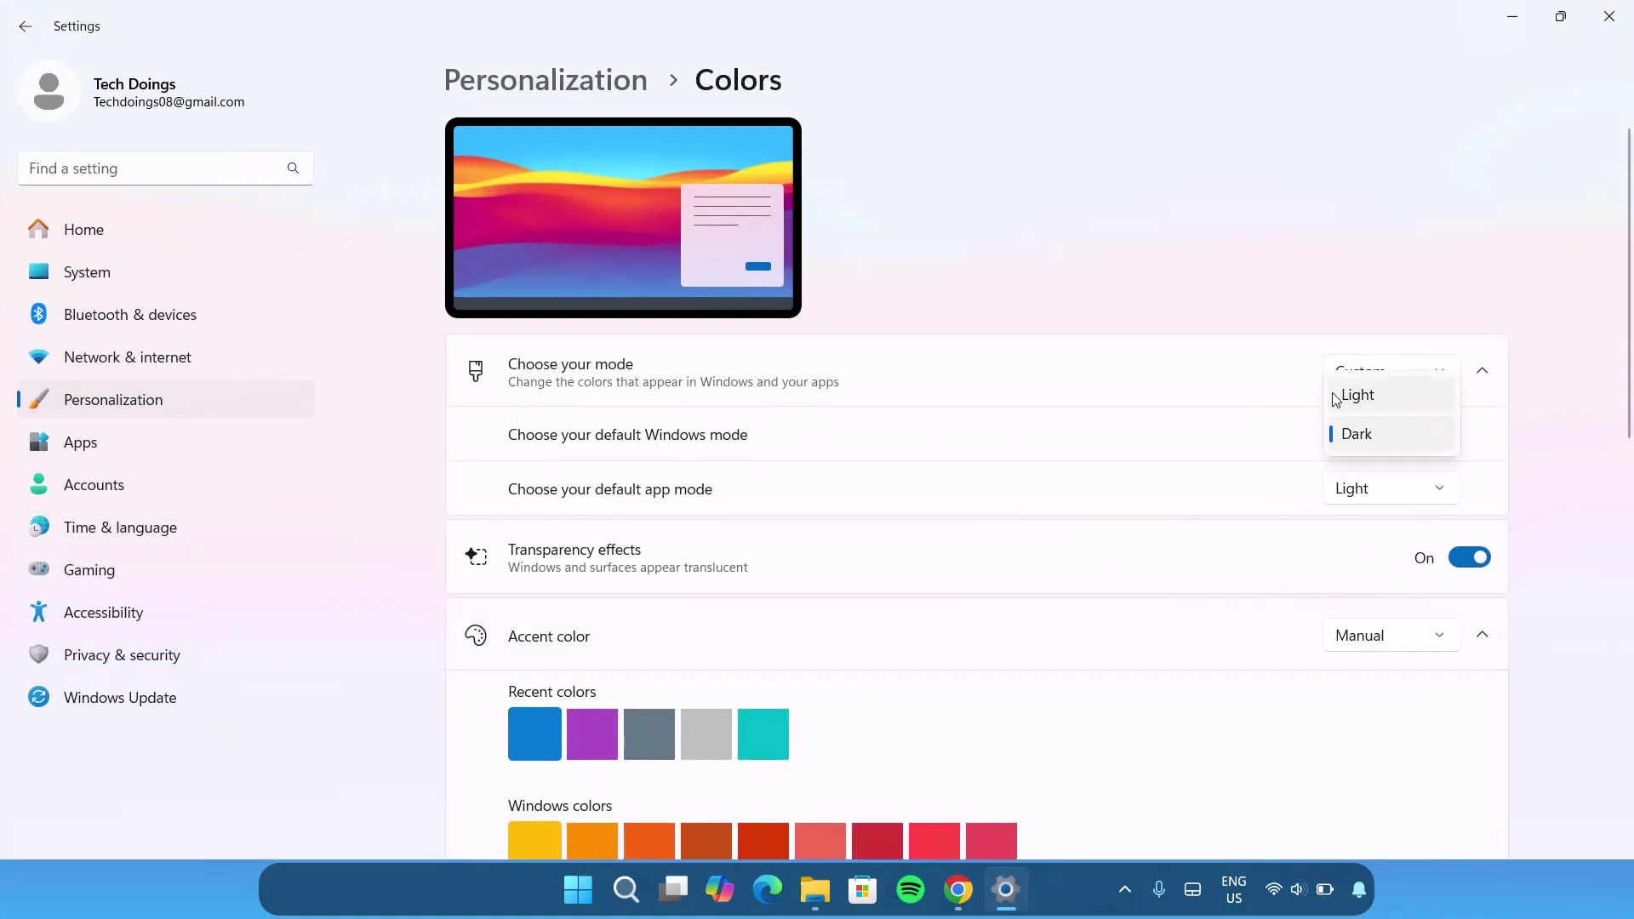
left_click(1378, 396)
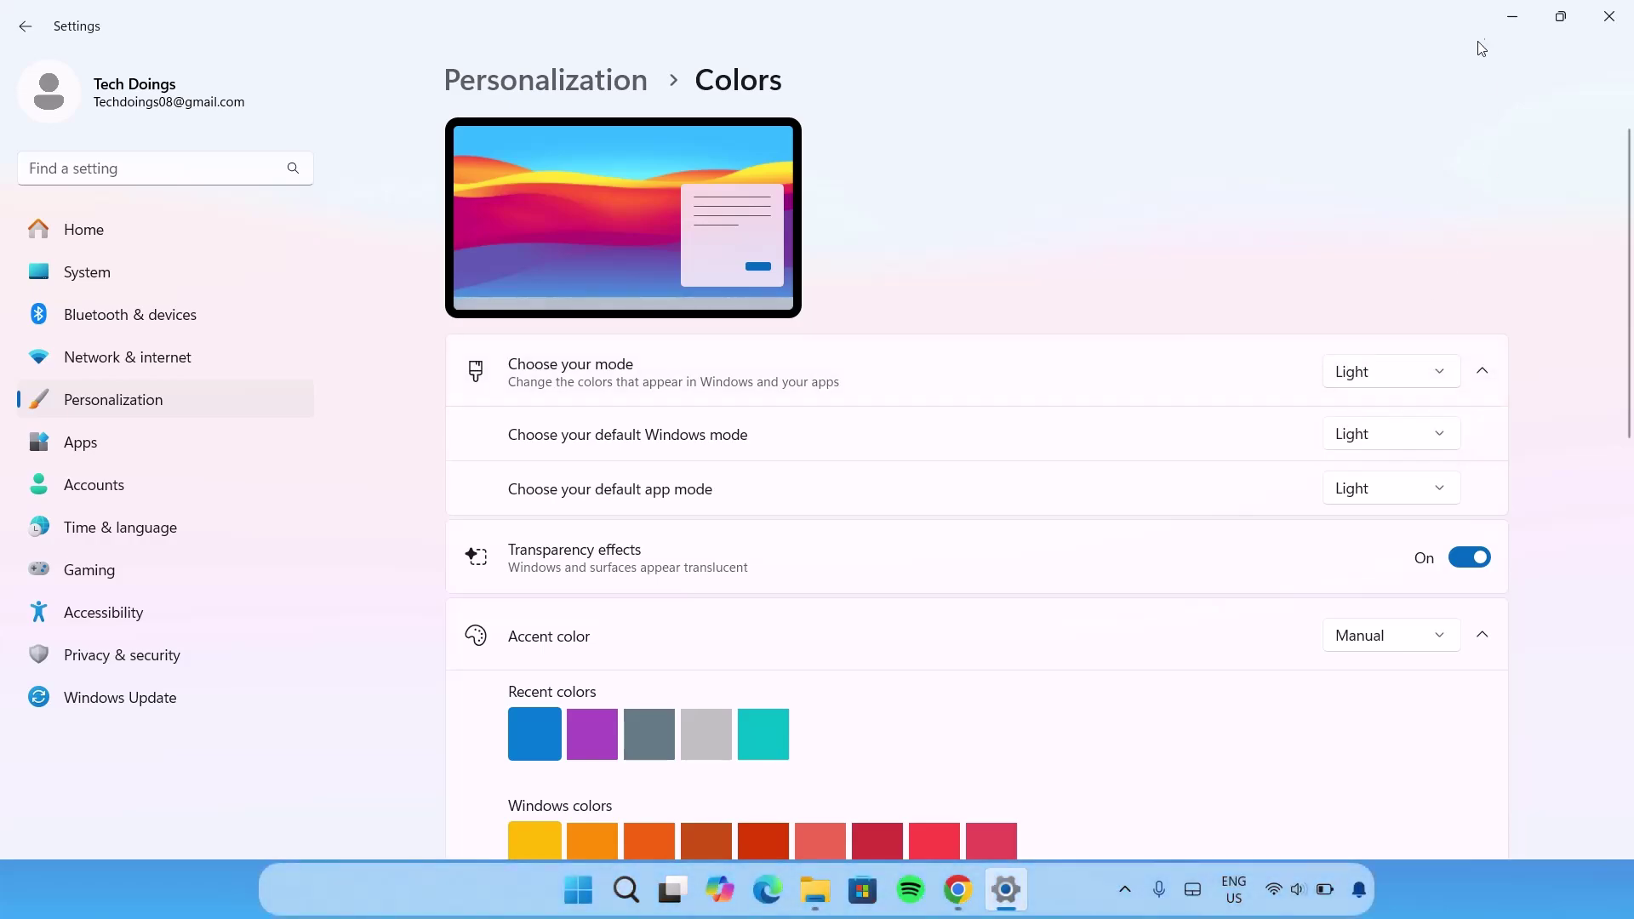
left_click(1503, 21)
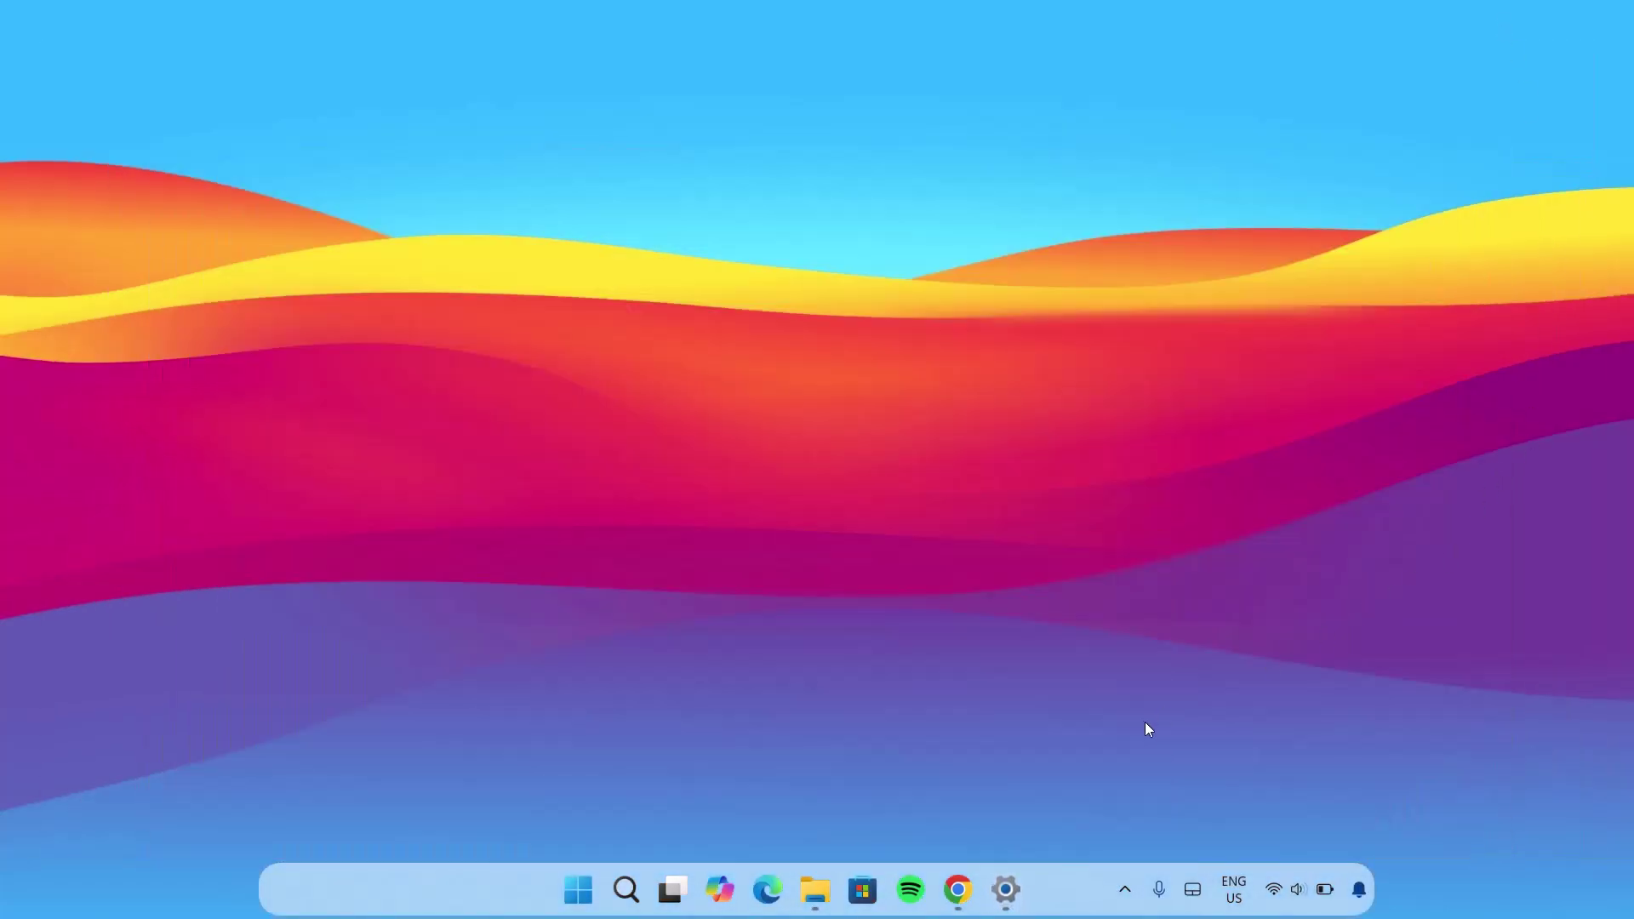
Step: Close the Settings window and open the Start menu to check it against the light wallpaper
left_click(1008, 895)
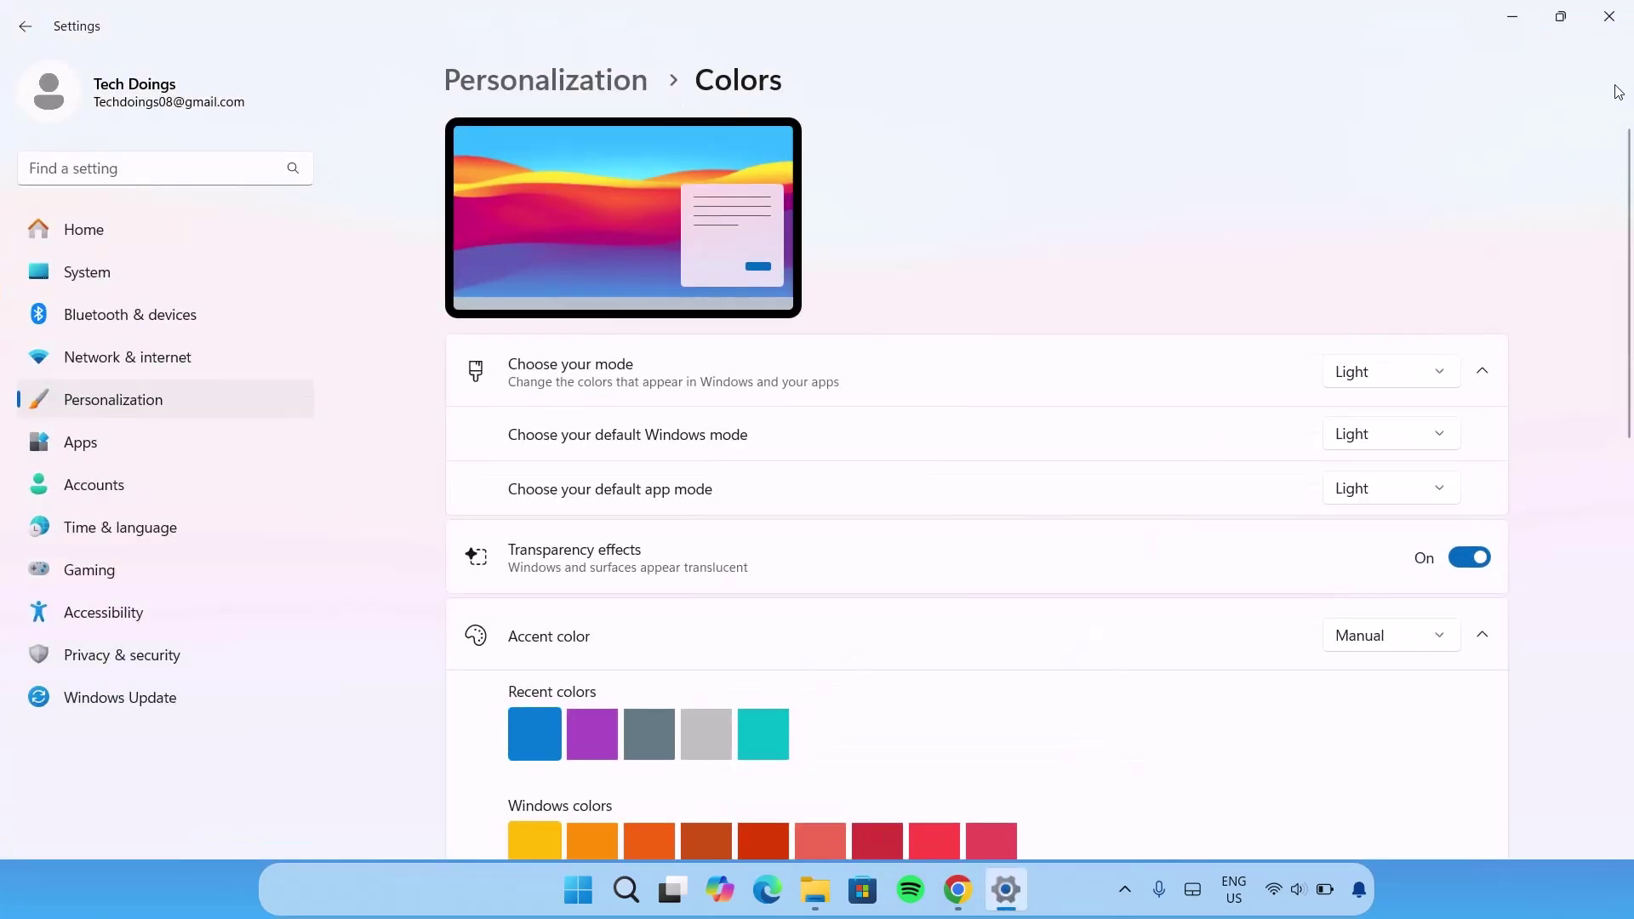
left_click(1611, 17)
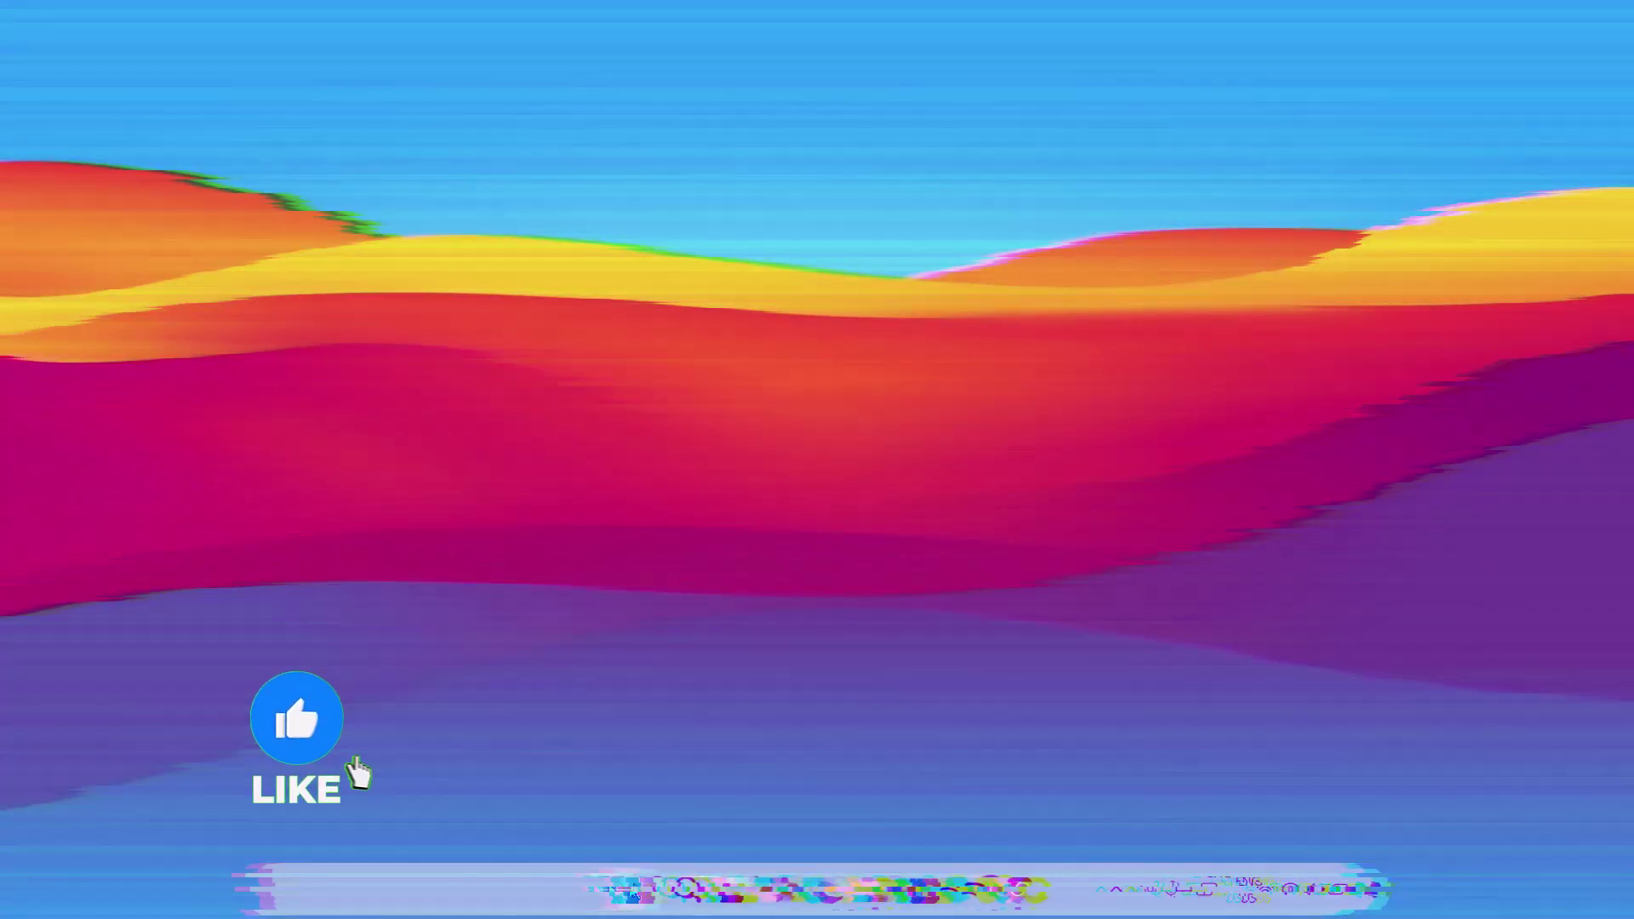
left_click(626, 889)
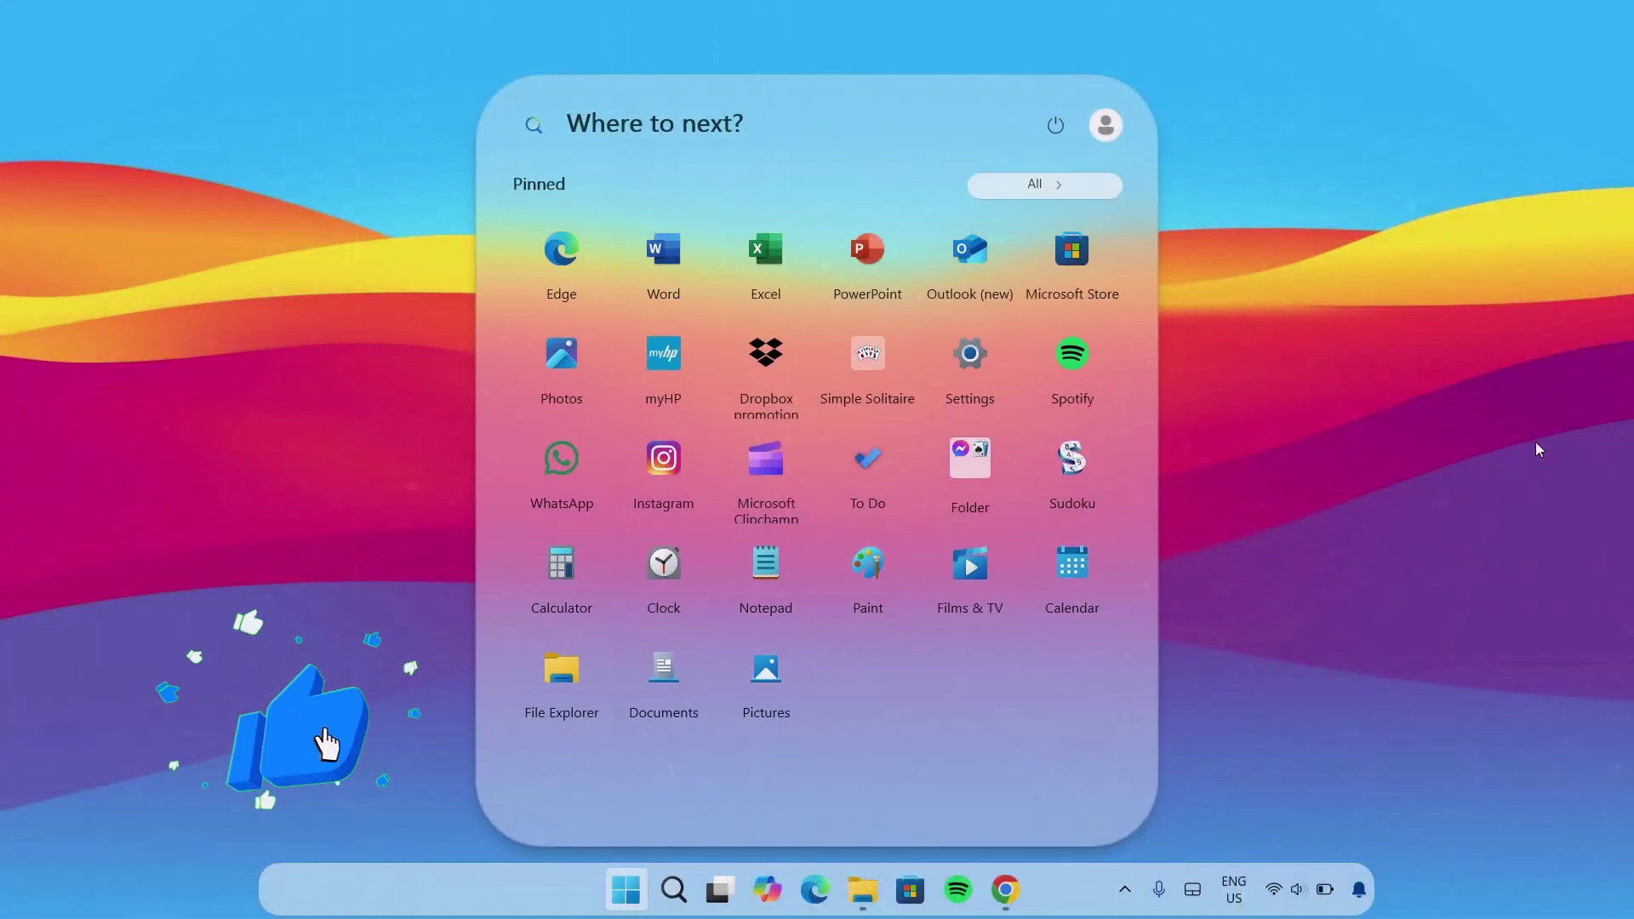